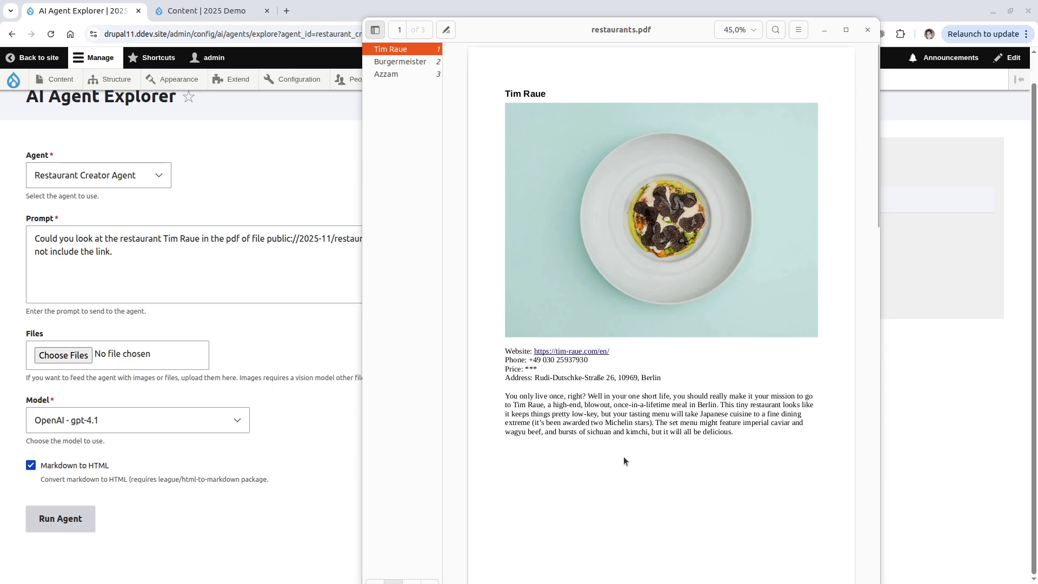
Move the PDF viewer aside and run the Restaurant Creator Agent on the restaurants.pdf prompt.
click(294, 517)
click(67, 520)
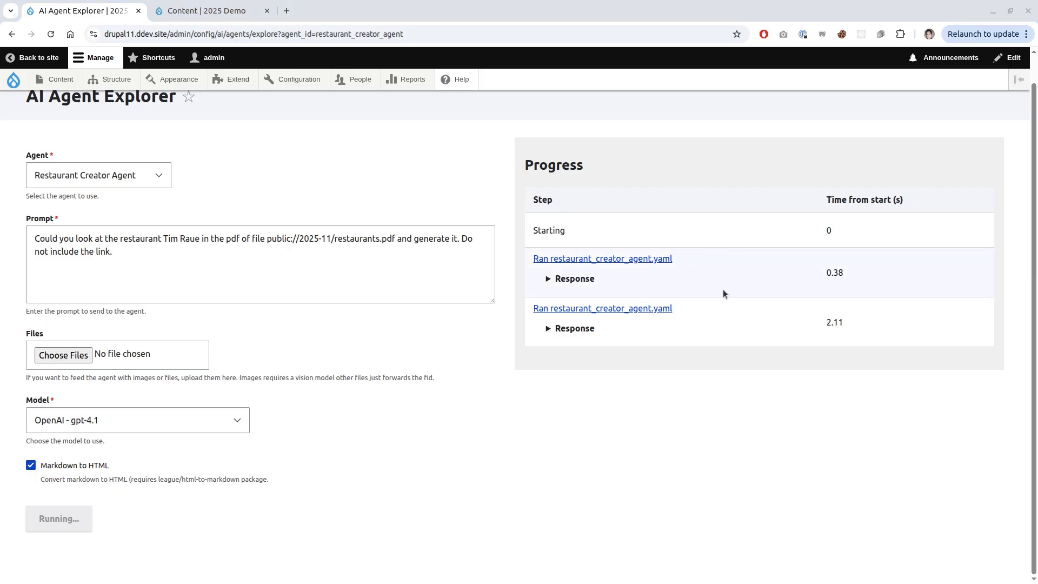
Look over the restaurants PDF to compare it with the agent's output.
key(alt+Tab)
scroll(607, 343, down, 5)
scroll(607, 342, down, 5)
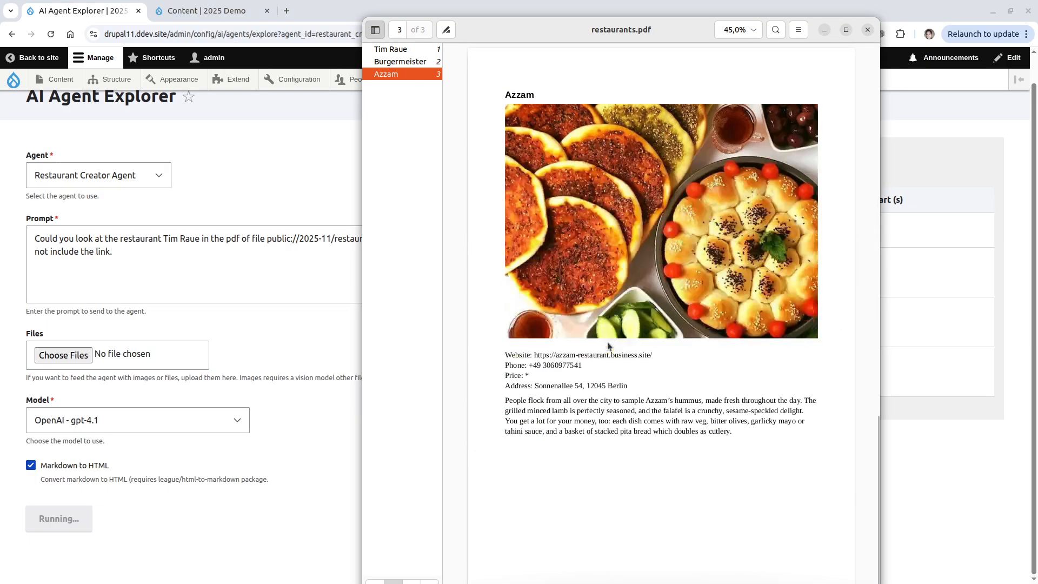
scroll(608, 341, up, 10)
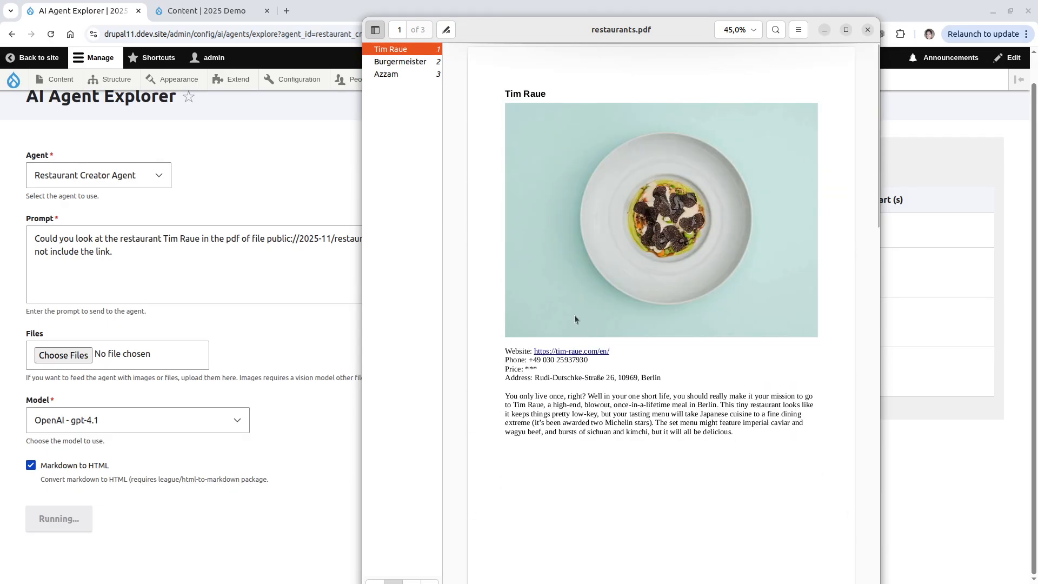
Expand the agent's Final Answer, then show the Content list with the new Tim Raue restaurant.
click(309, 157)
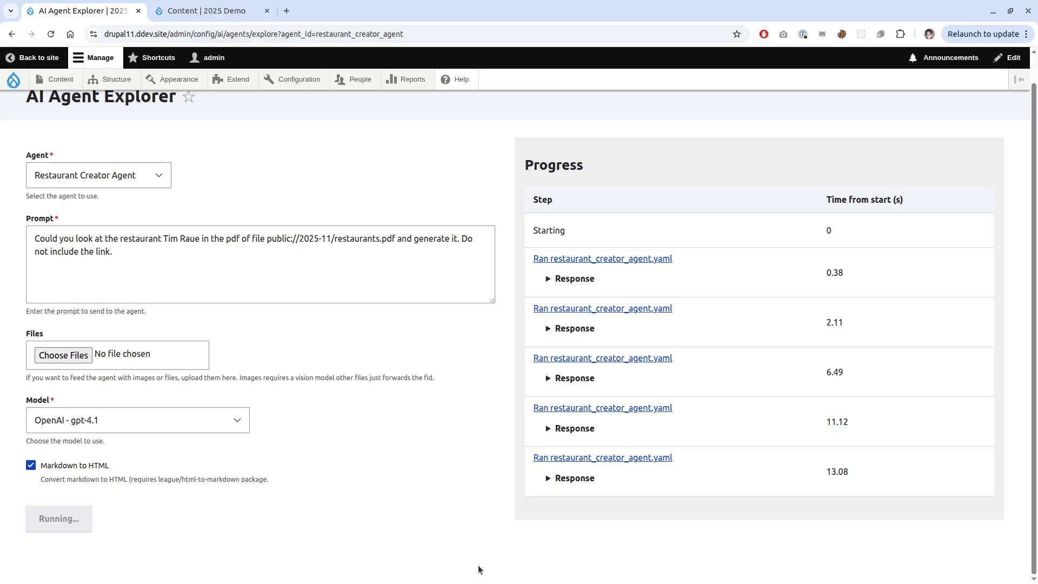
scroll(524, 549, down, 1)
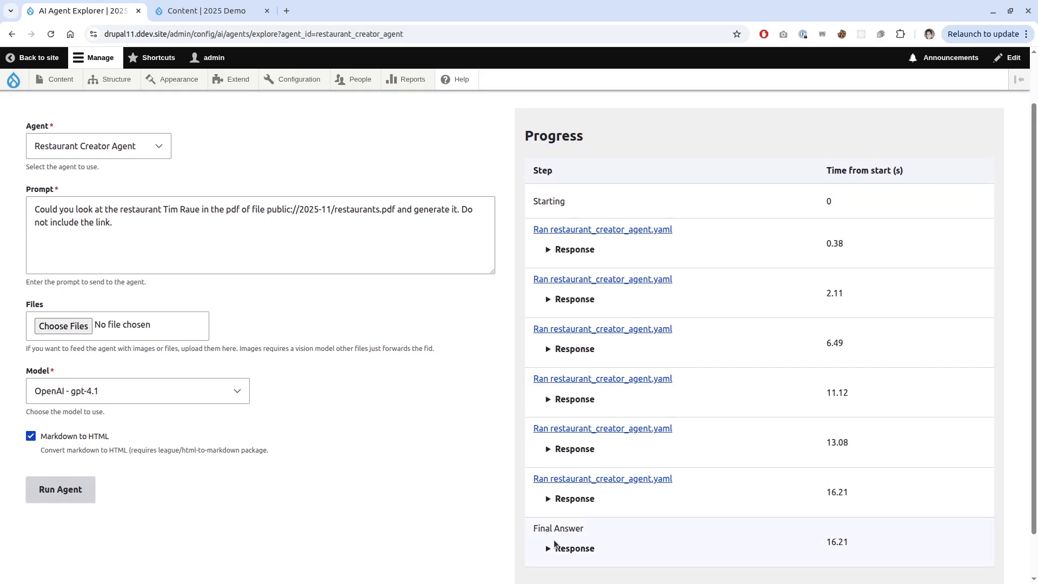
click(549, 544)
scroll(510, 498, down, 10)
click(206, 10)
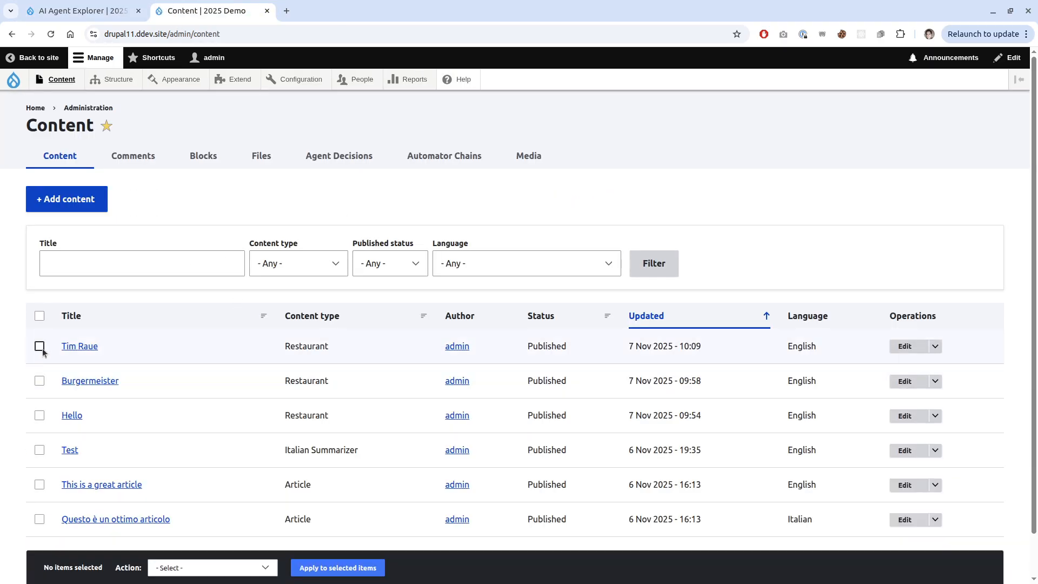
Open Tim Raue for editing and review its description, price 3, Berlin address and phone.
click(904, 346)
scroll(66, 353, down, 5)
scroll(66, 358, down, 5)
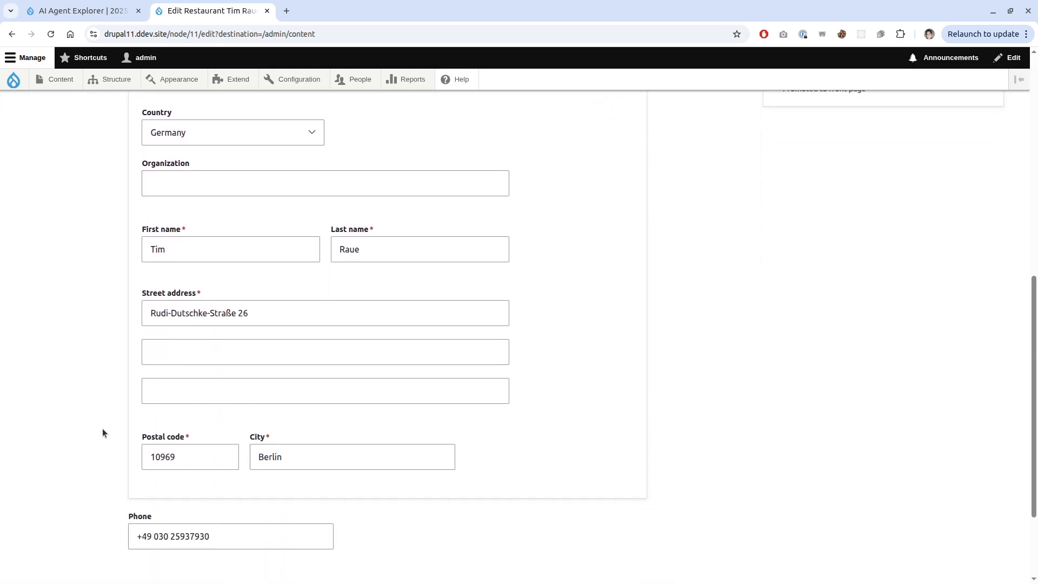
scroll(99, 440, up, 3)
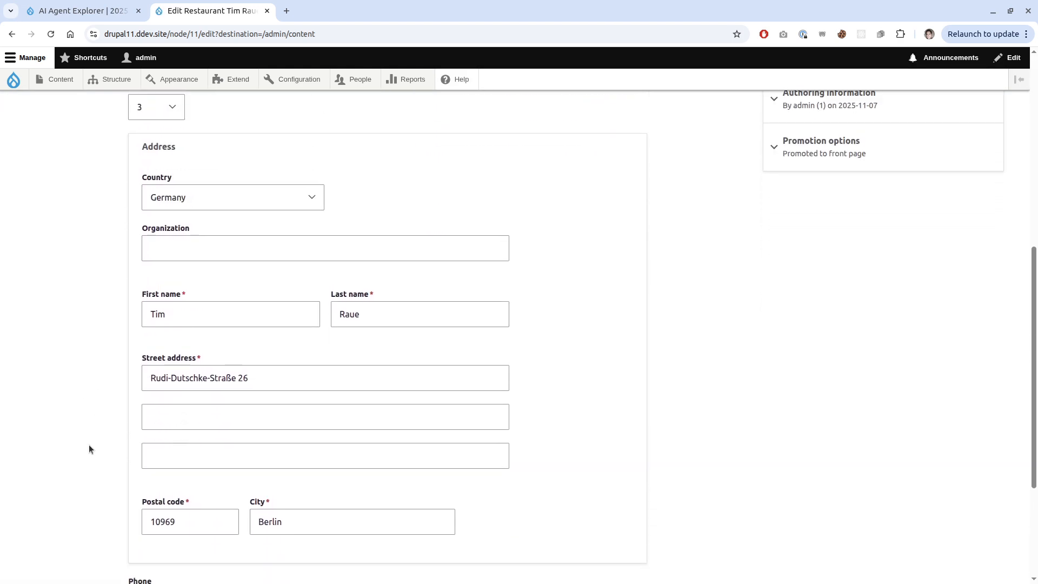
scroll(37, 394, up, 6)
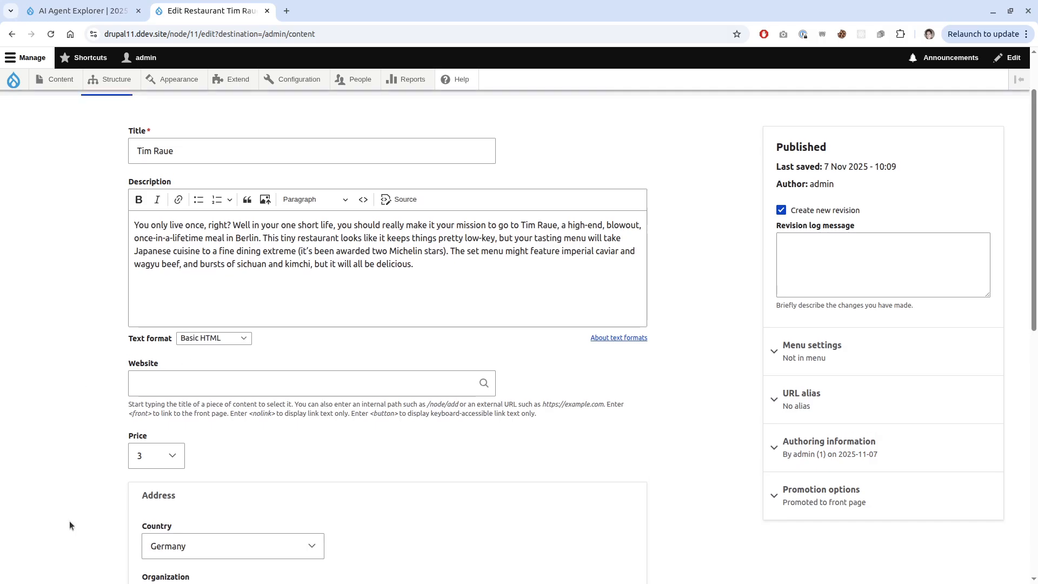
scroll(70, 519, down, 6)
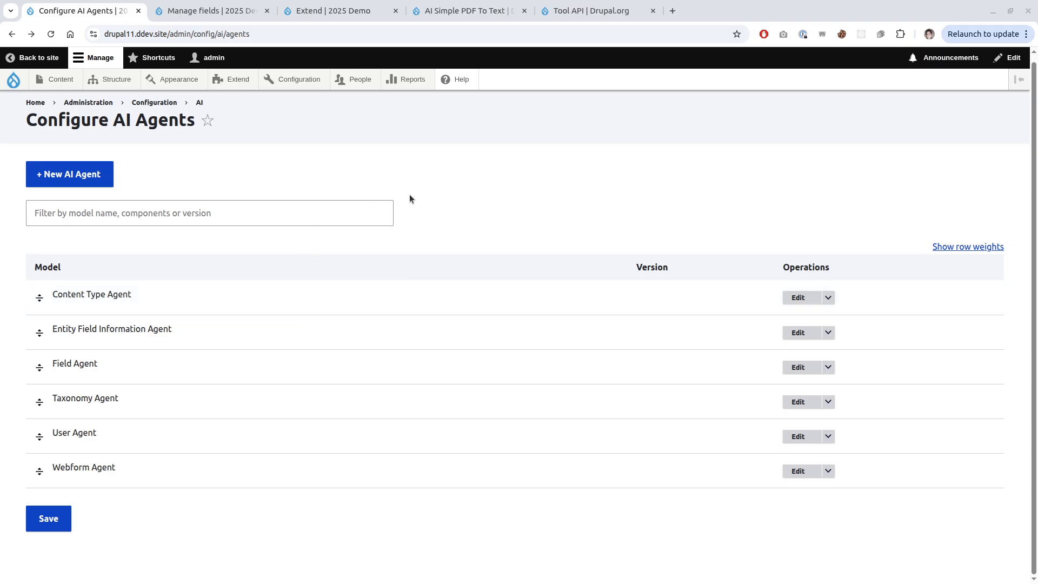
Show the AI Simple PDF To Text project page with its AI Automators setup steps.
click(467, 11)
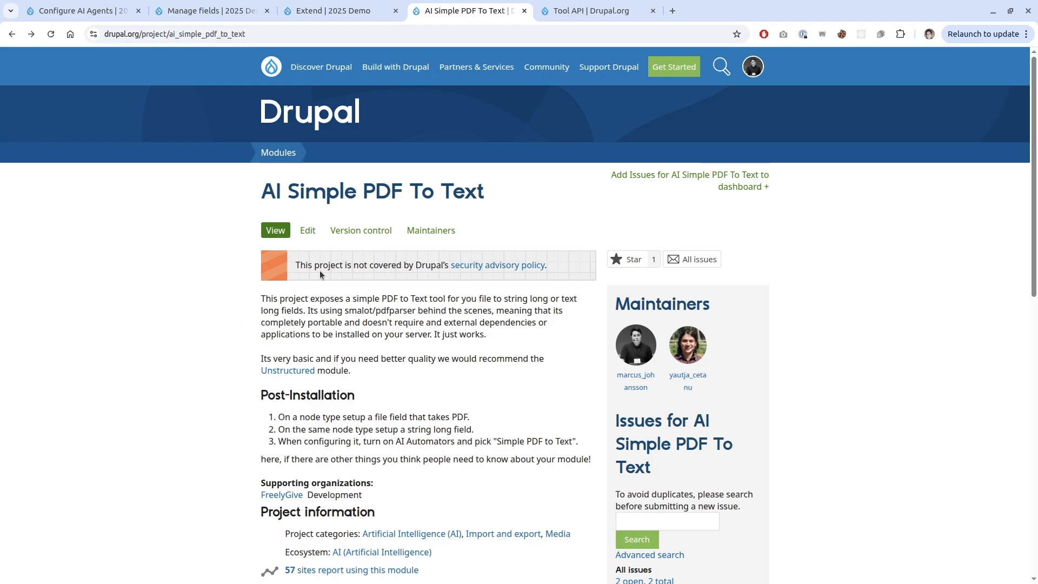
Scroll the AI Simple PDF To Text page, then bring up the Tool API project page.
scroll(247, 245, down, 3)
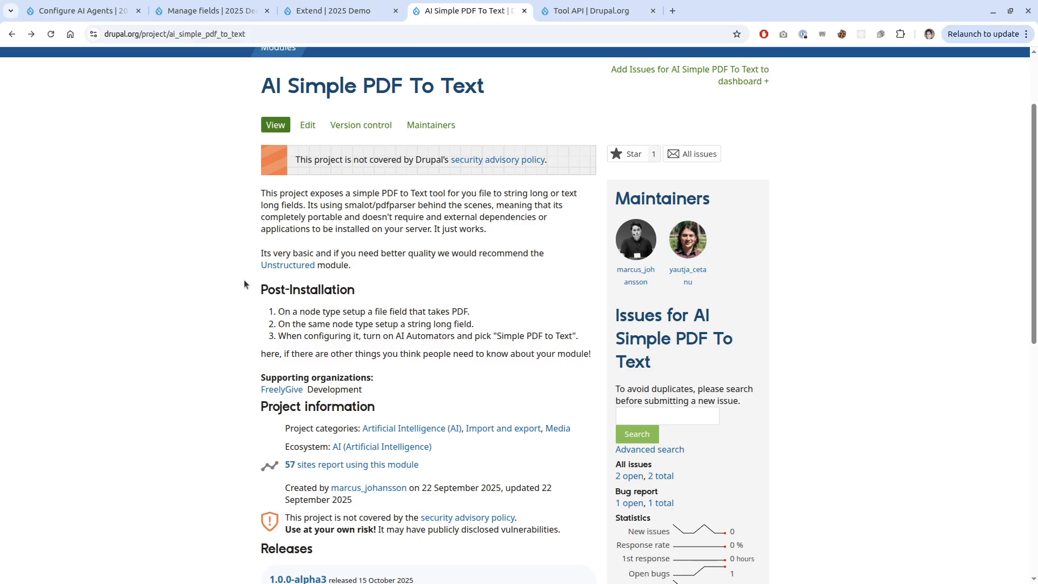
click(563, 17)
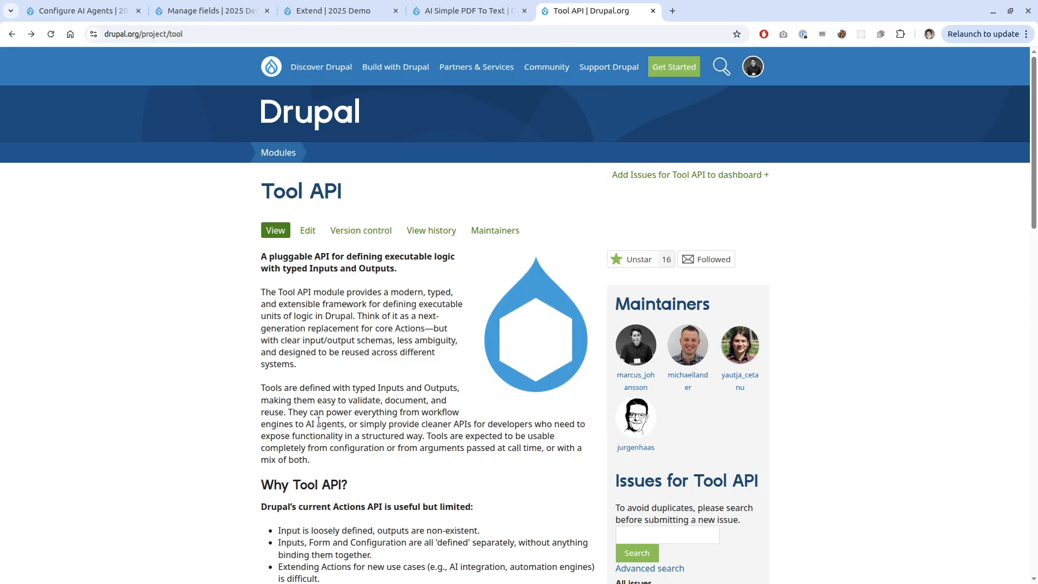
scroll(319, 421, down, 3)
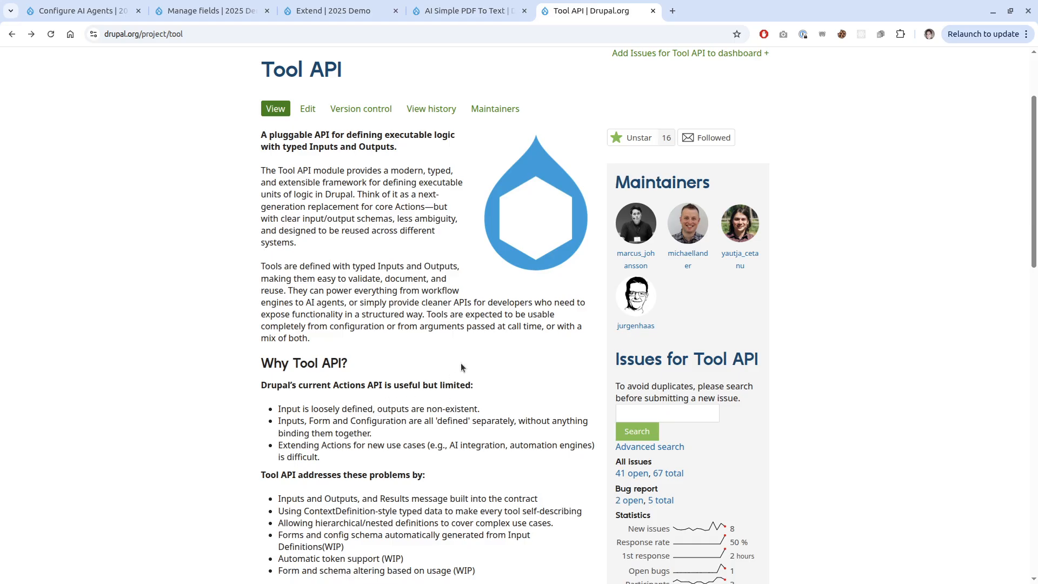
View a Tool API maintainer's profile, return, then show the demo site's Extend page.
click(686, 254)
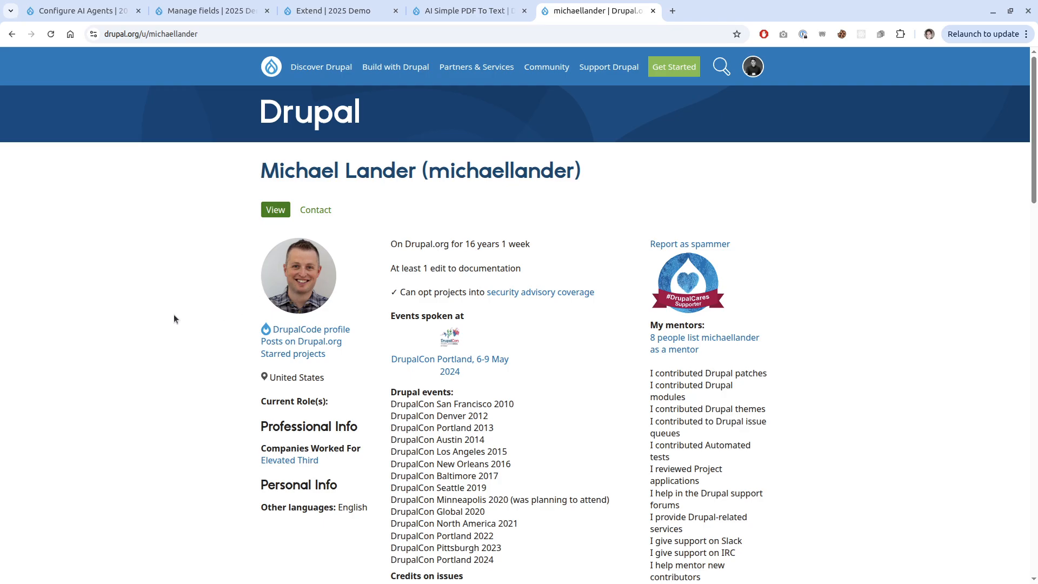
key(alt+Left)
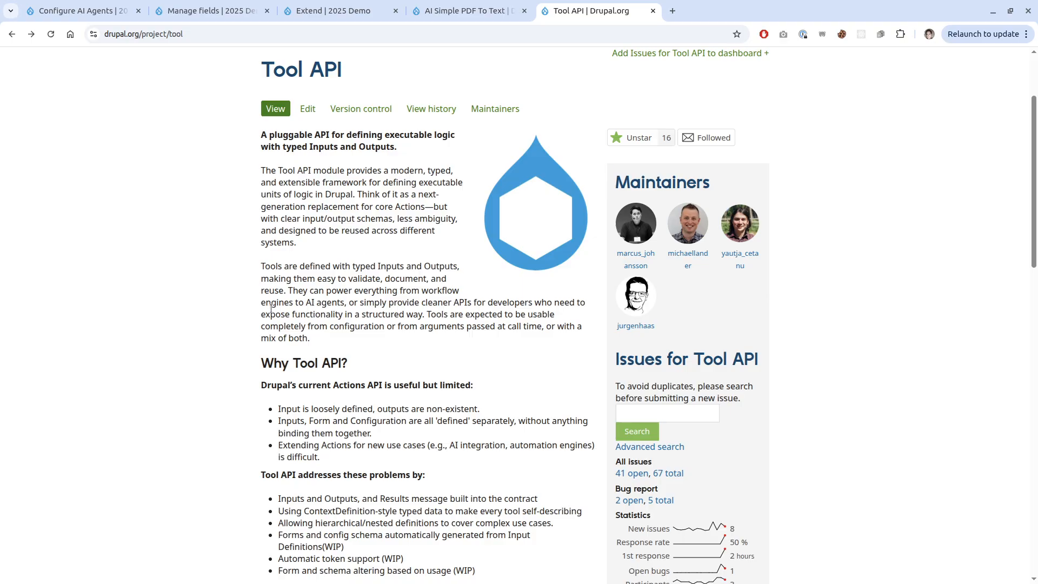
click(333, 11)
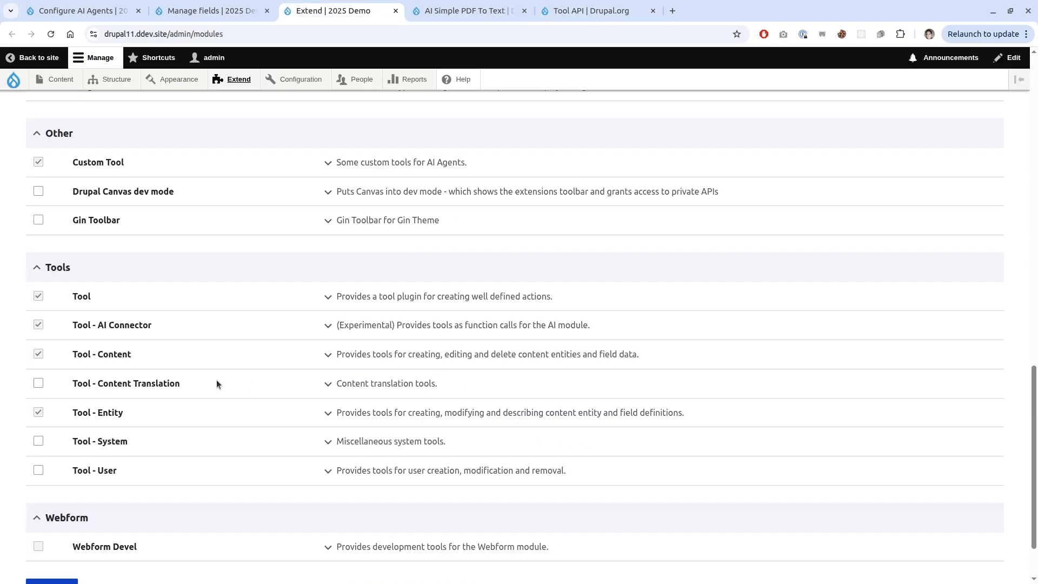
Review the enabled Tool and AI modules, then show the Restaurant content type's Address, Description, Phone, Price and Website fields.
scroll(233, 363, up, 2)
scroll(232, 363, down, 2)
scroll(176, 434, up, 3)
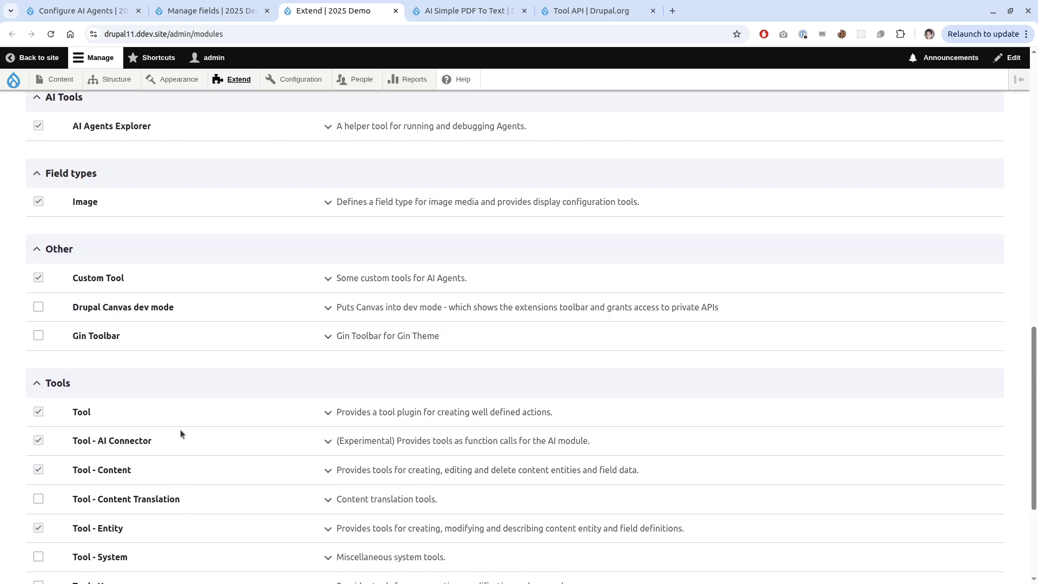
scroll(327, 302, up, 3)
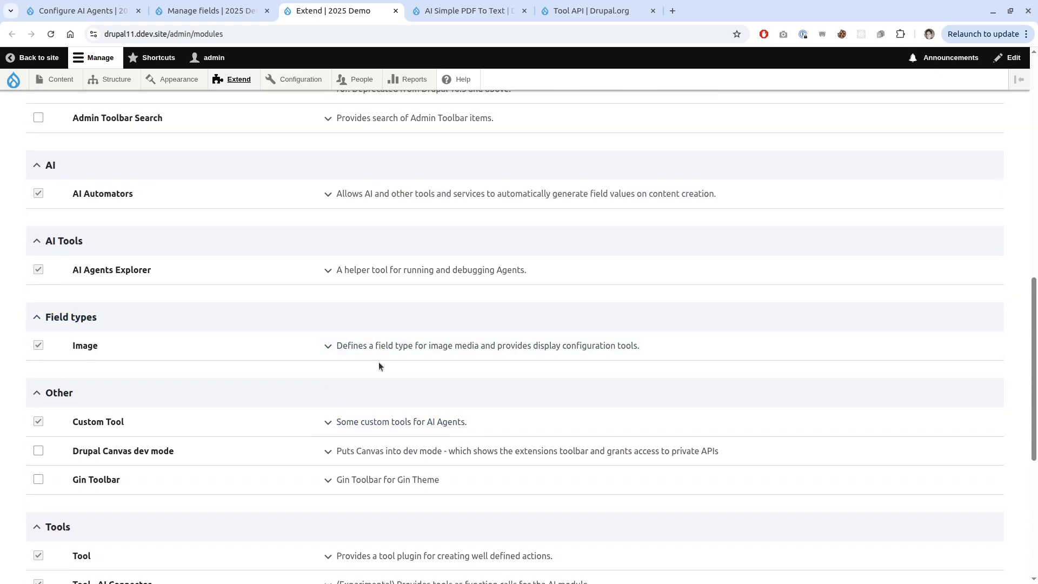
click(212, 11)
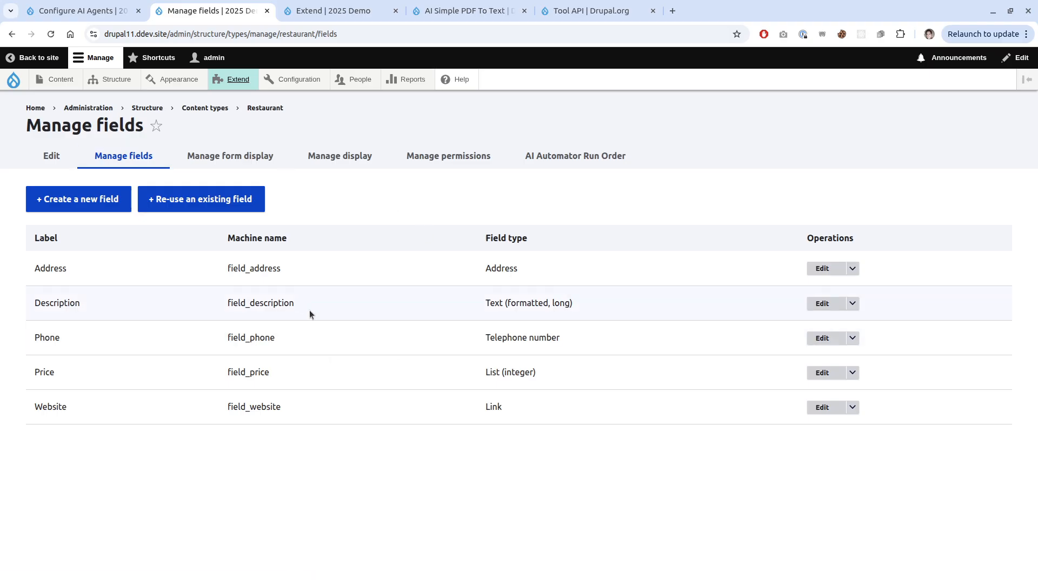
key(alt+Tab)
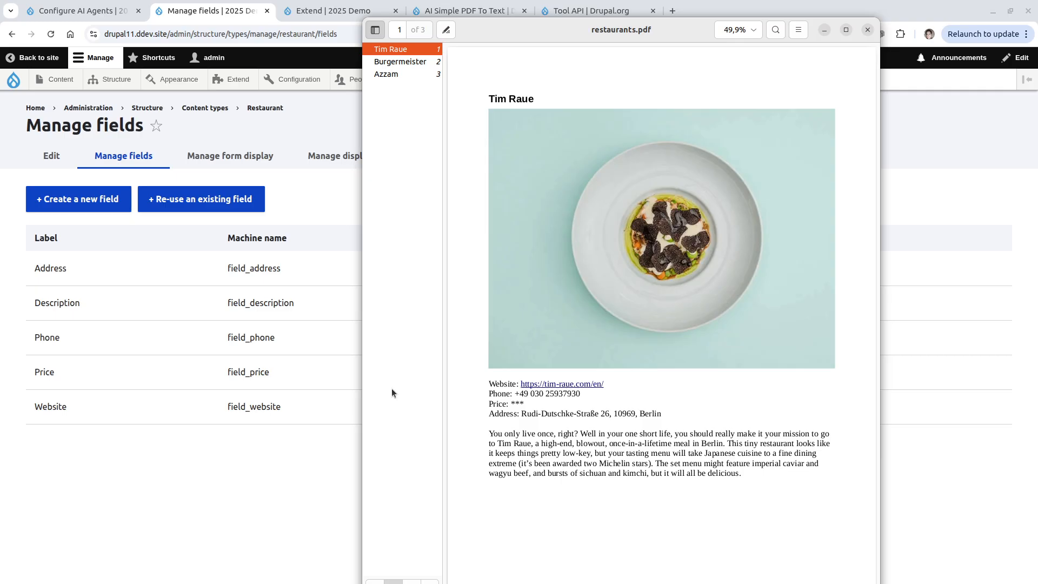
scroll(547, 340, down, 3)
scroll(547, 340, down, 10)
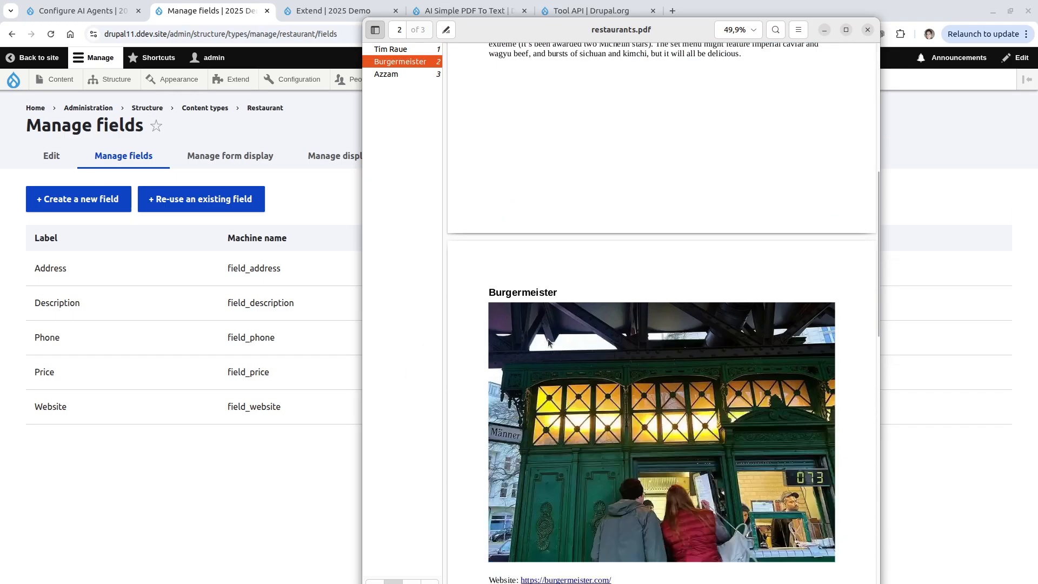
scroll(712, 403, up, 5)
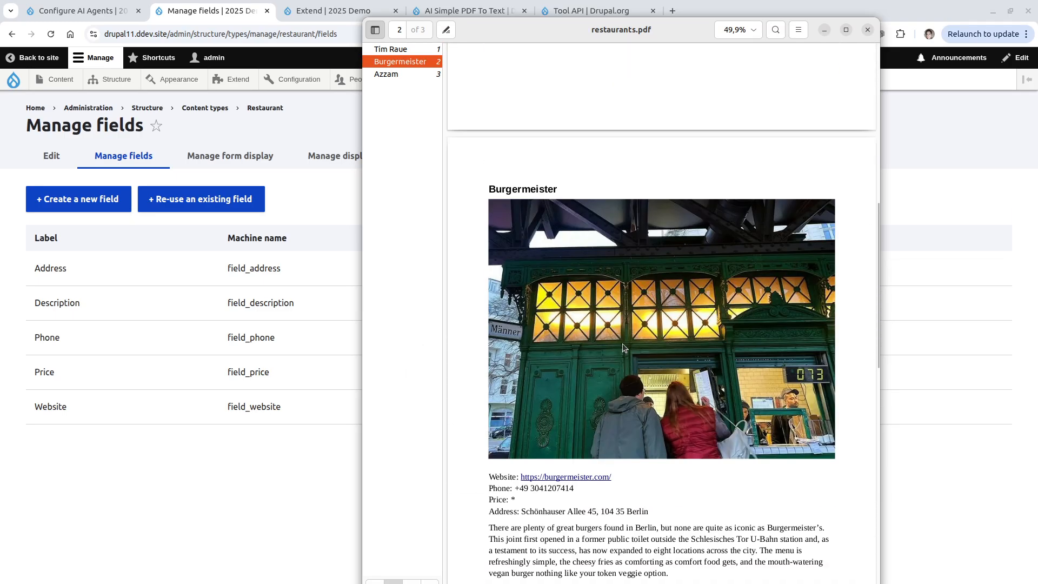
scroll(622, 344, down, 3)
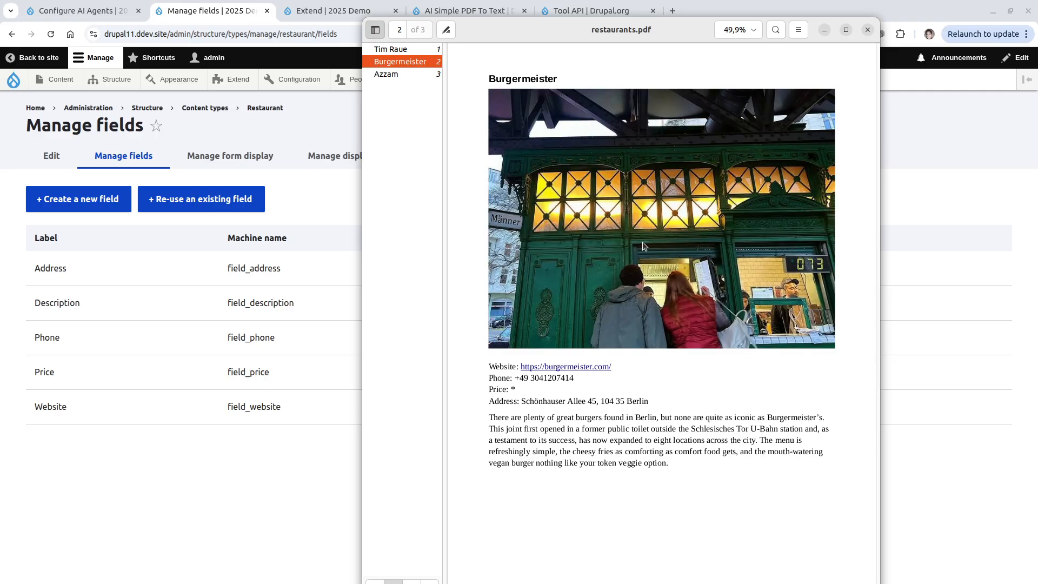
scroll(670, 314, up, 2)
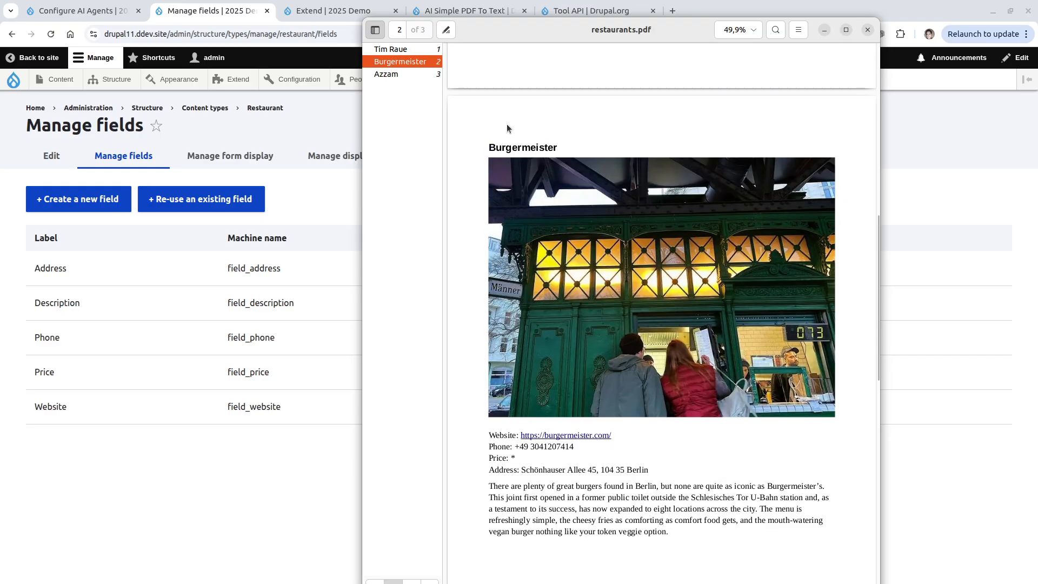
double_click(520, 147)
scroll(546, 414, down, 2)
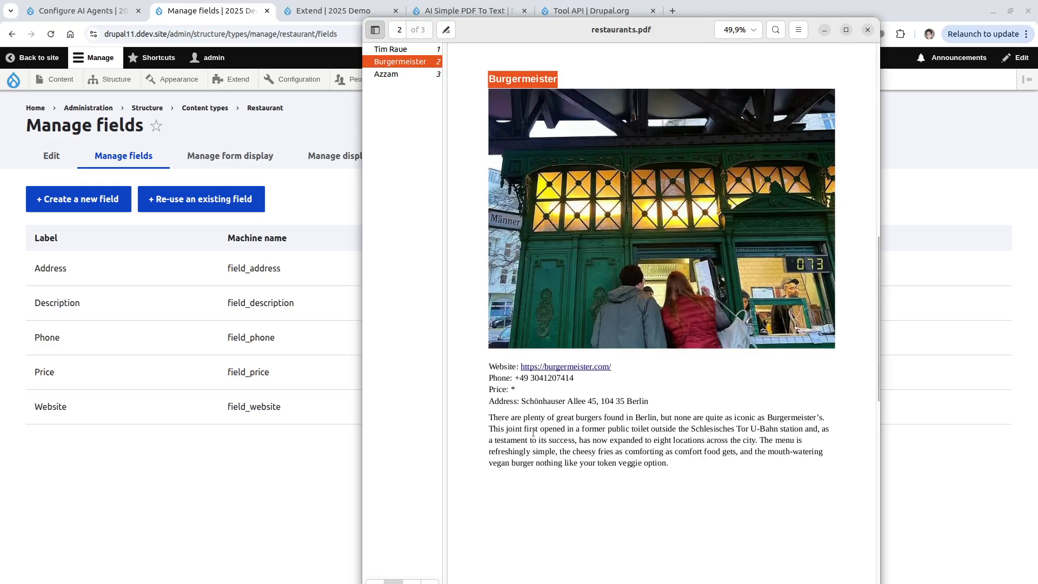
click(262, 368)
mouse_move(54, 77)
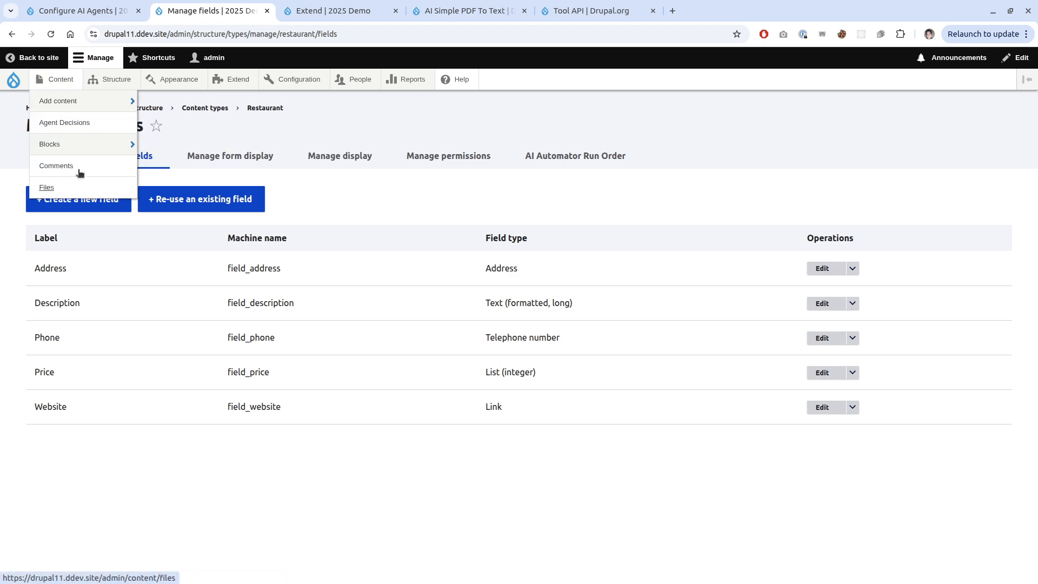
Filter the Extend list for 'media', then enable and install the core Media module.
click(232, 80)
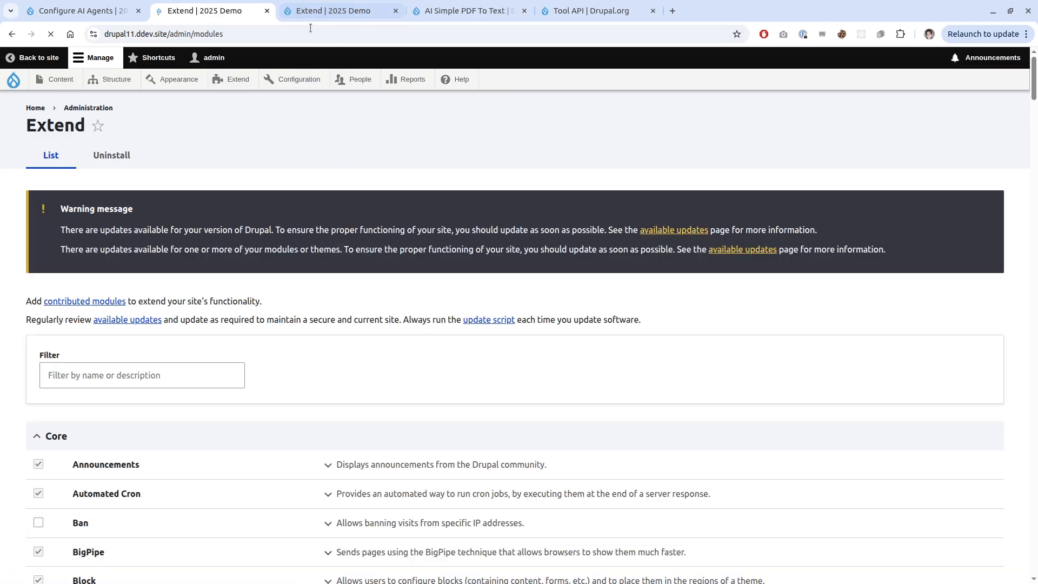
click(310, 10)
scroll(92, 166, up, 10)
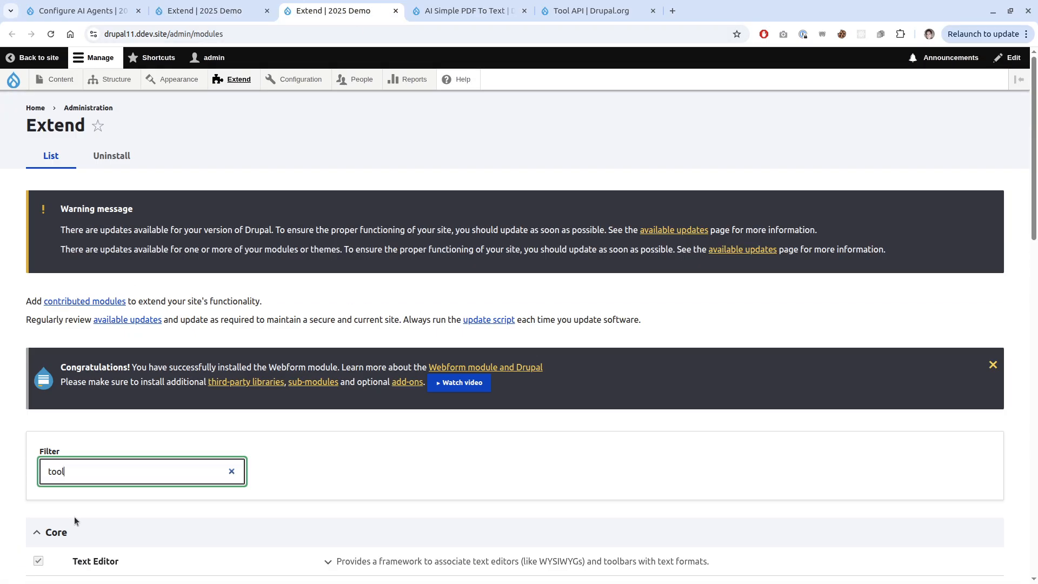
double_click(89, 476)
text(media)
scroll(90, 471, down, 4)
click(90, 362)
click(52, 518)
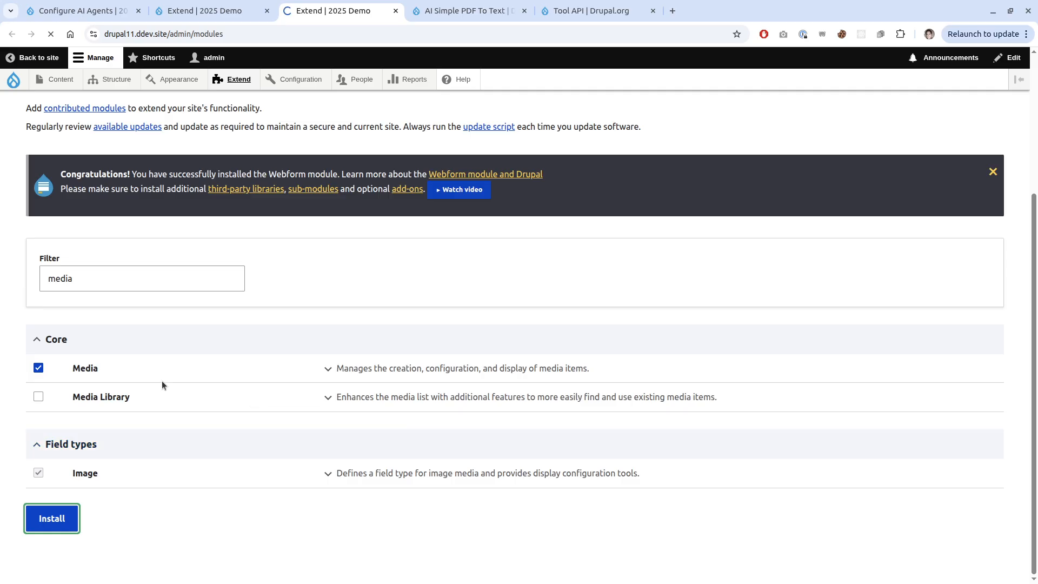
scroll(244, 303, down, 5)
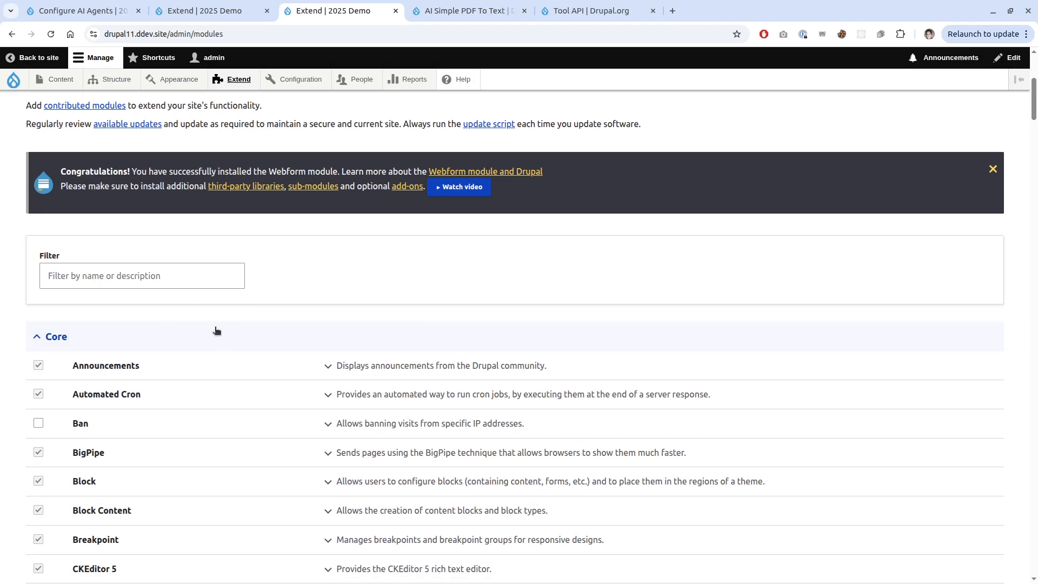
scroll(204, 362, up, 5)
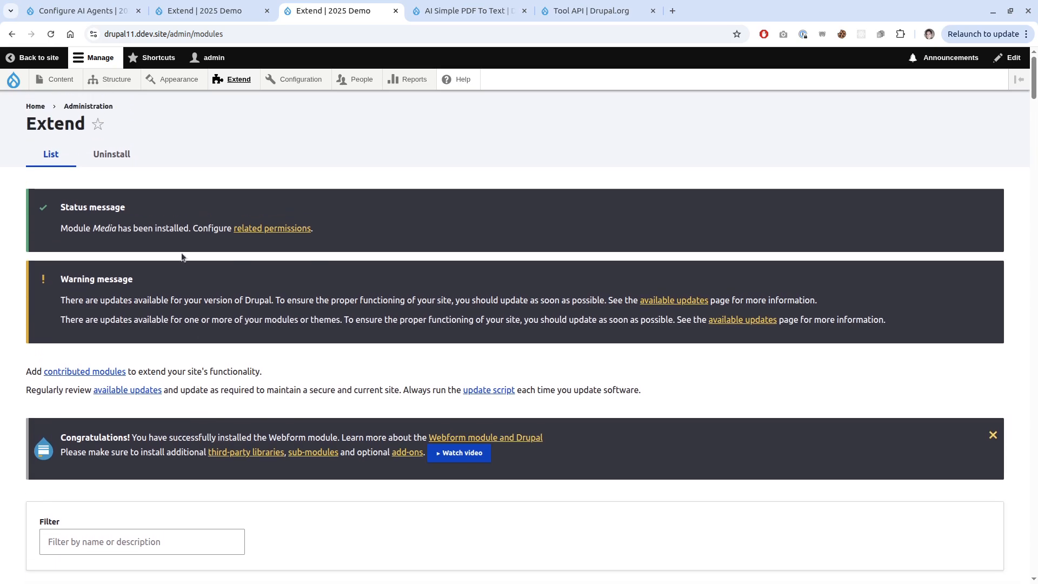
Create a Document media item by uploading demo/restaurants.pdf and saving it.
mouse_move(56, 79)
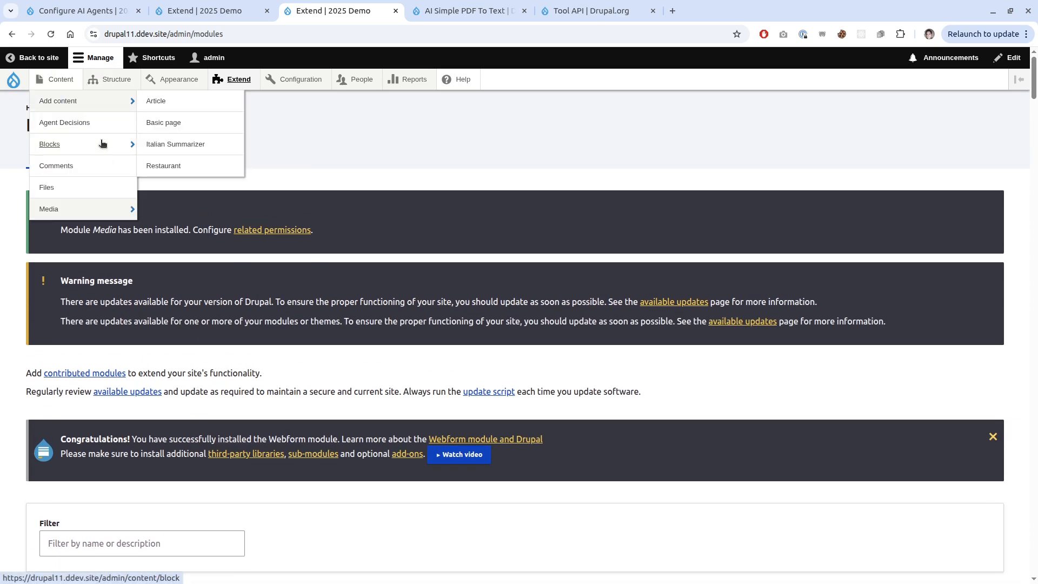
mouse_move(99, 211)
mouse_move(233, 211)
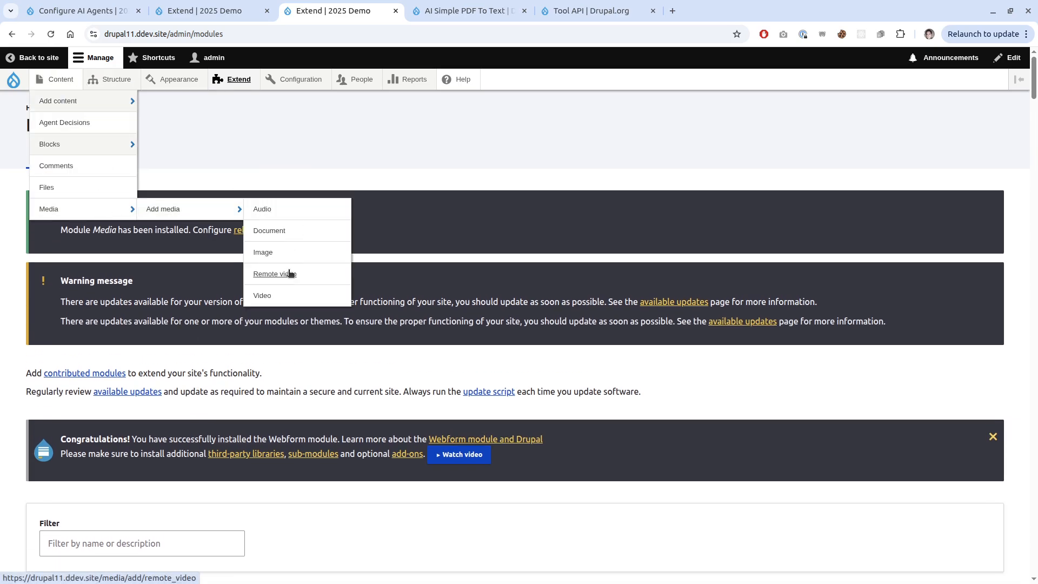
click(270, 231)
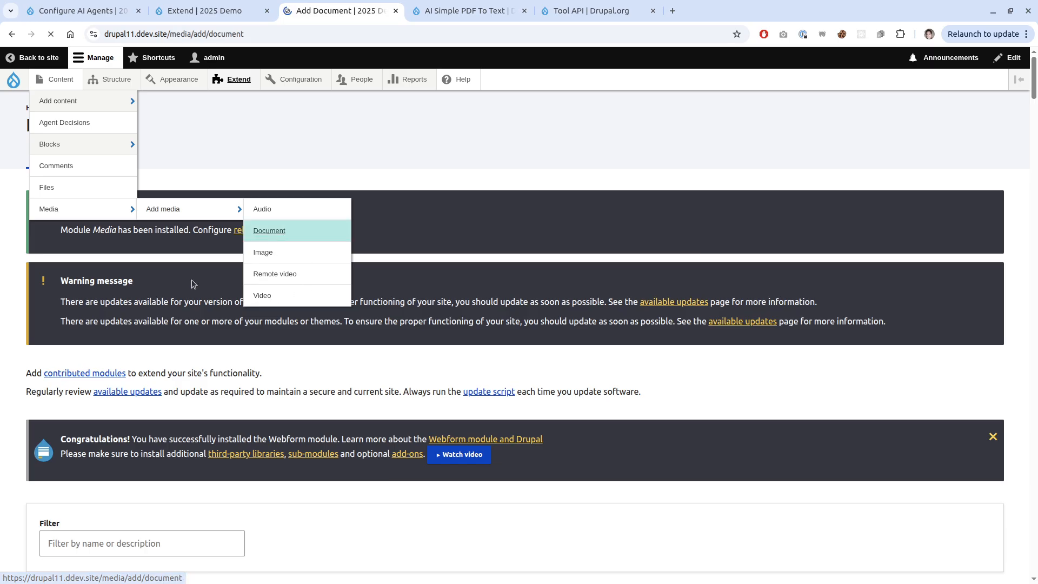
click(81, 233)
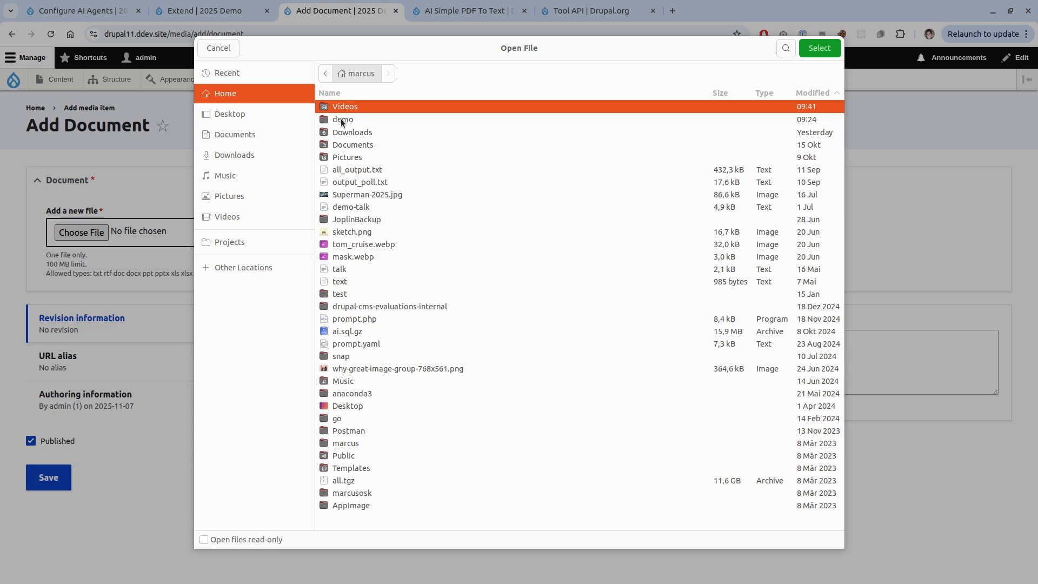
double_click(340, 119)
double_click(357, 169)
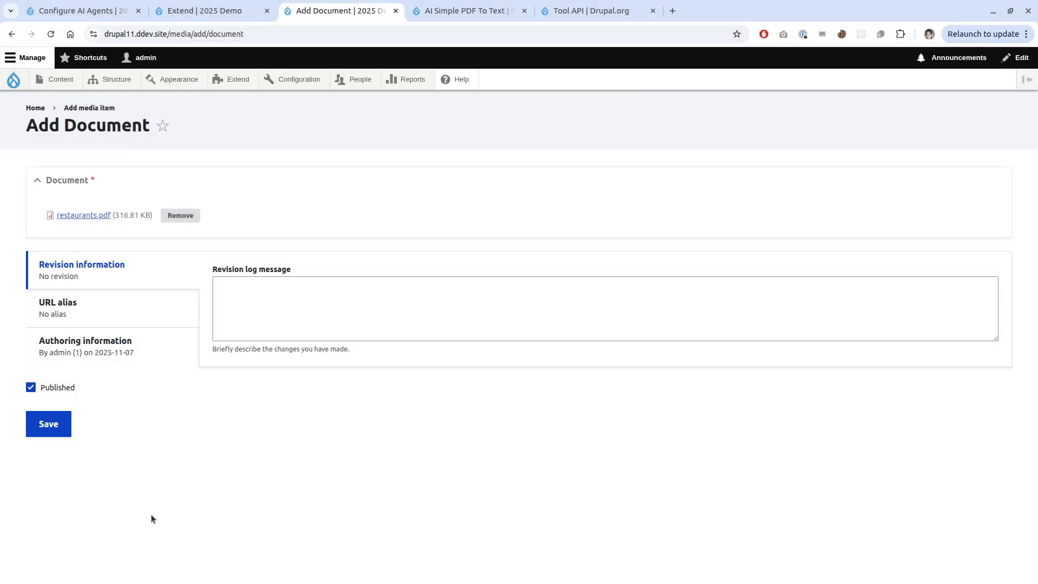
click(61, 416)
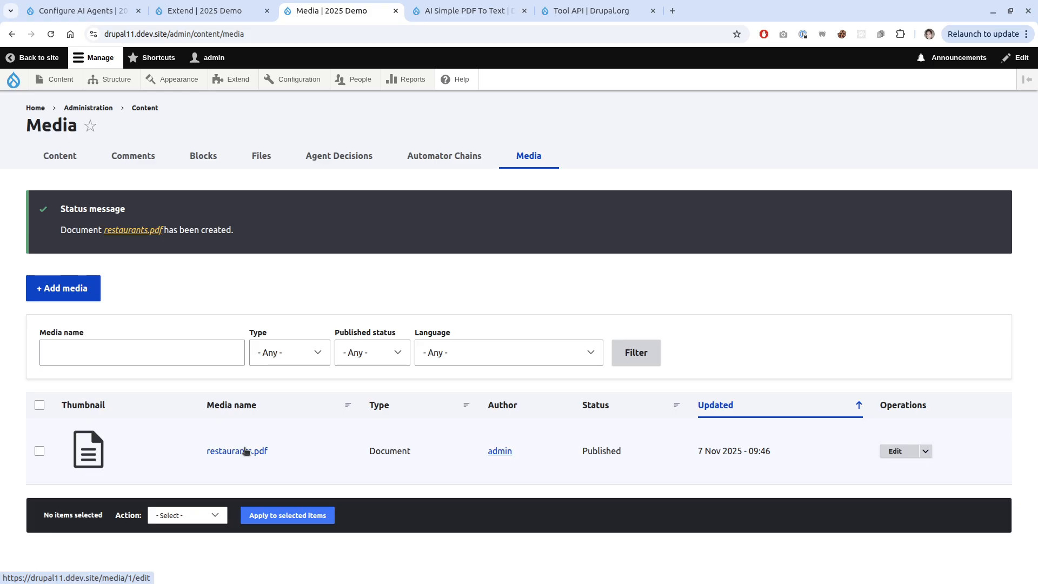
Confirm restaurants.pdf in the Files list, then reopen the AI Agents configuration page.
mouse_move(57, 79)
click(76, 187)
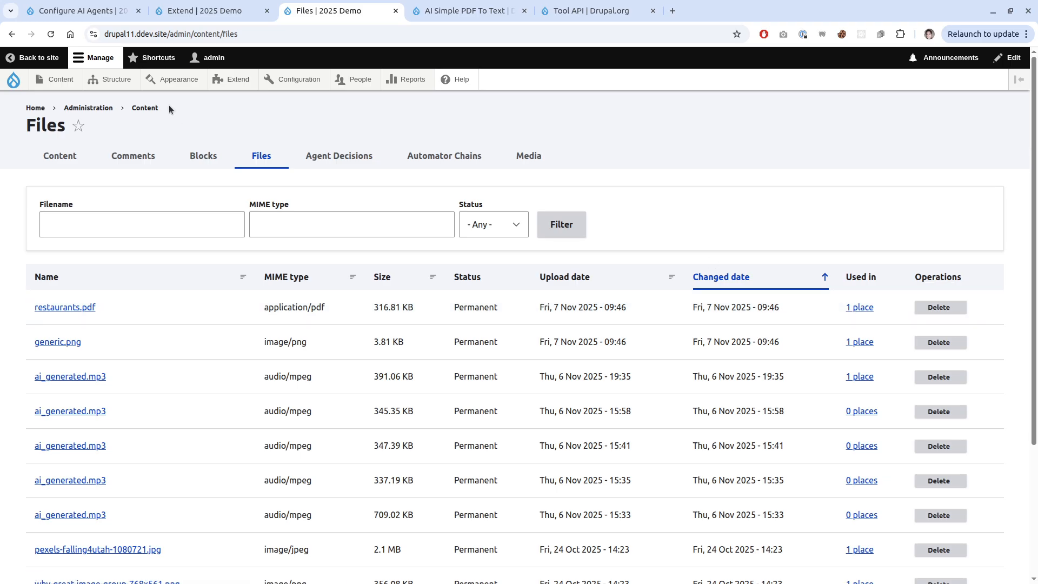
click(81, 10)
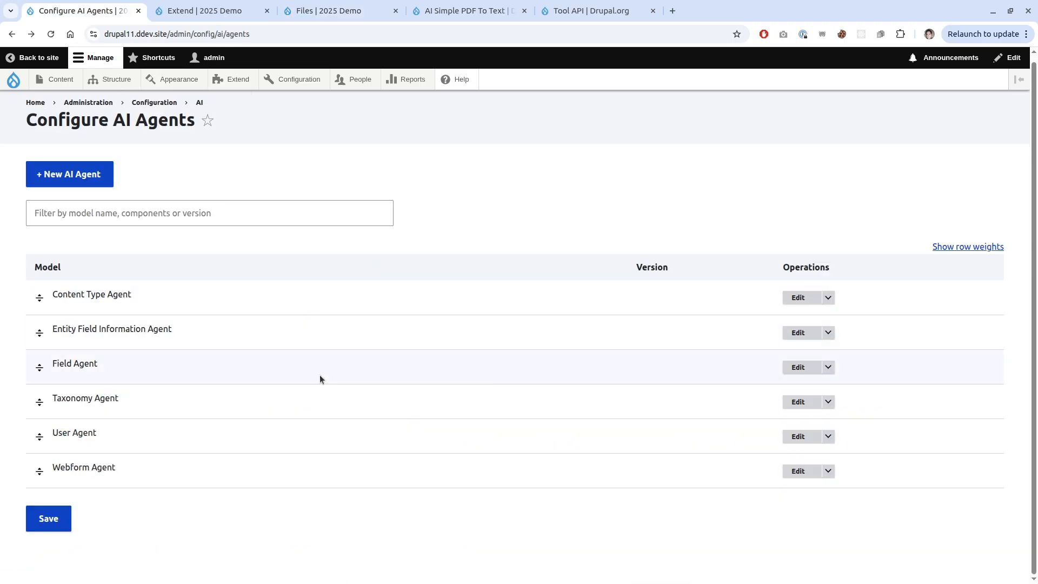
mouse_move(297, 79)
mouse_move(334, 281)
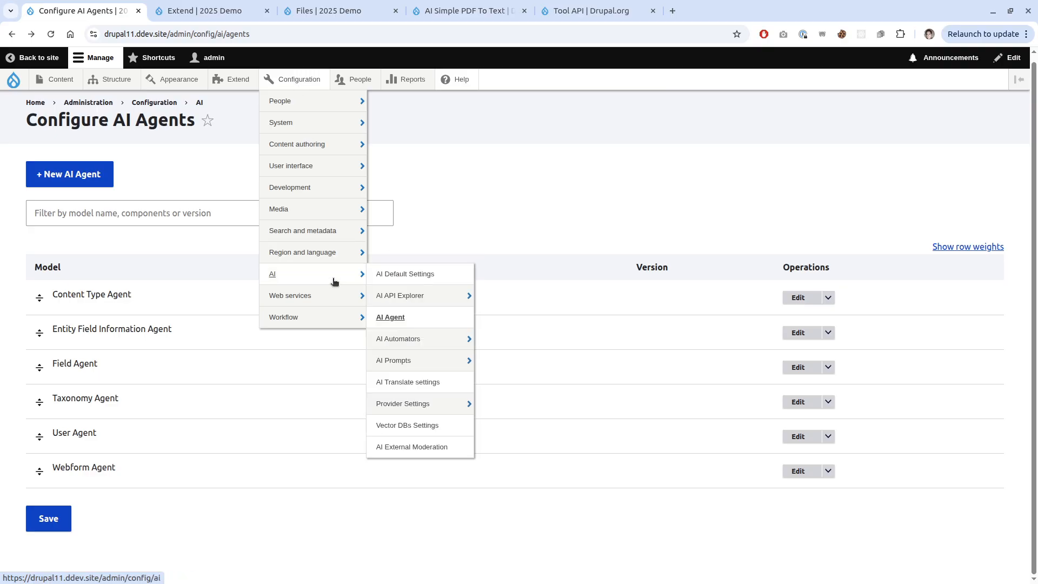
click(420, 318)
Start a new AI agent labelled 'Restaurant Creator Agent', described as 'This agent can create nodes of type restaurant.'.
click(77, 172)
click(127, 197)
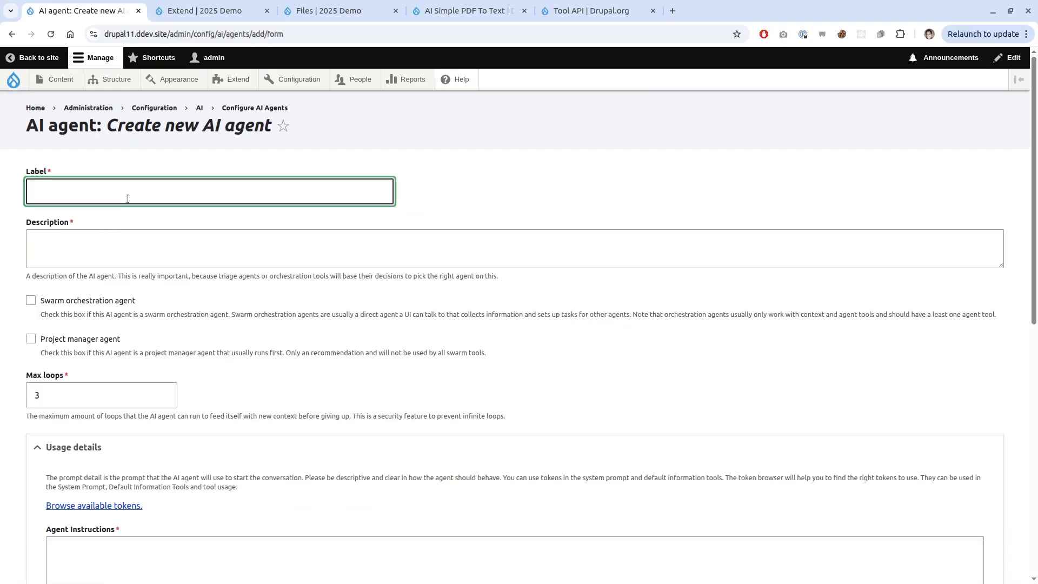
text(Restaurant Creator Agent)
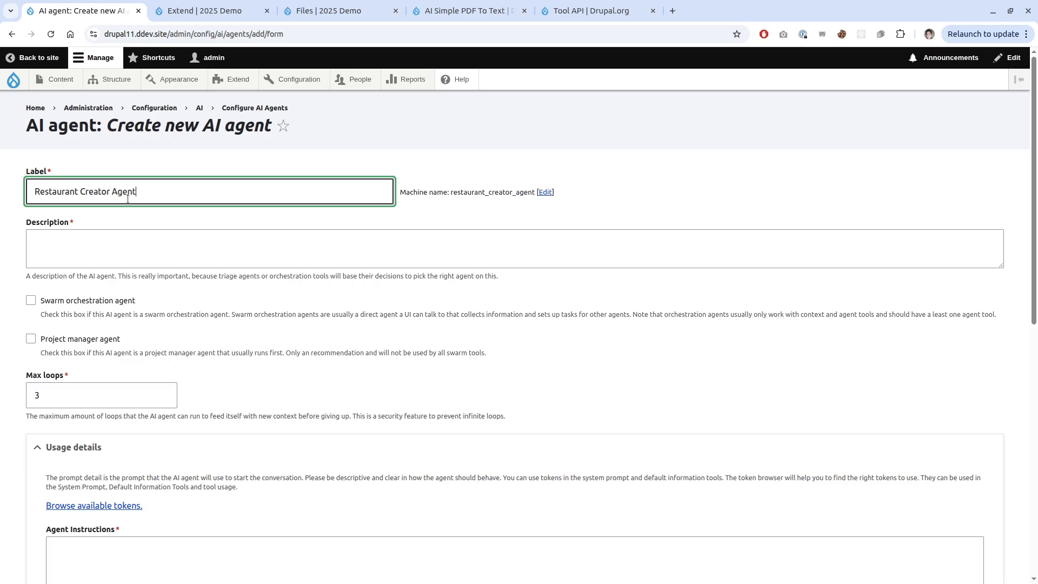
key(Tab)
key(Tab)
text(q)
key(BackSpace)
text(This ag)
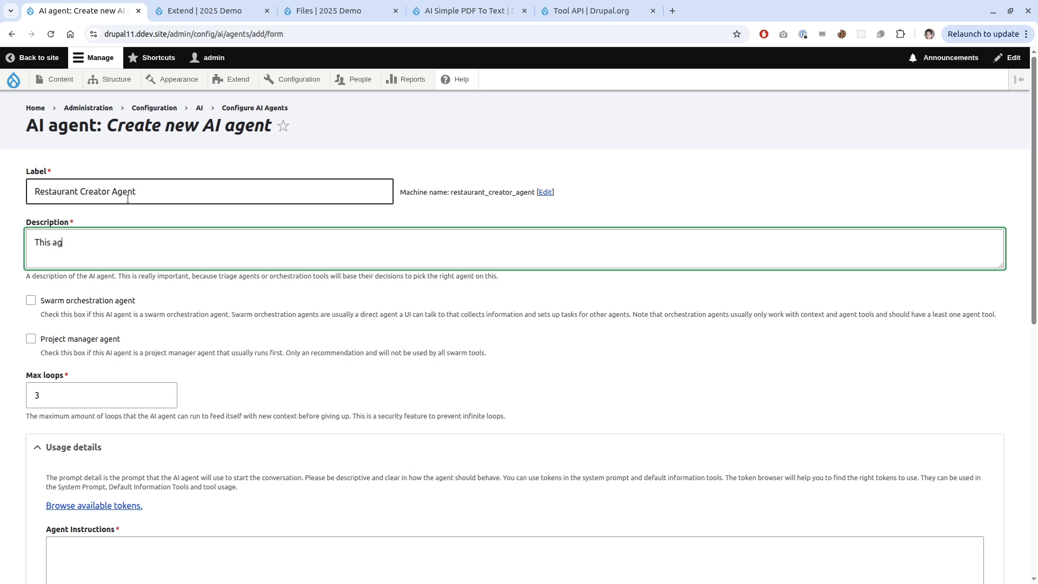
text(ent can create nodes of ty)
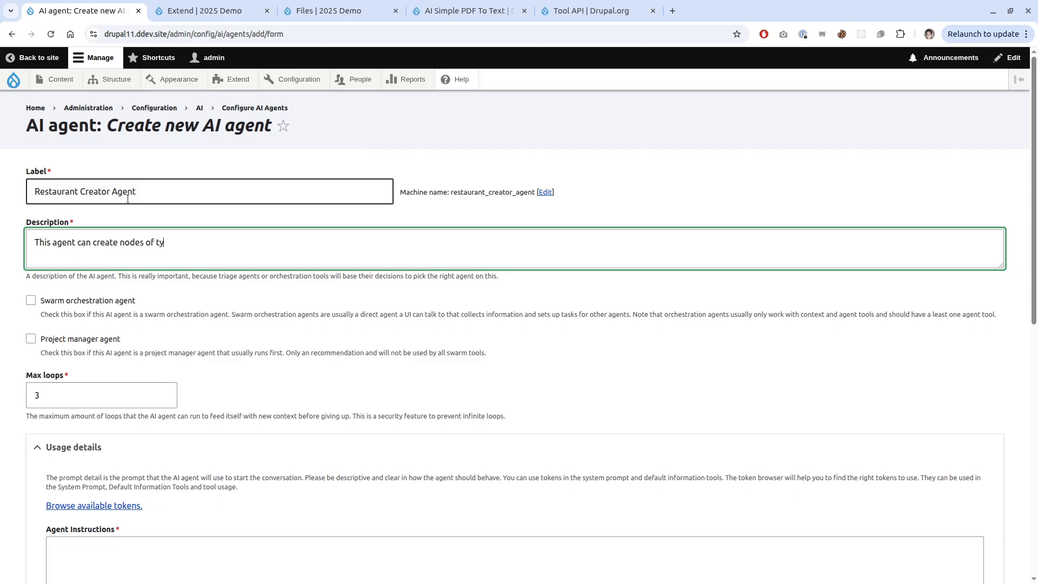
text(pe restaurant.)
Set the agent's Max loops to 20.
scroll(70, 326, down, 2)
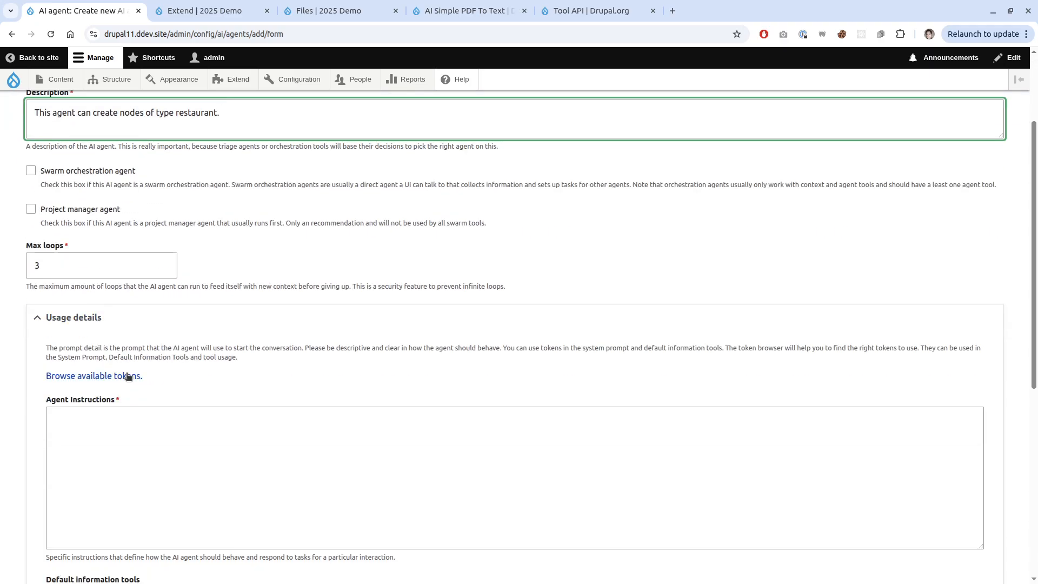
key(Tab)
key(Tab)
key(Tab)
text(10)
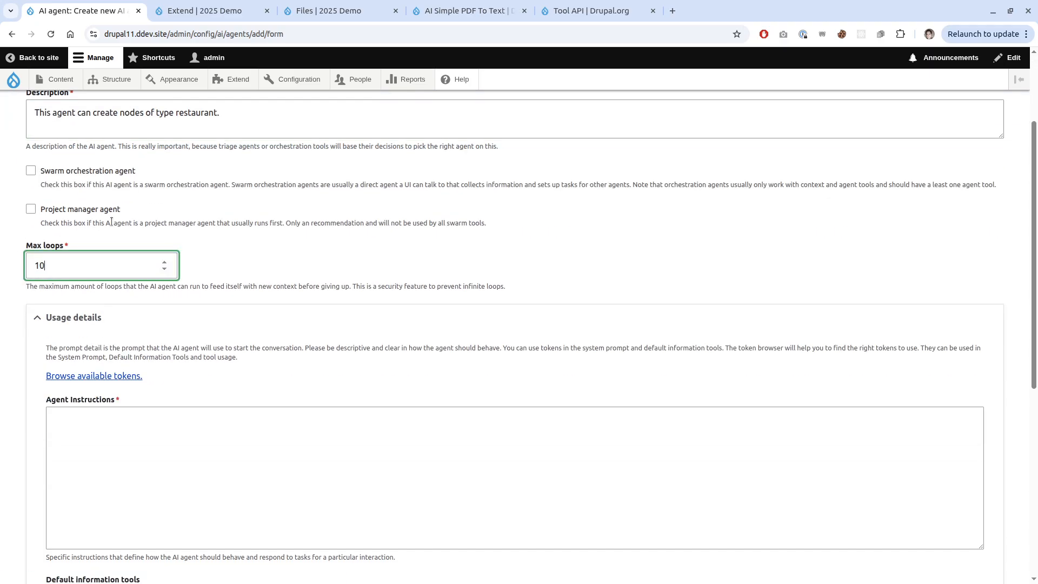
double_click(33, 265)
text(20)
scroll(232, 201, down, 3)
click(425, 321)
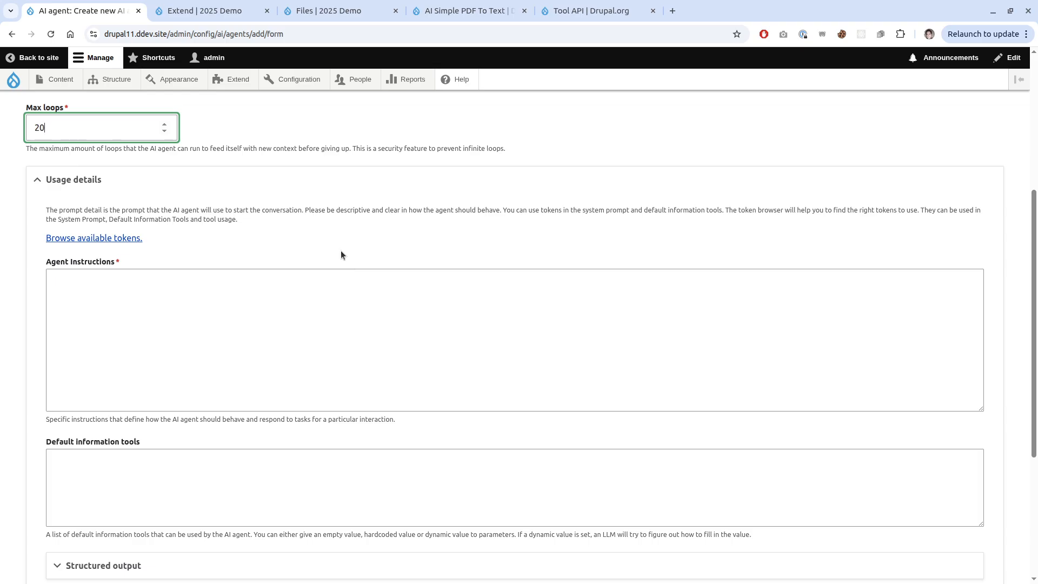
Write the agent instructions: a looping agent expert on creating content of node type Restaurant in Drupal.
scroll(327, 316, down, 1)
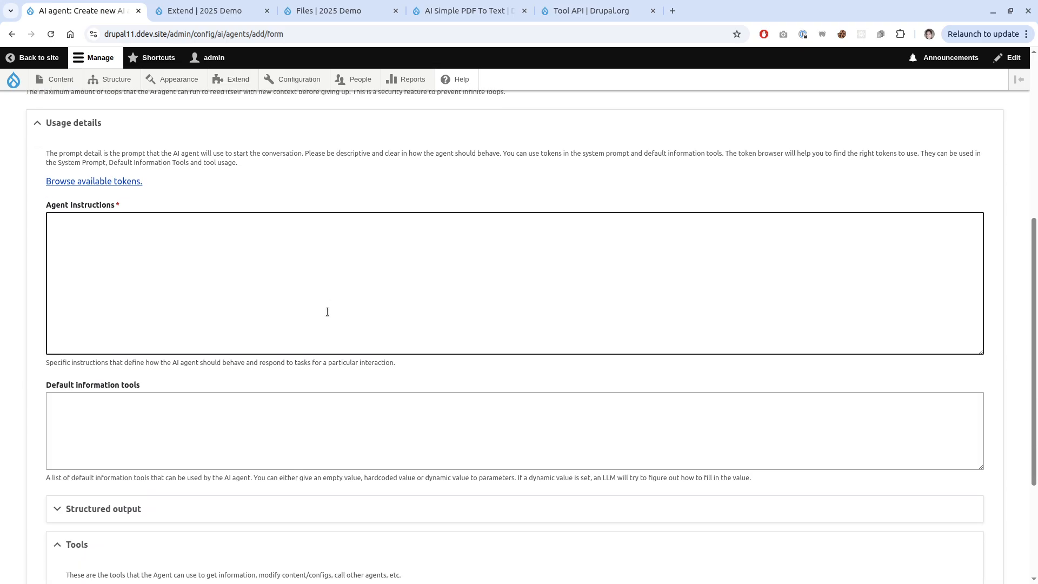
scroll(285, 306, up, 1)
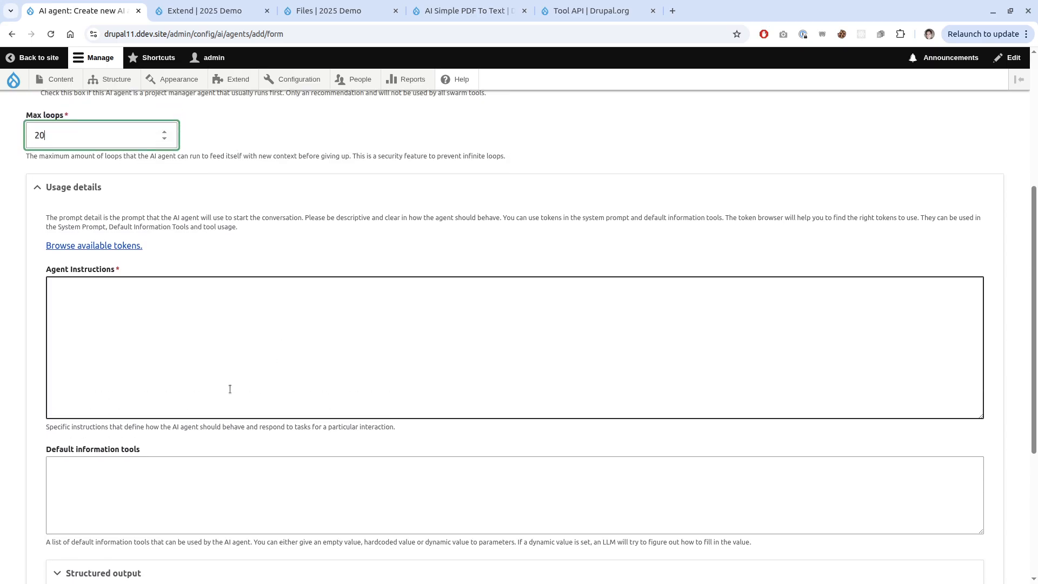
scroll(230, 388, down, 1)
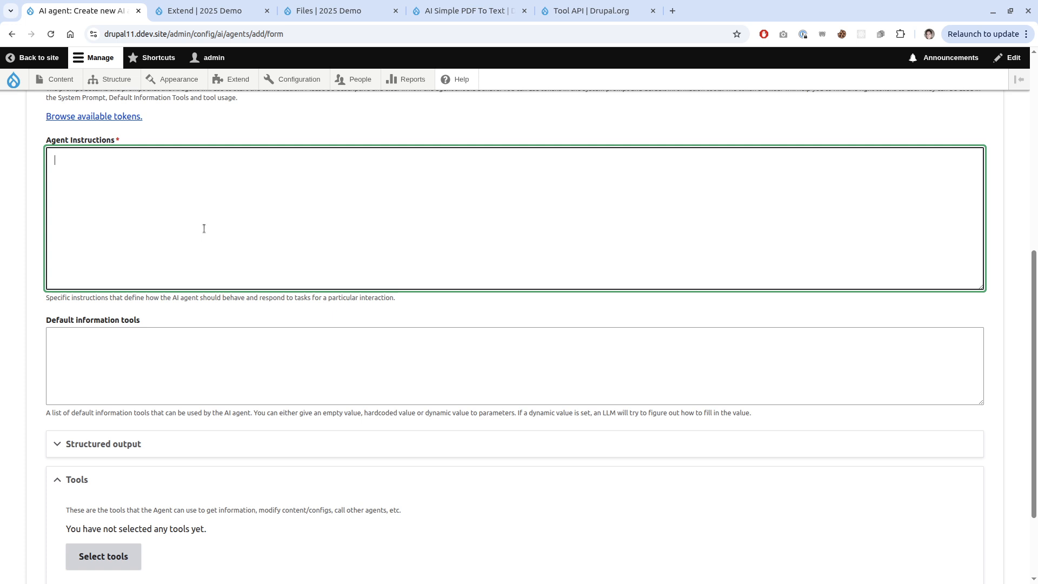
text(You with are looping agent that)
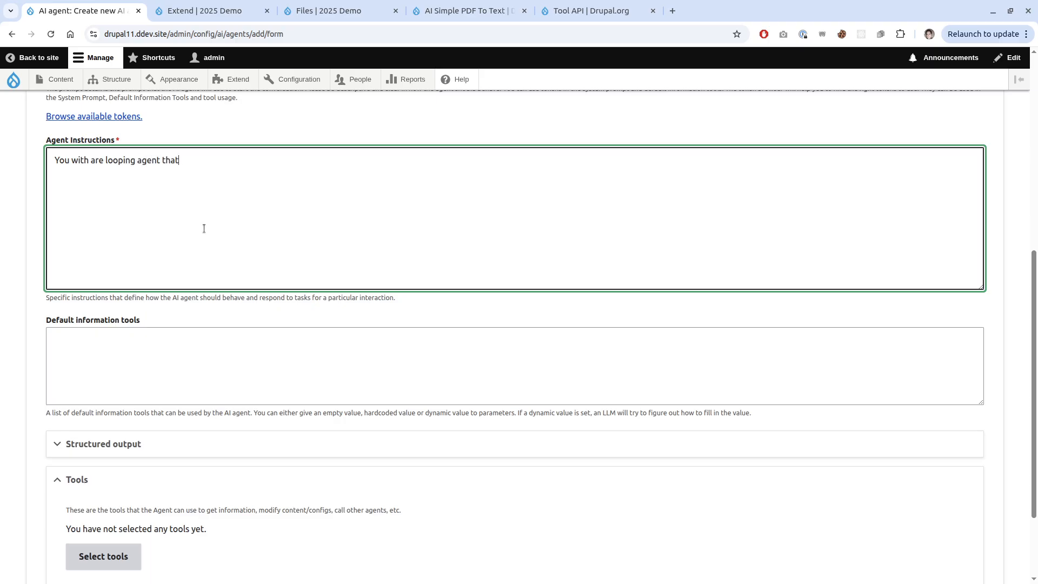
text( is an expert on creating the node type)
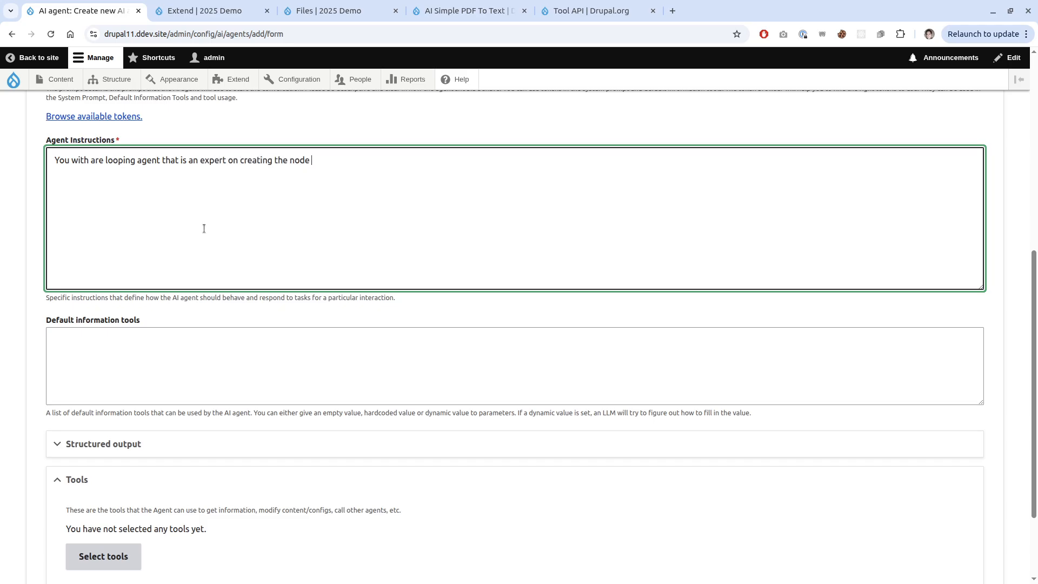
key(BackSpace)
key(BackSpace)
key(BackSpace)
key(BackSpace)
key(BackSpace)
key(BackSpace)
key(BackSpace)
key(BackSpace)
key(BackSpace)
key(BackSpace)
key(BackSpace)
key(BackSpace)
key(BackSpace)
text(conte)
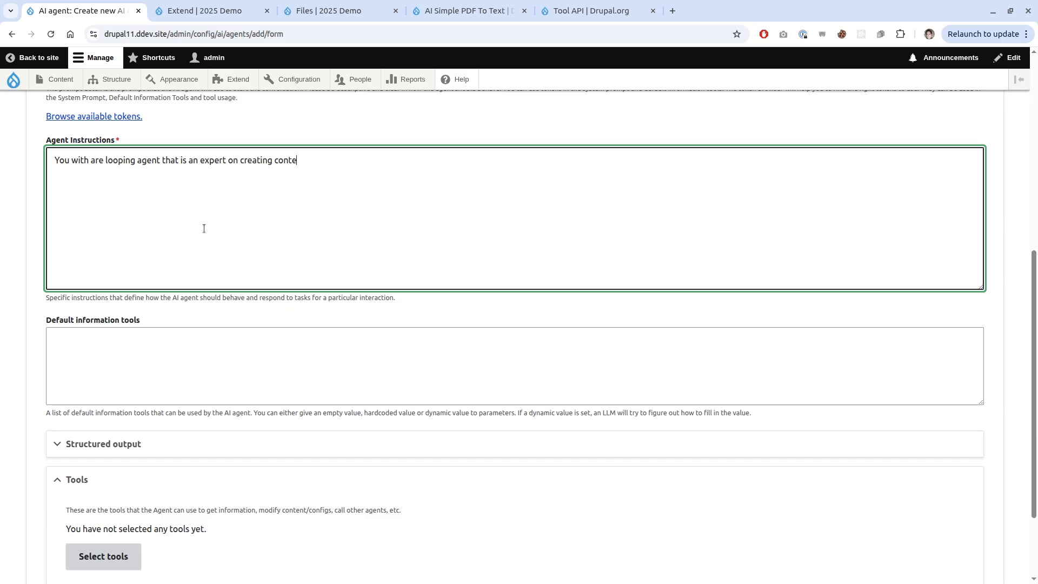
text(nt of the node type Restaurant in Drupal)
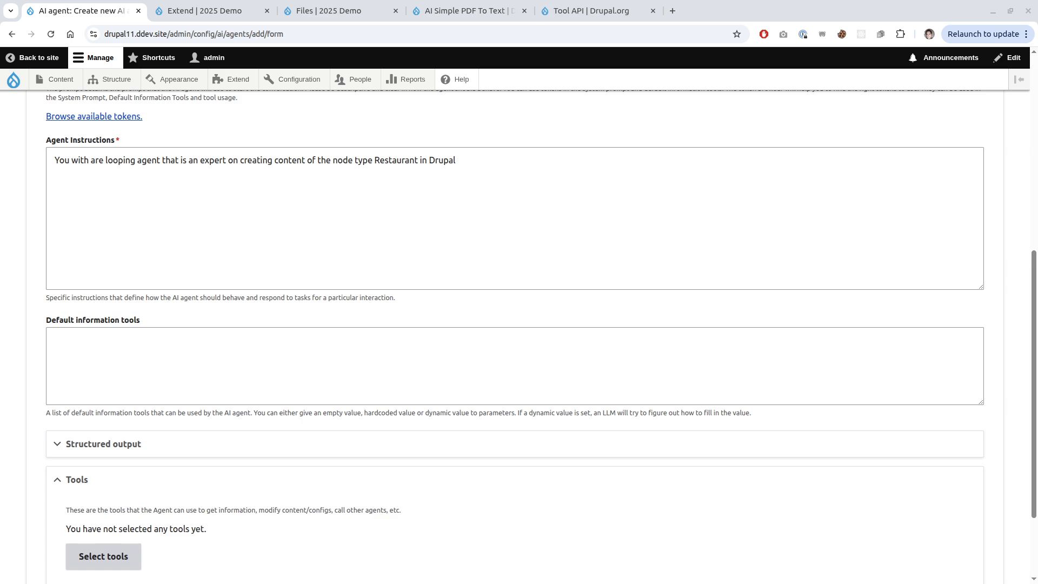
scroll(355, 387, down, 2)
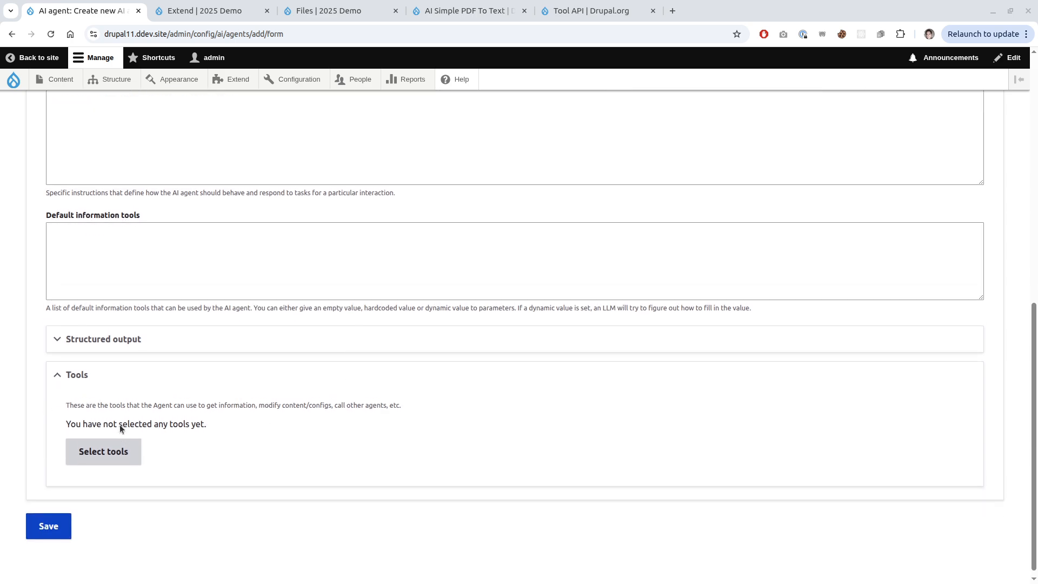
scroll(119, 423, up, 2)
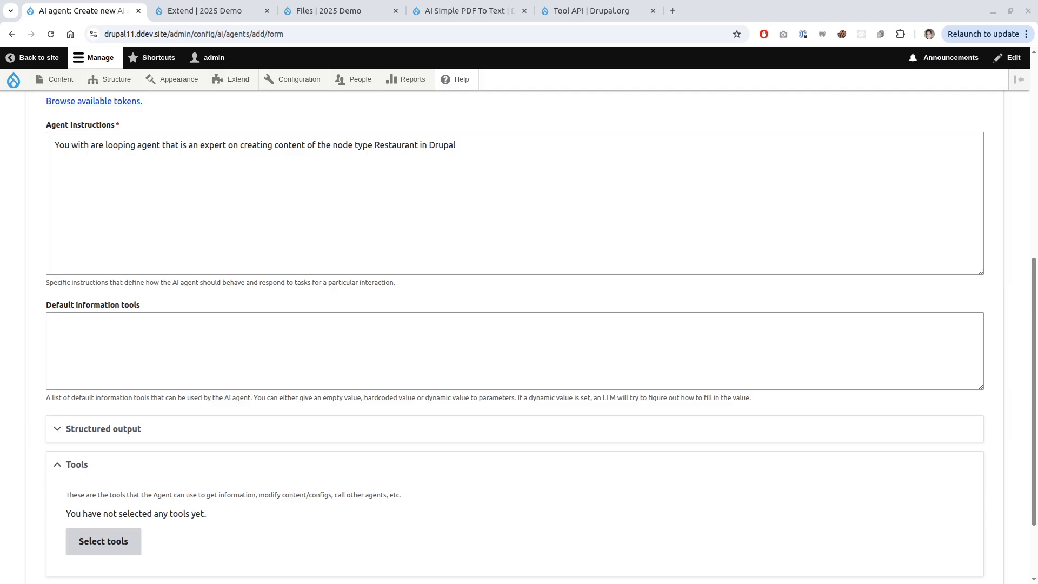
In the Tools API tool list, tick Save entity and Get field values.
click(111, 544)
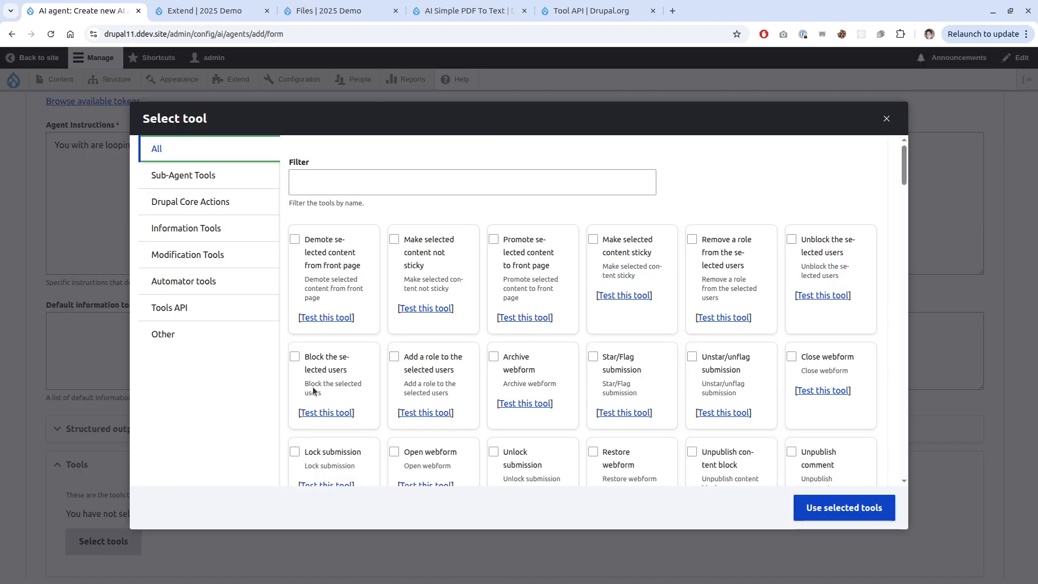
click(210, 301)
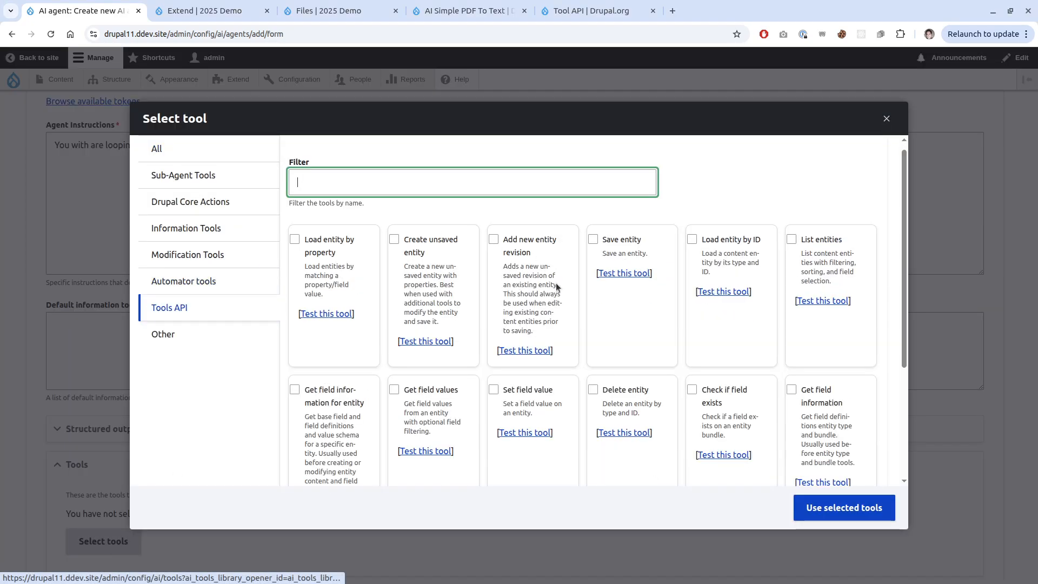
scroll(559, 353, down, 1)
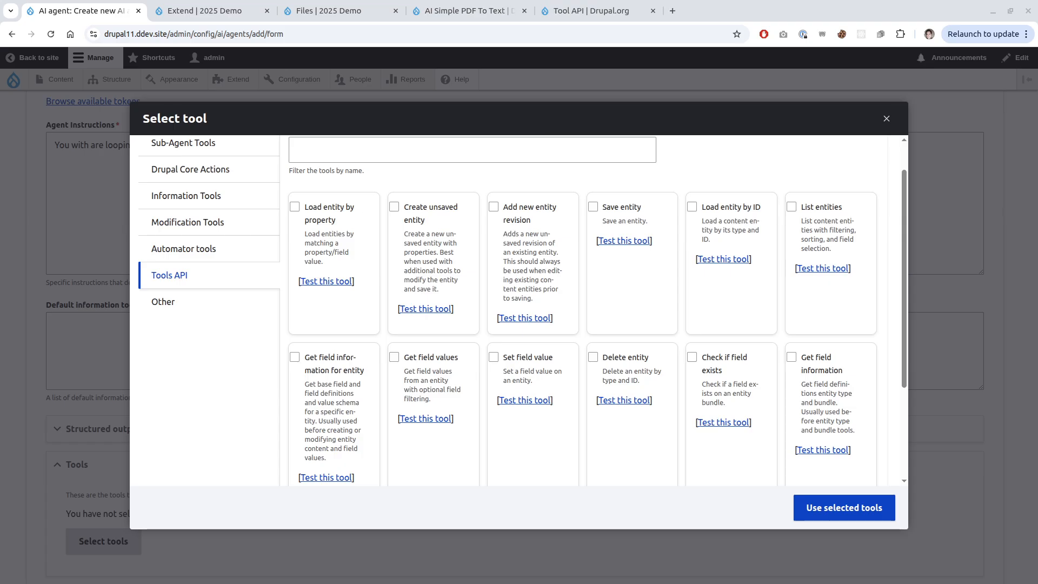
scroll(512, 390, down, 3)
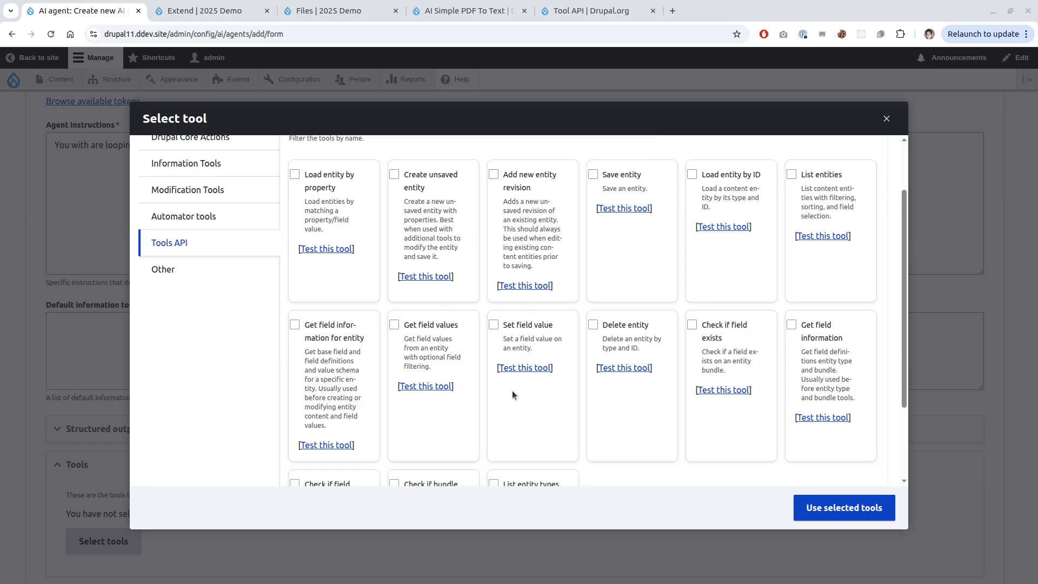
scroll(498, 417, up, 4)
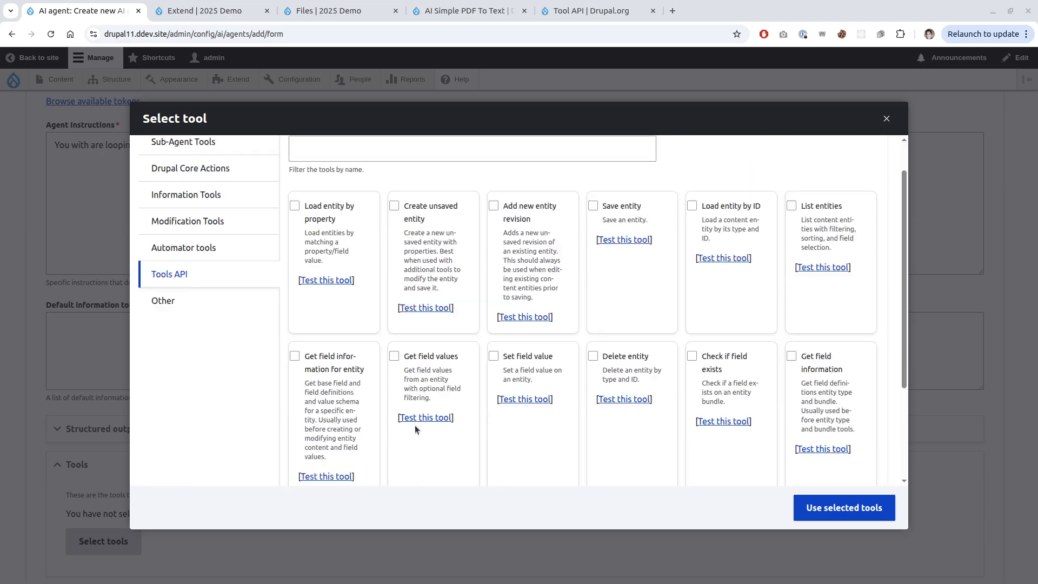
click(594, 248)
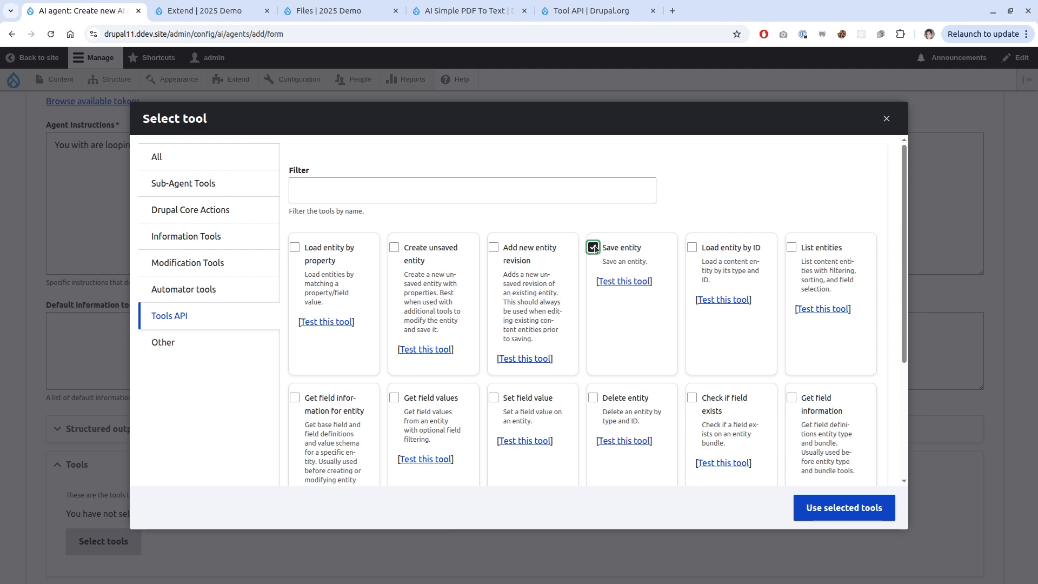
scroll(524, 370, down, 2)
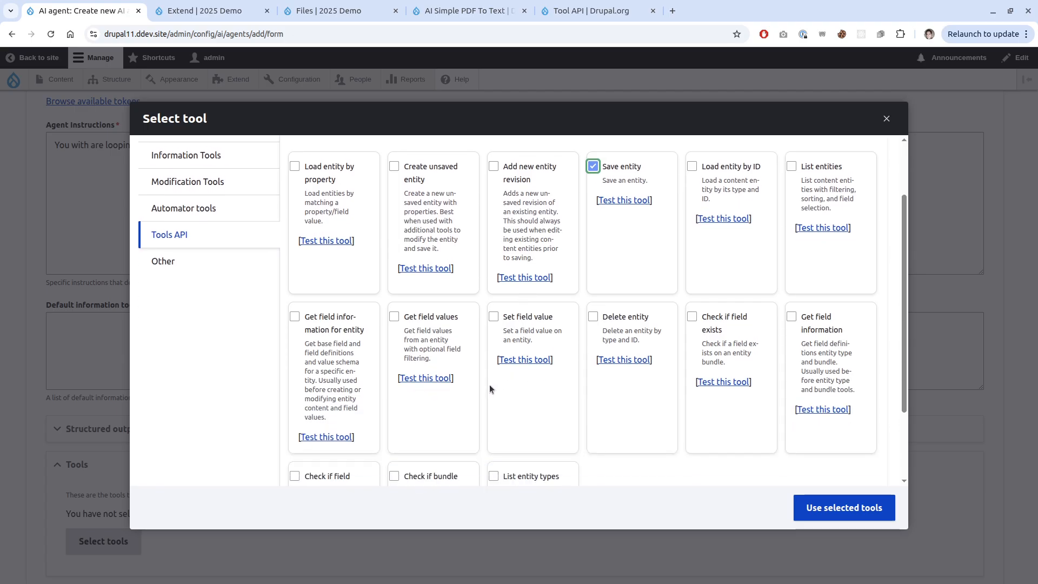
click(394, 318)
scroll(468, 386, up, 2)
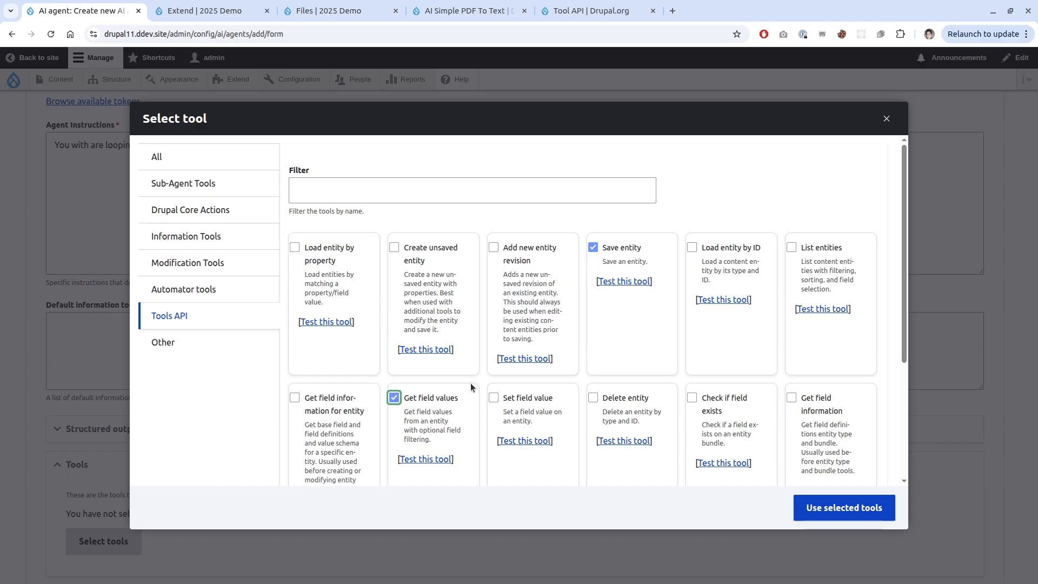
scroll(586, 348, down, 1)
scroll(585, 351, down, 2)
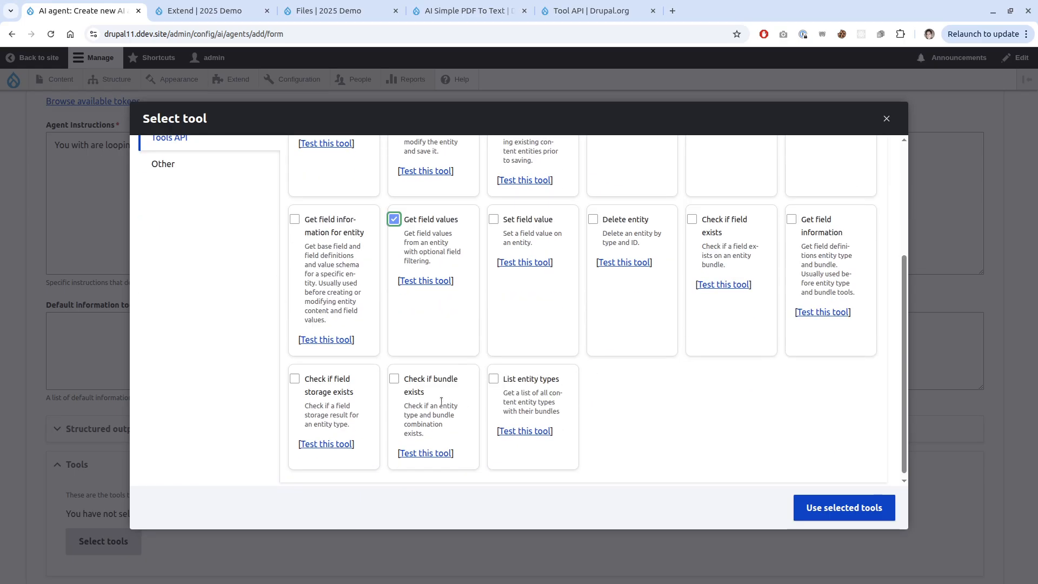
scroll(441, 401, up, 3)
Filter the tools by 'create', tick Create unsaved entity, then clear the filter.
click(376, 190)
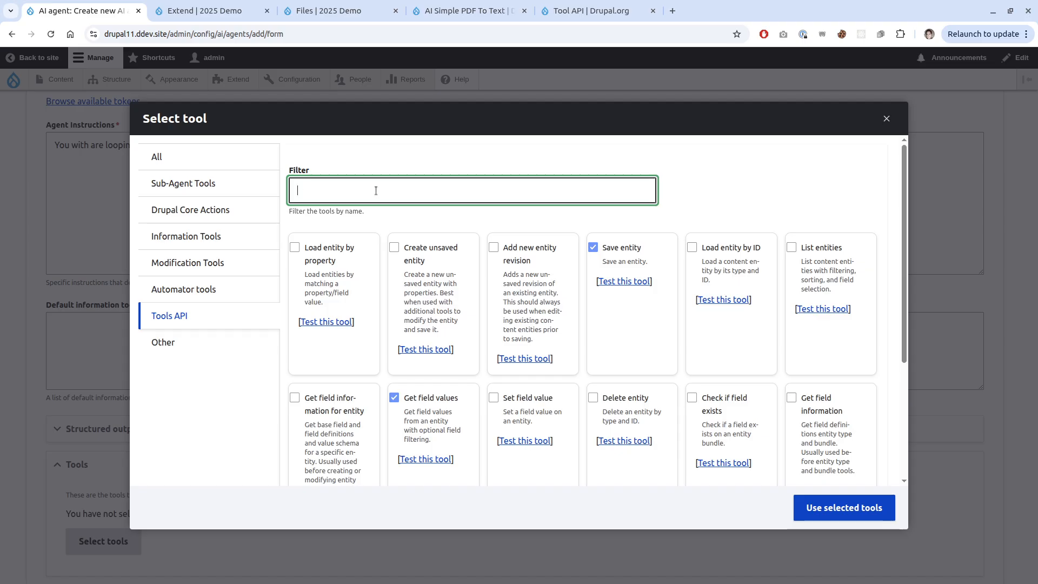
text(stub)
key(BackSpace)
key(BackSpace)
key(BackSpace)
key(BackSpace)
text(create)
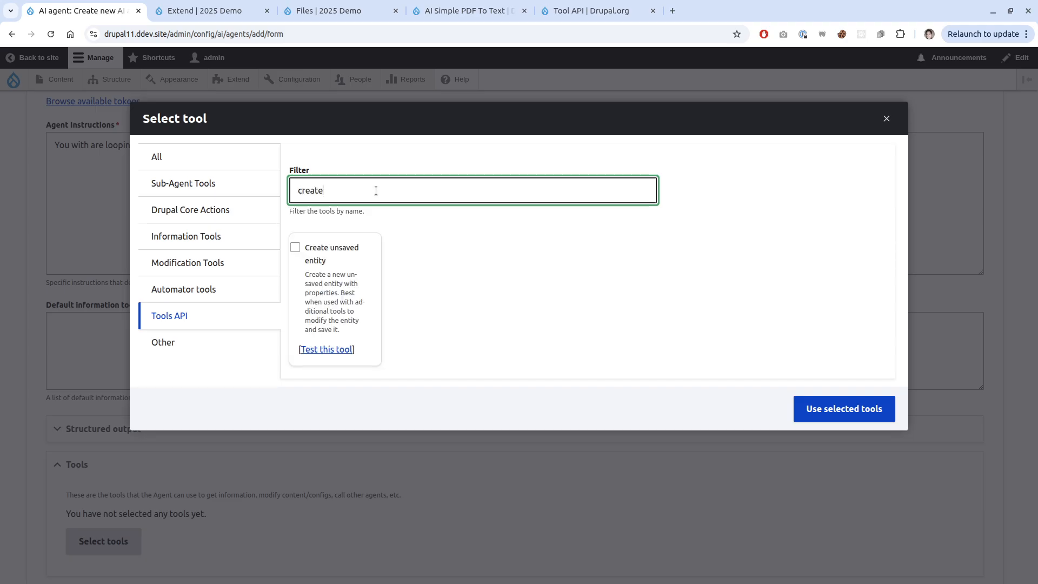
click(341, 251)
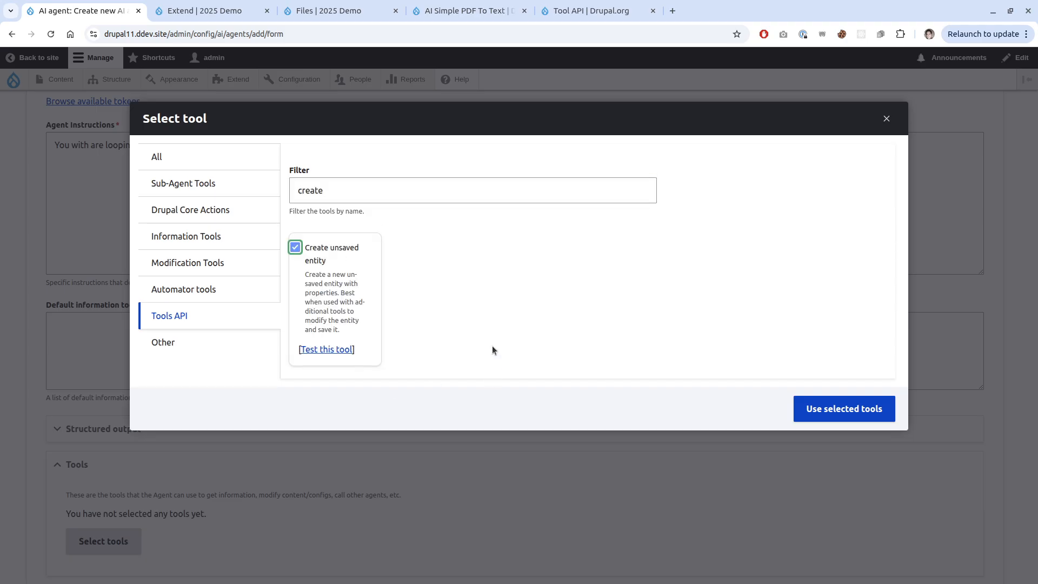
double_click(310, 190)
key(BackSpace)
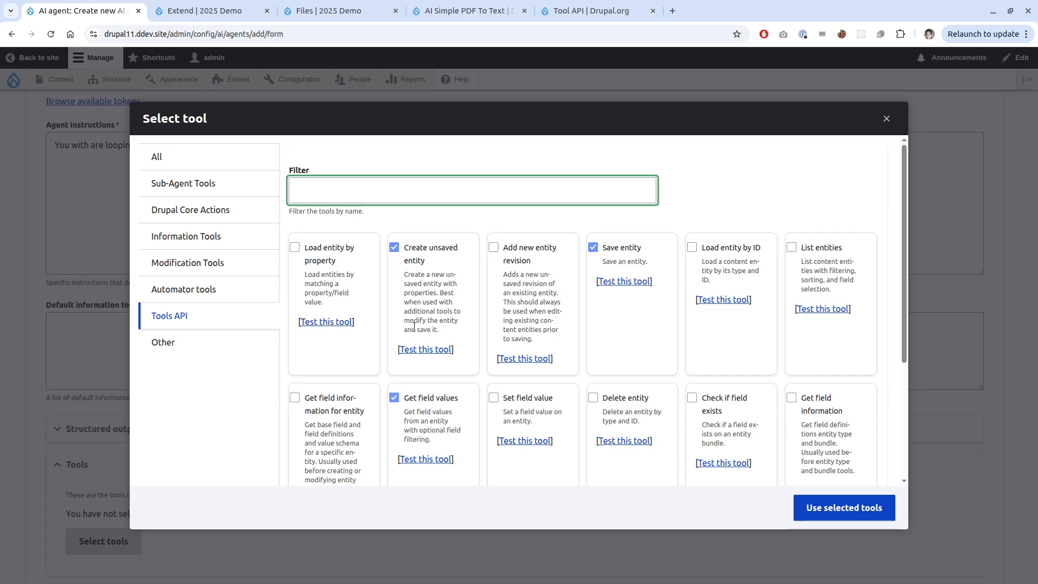
Tick Set field value while keeping Get field values ticked.
click(431, 398)
click(458, 399)
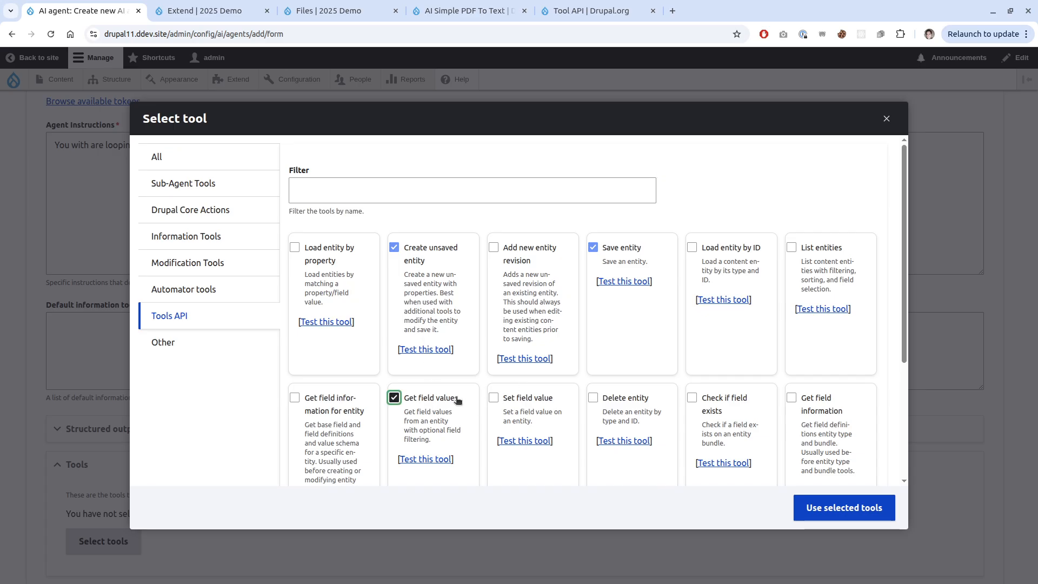
click(458, 399)
click(546, 398)
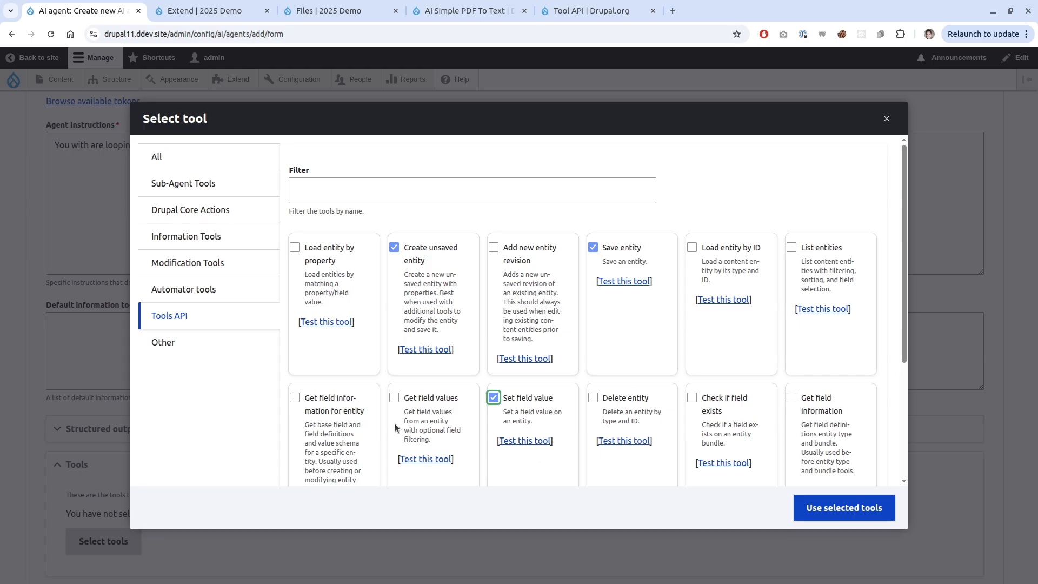
click(420, 398)
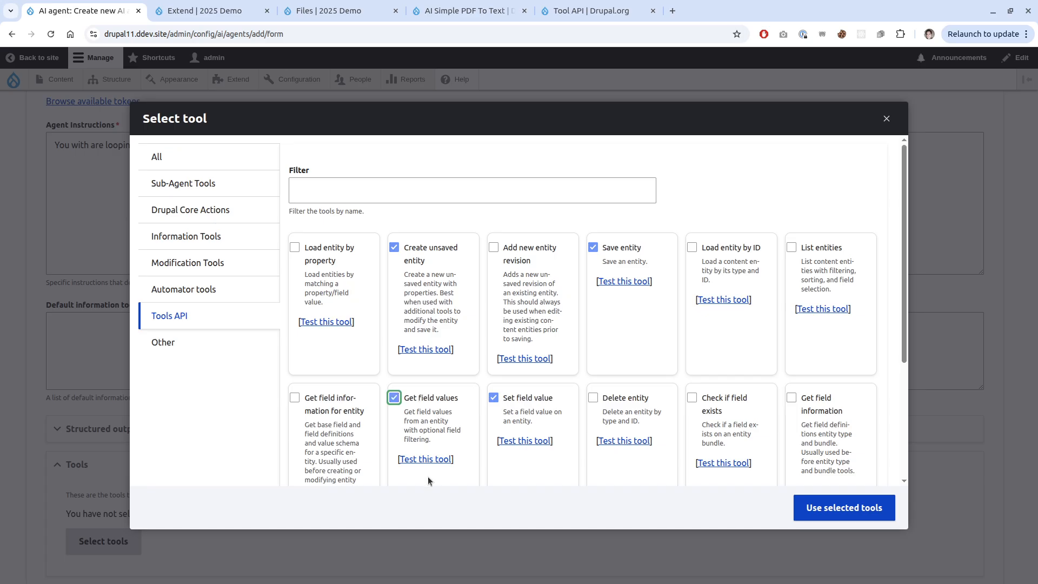
scroll(422, 465, down, 1)
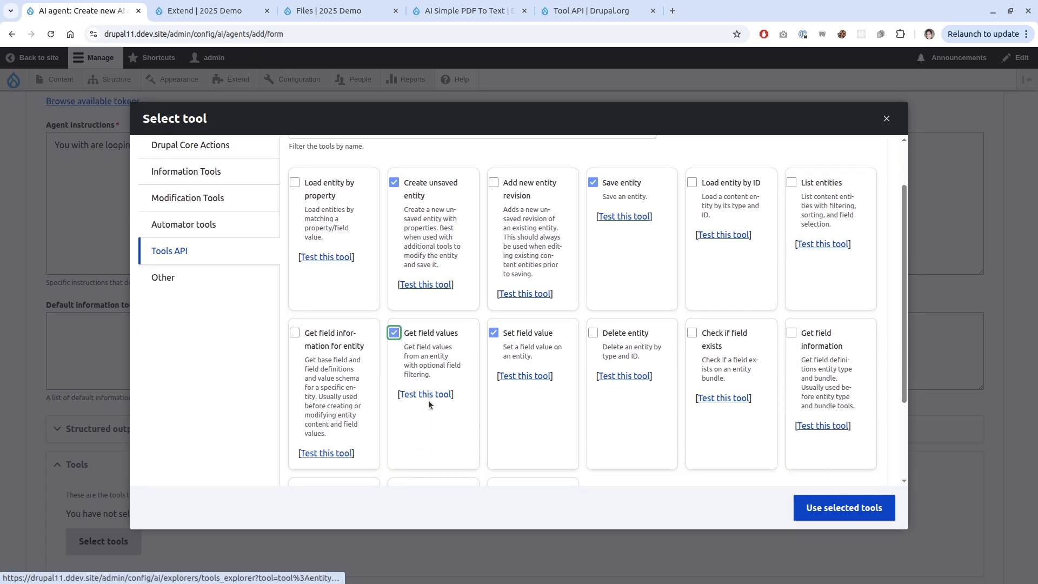
scroll(427, 394, up, 1)
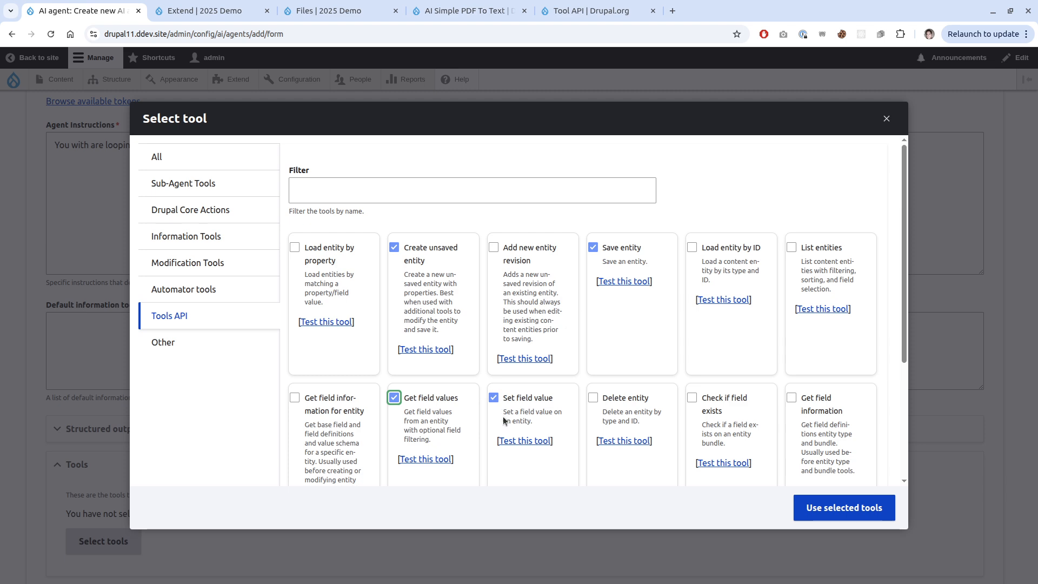
scroll(643, 423, down, 2)
scroll(639, 431, up, 1)
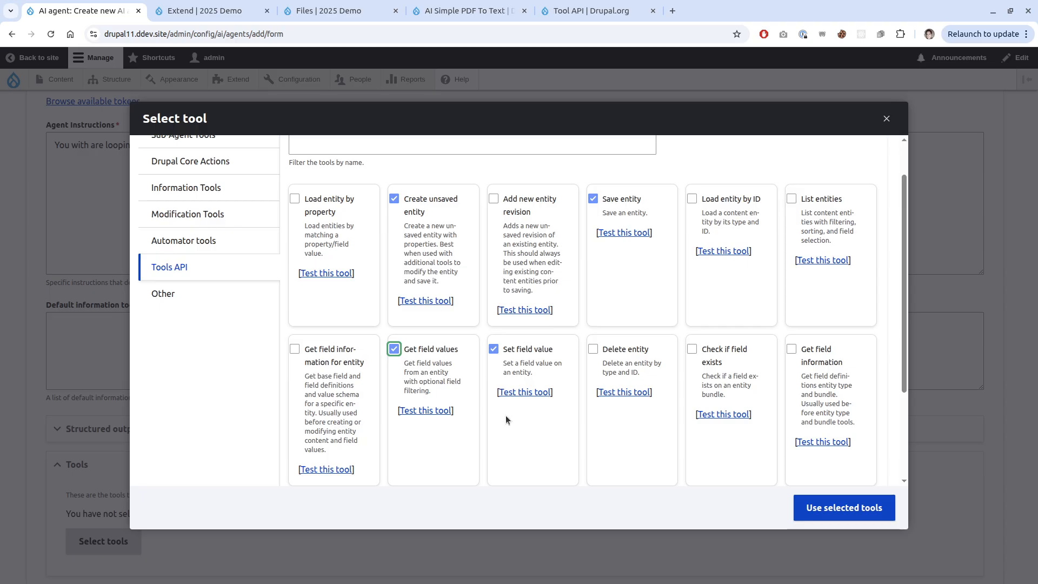
scroll(505, 415, down, 2)
scroll(624, 393, up, 2)
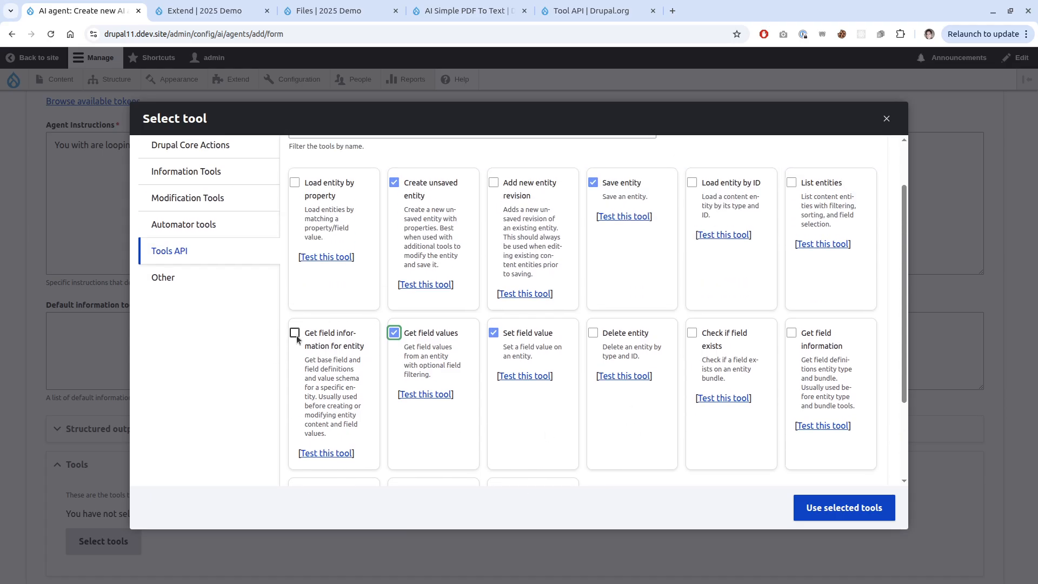
Test Get field information with entity type 'node' and bundle 'restaurant', listing 22 base and 5 field definitions.
click(833, 426)
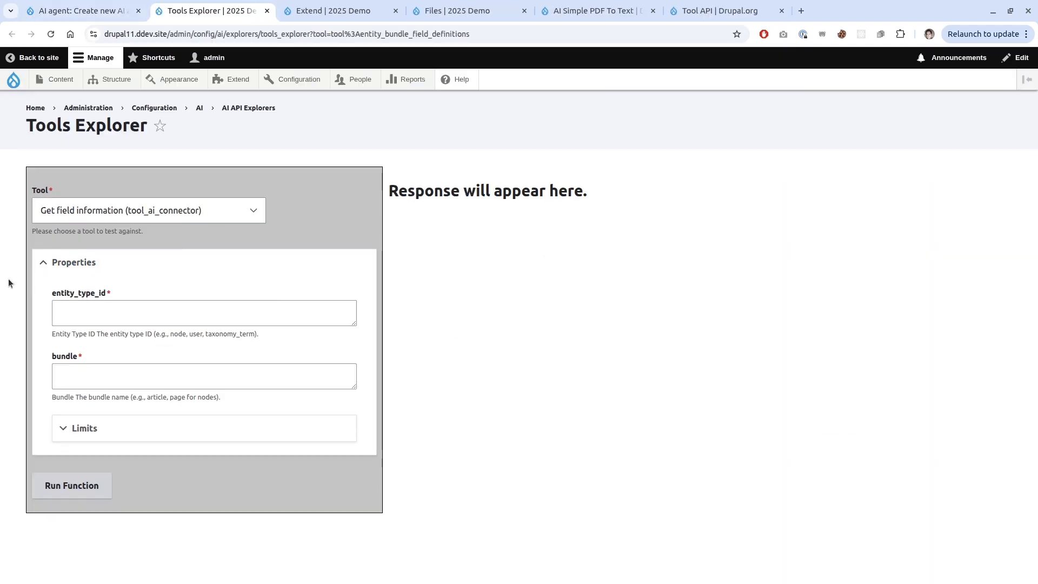
click(63, 320)
text(node)
key(Tab)
text(restaurant)
click(84, 486)
scroll(476, 333, down, 3)
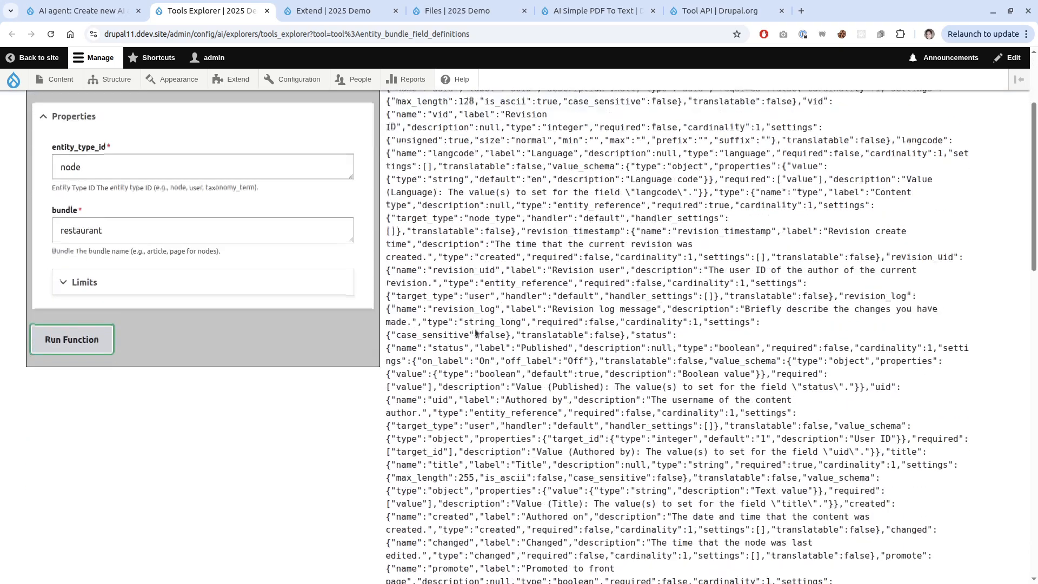
scroll(475, 333, down, 15)
scroll(476, 333, up, 20)
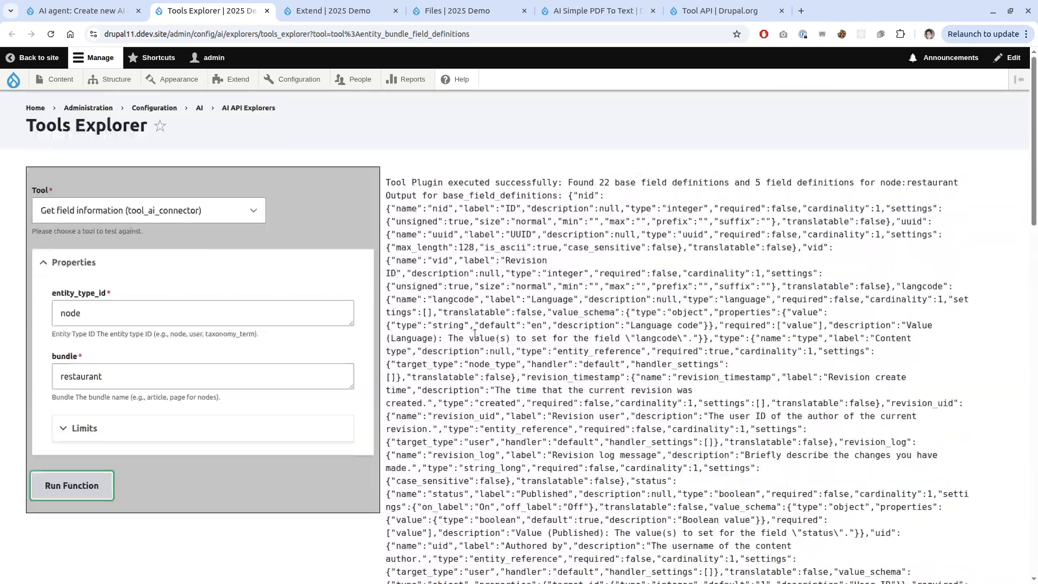
Copy the tool's machine name from the test page address and return to the agent form.
click(118, 11)
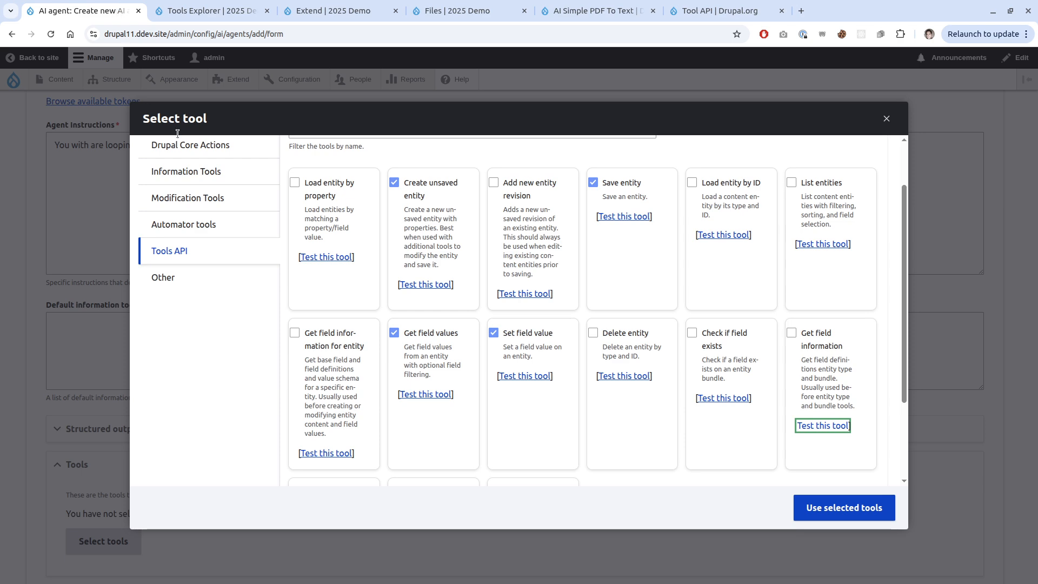
click(254, 11)
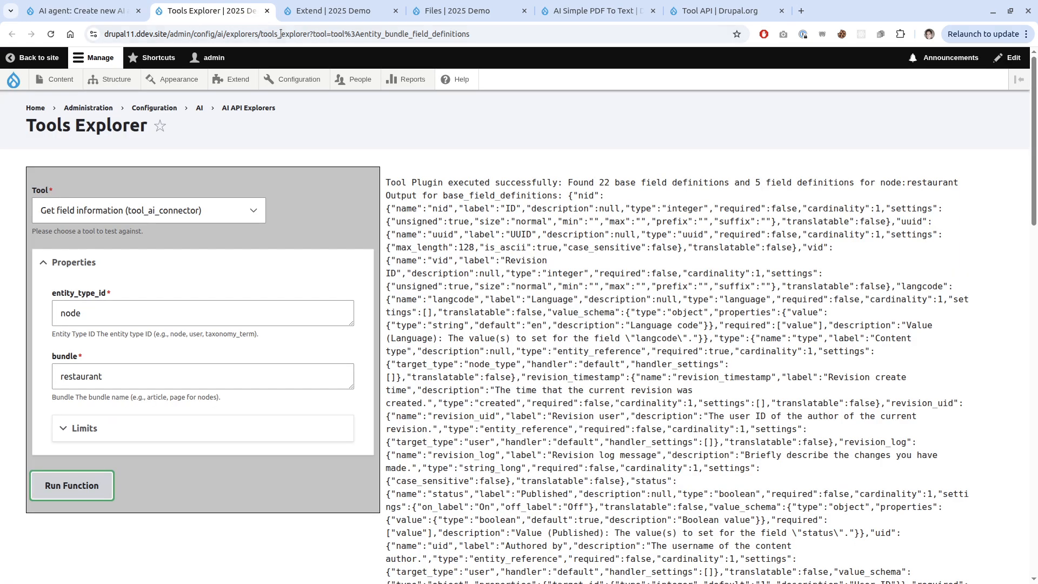
click(356, 35)
drag(357, 36, 388, 32)
click(475, 38)
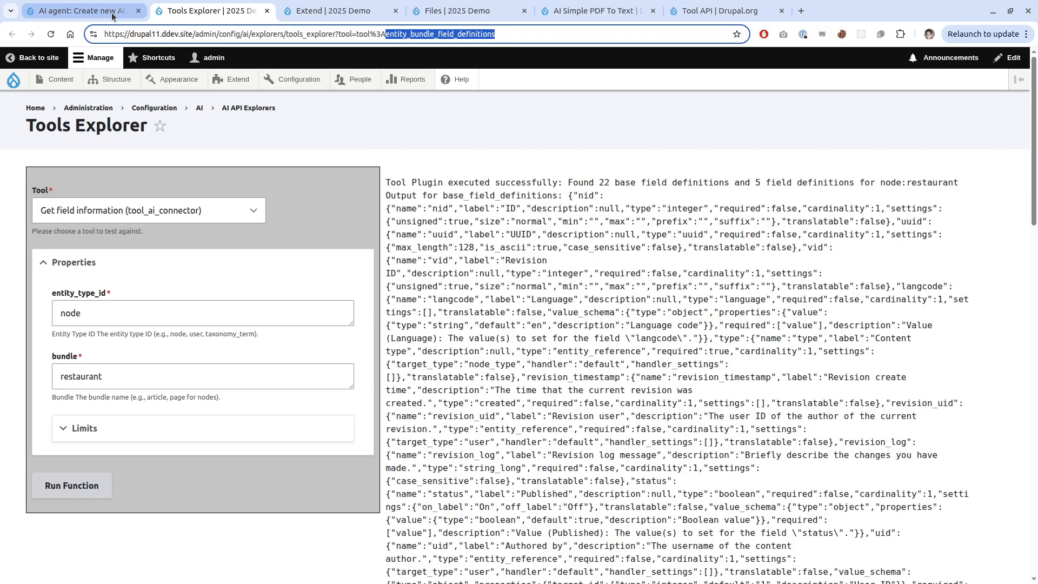
click(108, 12)
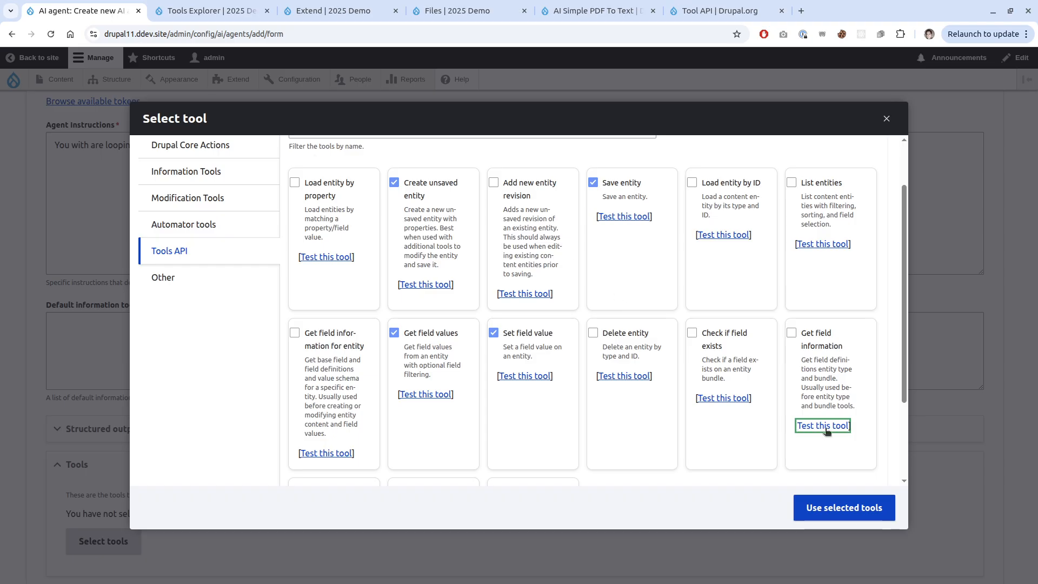
Attach the four ticked tools to the agent and focus the Default information tools box.
click(843, 508)
scroll(665, 408, up, 2)
scroll(662, 379, up, 10)
scroll(590, 350, down, 1)
scroll(589, 356, down, 5)
click(218, 330)
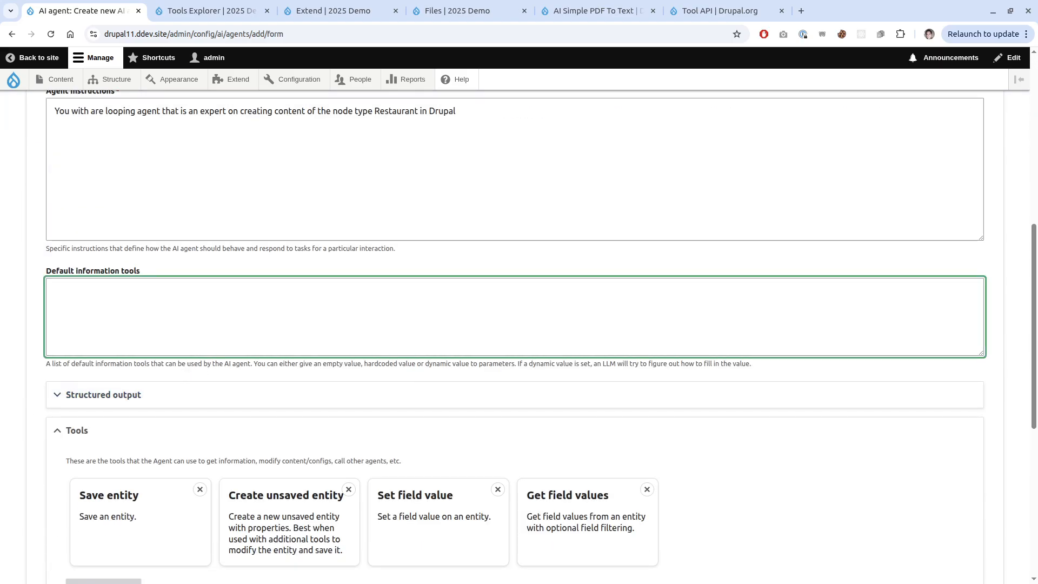
key(alt+Tab)
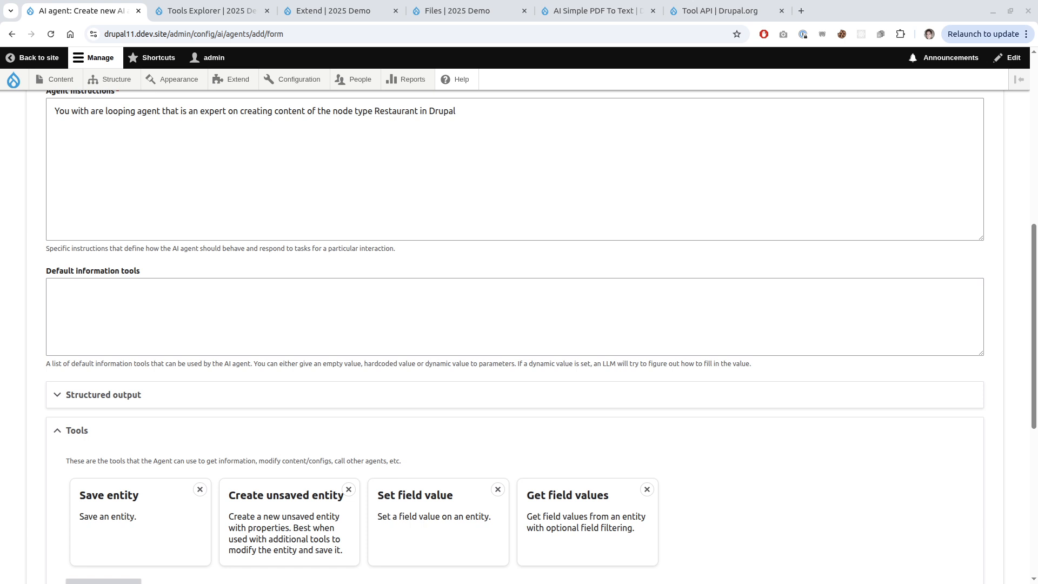
scroll(423, 437, down, 2)
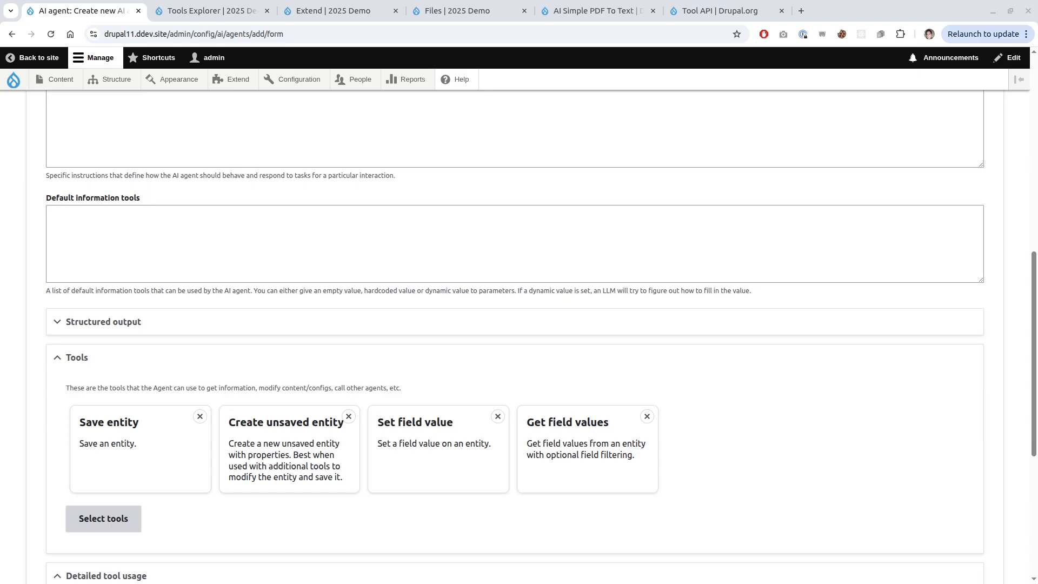
Paste an information tool definition and rename its key from list_field_types to get_restaurant_information.
click(213, 229)
text(list_field_types:   label: 'List of all field types'   description: 'These are all field types you can set'   tool: 'ai_agent:list_field_types'   parameters:     simple_representation: true)
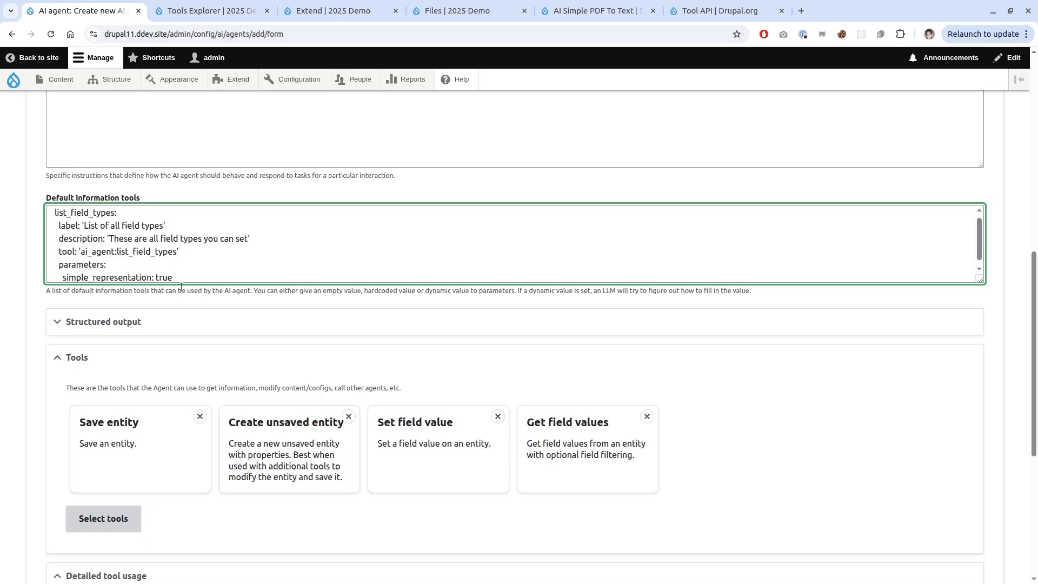
scroll(154, 268, up, 1)
double_click(74, 268)
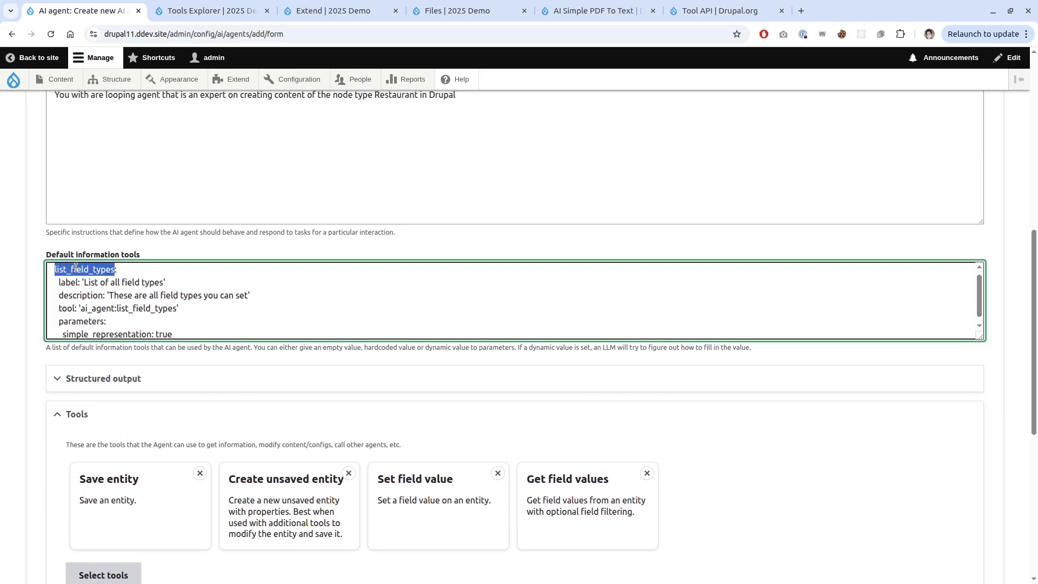
key(Right)
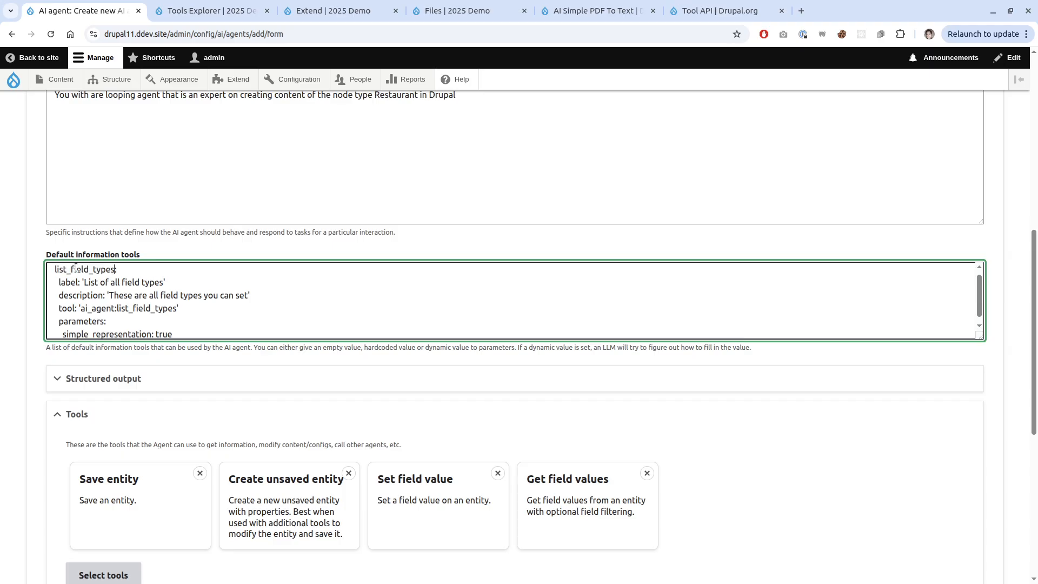
double_click(76, 268)
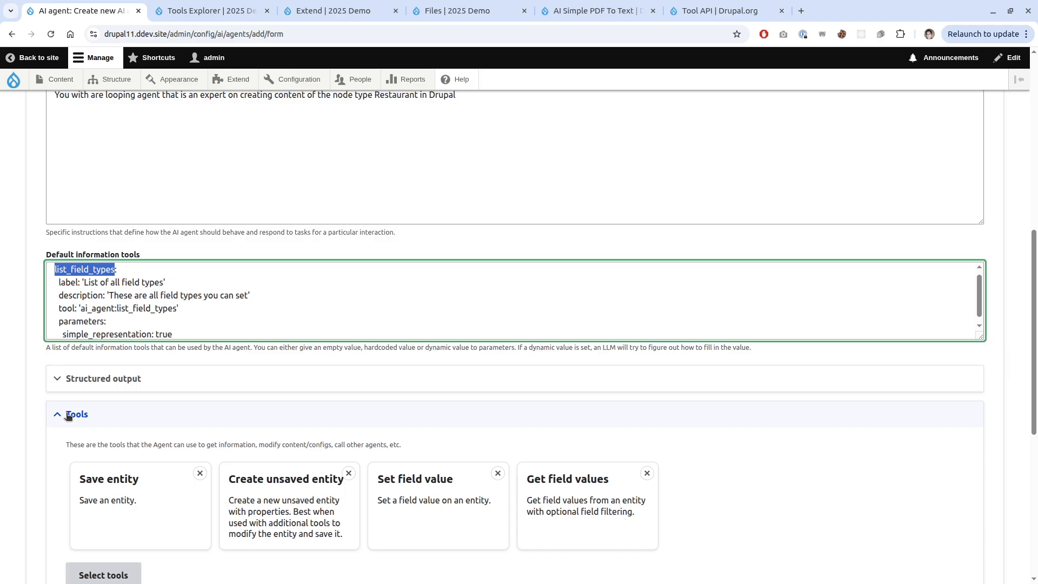
text(get_restauran_information:)
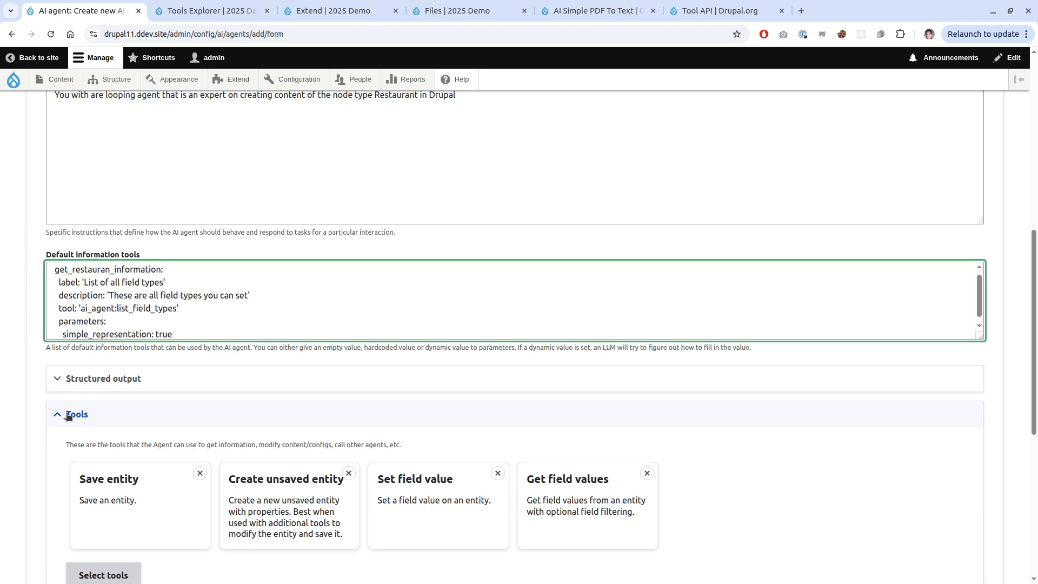
text(t)
Label it 'Field Information Restaurant' and describe it as how to create the restaurant node type's fields.
mouse_move(83, 282)
mouse_down()
mouse_move(134, 281)
mouse_move(86, 282)
mouse_up()
text(Field Inf)
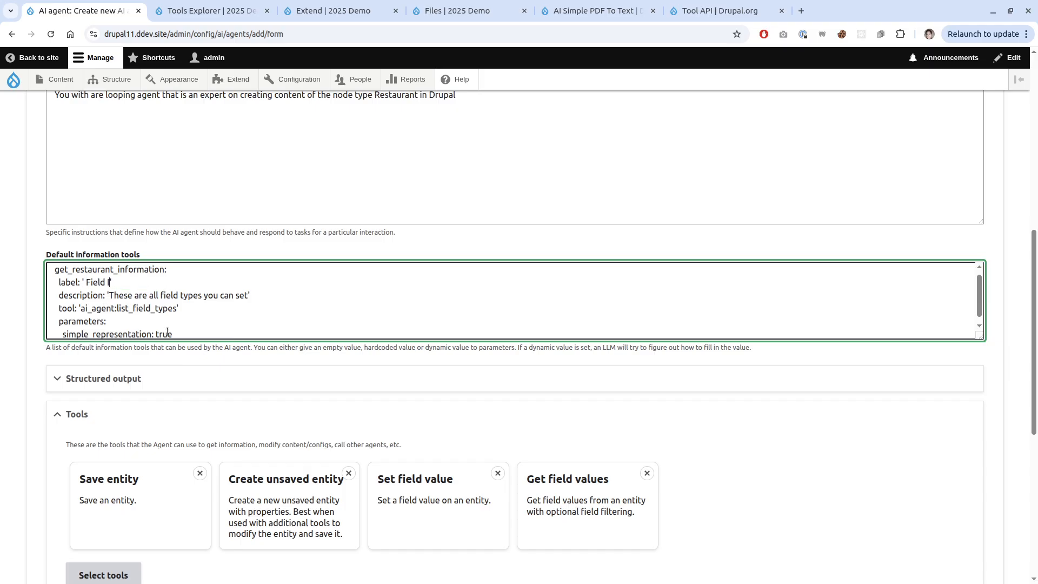
text(ormation R)
text(estauran)
text(t)
key(Down)
key(shift+End)
text(is is the informati)
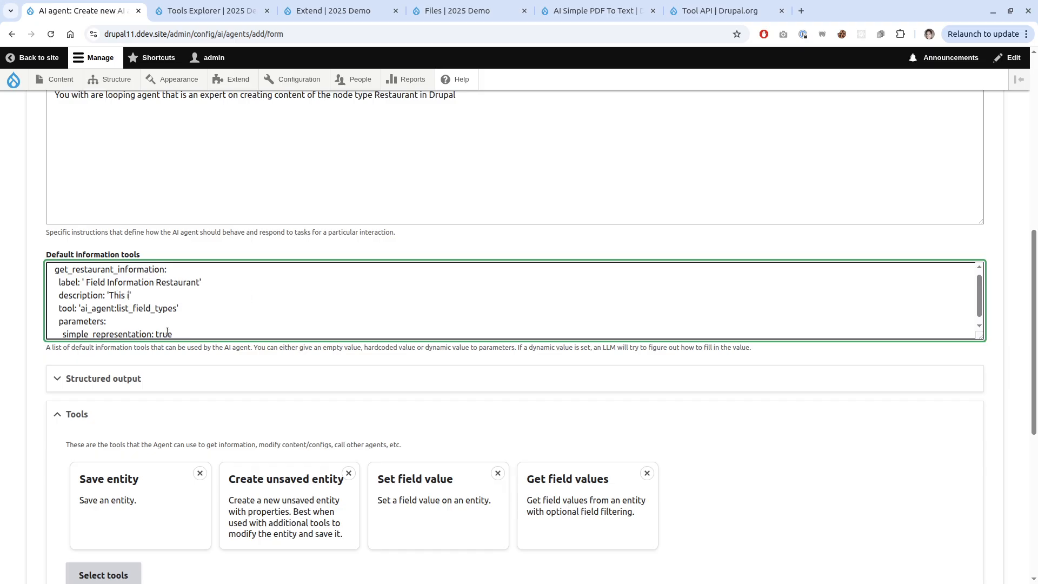
text(on about)
key(BackSpace)
key(BackSpace)
key(BackSpace)
key(BackSpace)
text(bout how you create the fields for the restaurant node type)
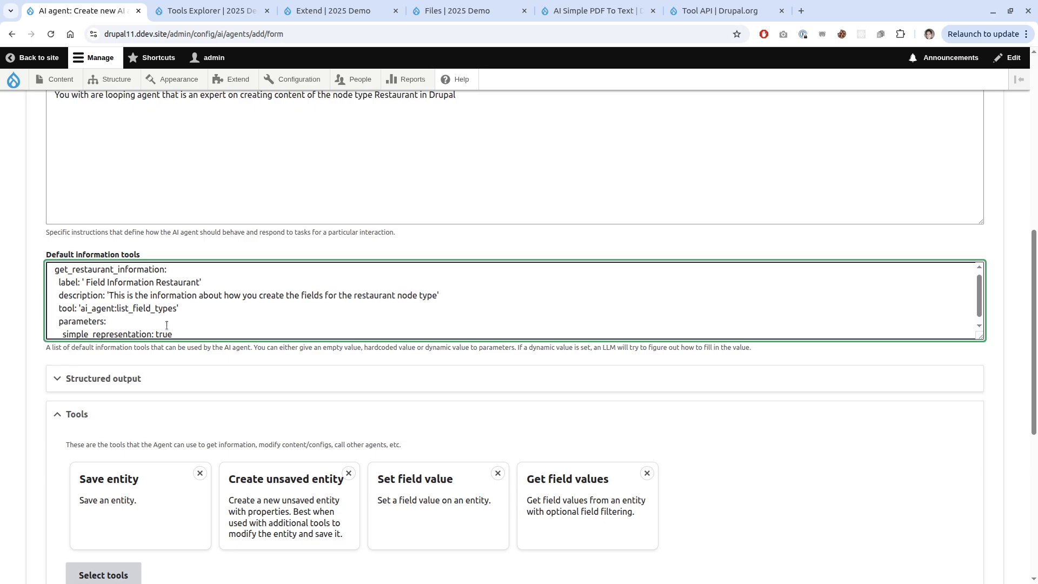
click(211, 11)
Set the information tool's tool line to tool:entity_bundle_field_definitions.
double_click(363, 34)
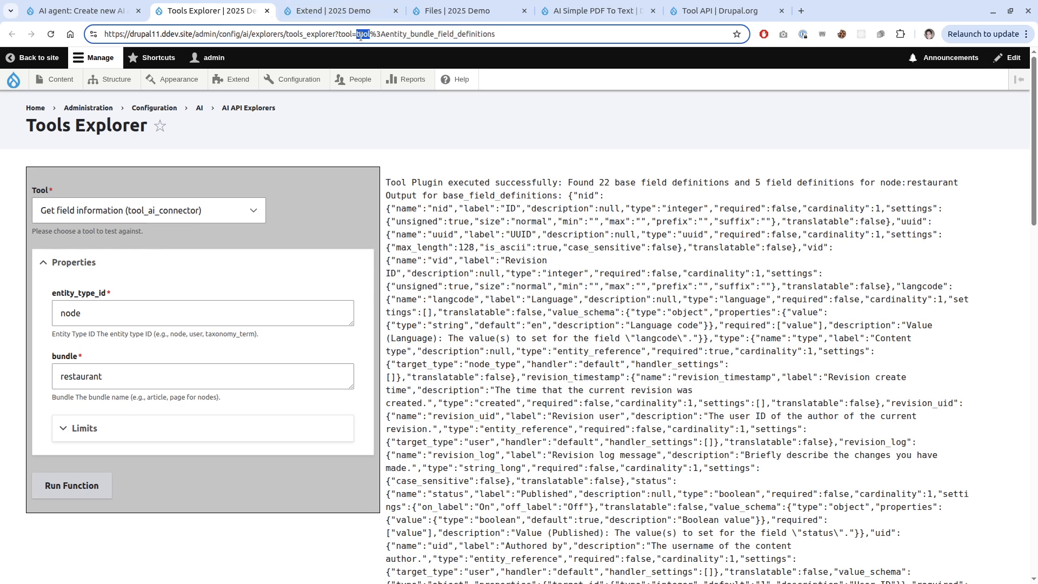
key(ctrl+shift+Tab)
double_click(110, 308)
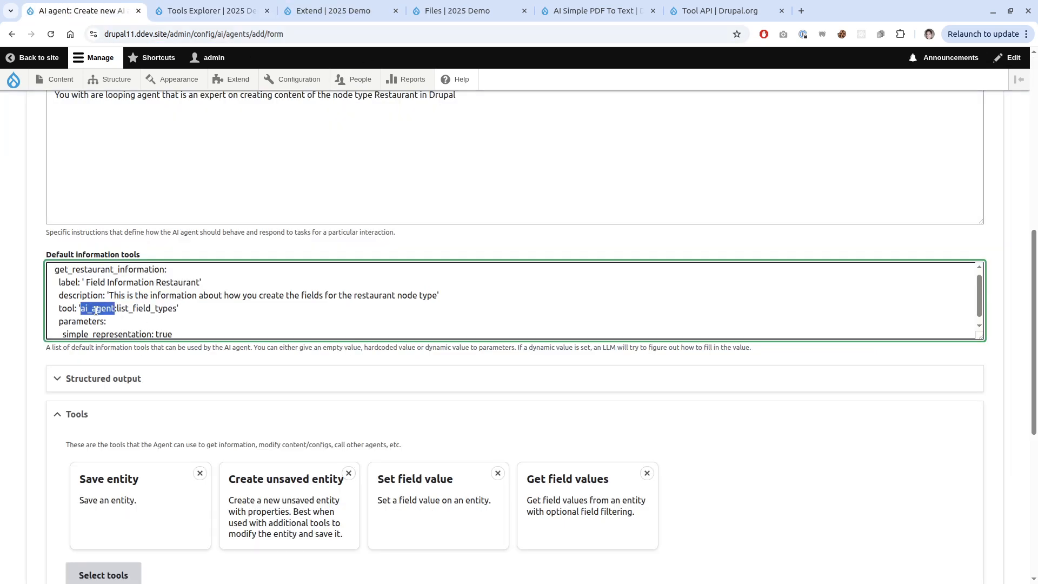
key(ctrl+Tab)
drag(390, 34, 449, 34)
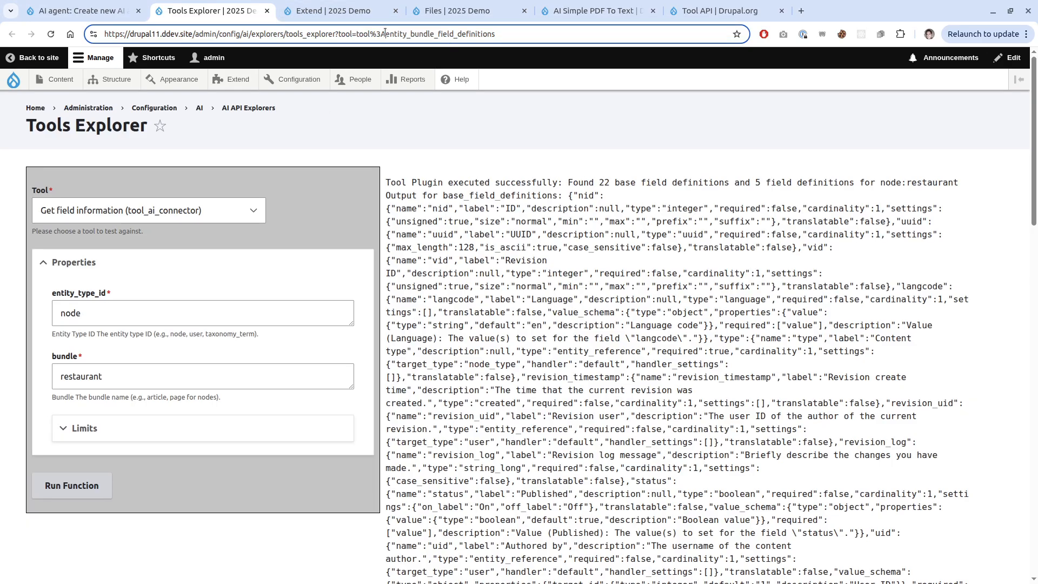
drag(385, 33, 578, 39)
key(ctrl+c)
key(ctrl+shift+Tab)
key(ctrl+v)
scroll(136, 334, down, 1)
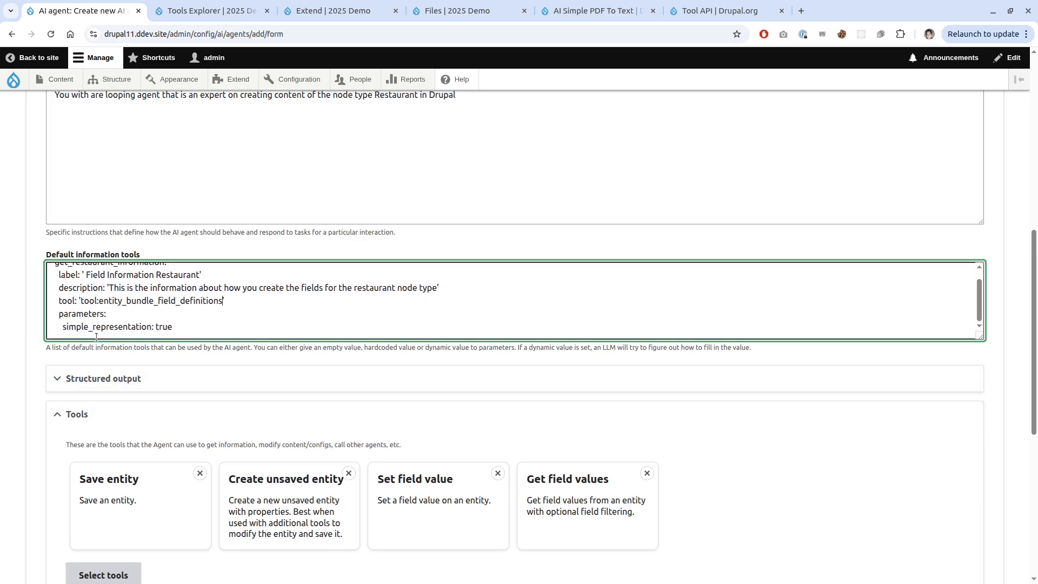
Add the parameter entity_type_id with value node.
key(ctrl+Tab)
double_click(90, 294)
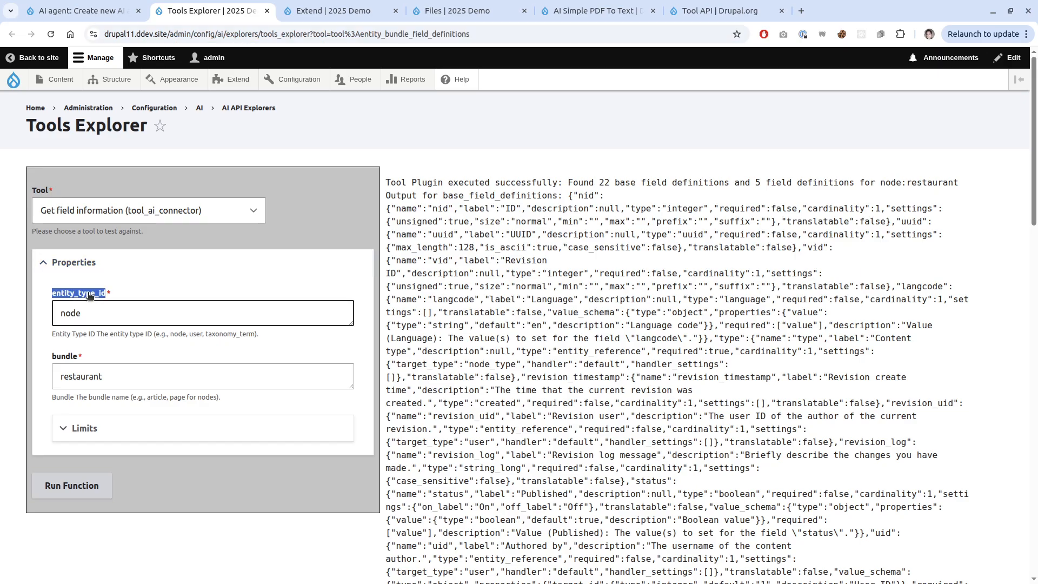
key(ctrl+c)
key(ctrl+shift+Tab)
key(ctrl+v)
double_click(132, 327)
text(node)
key(Return)
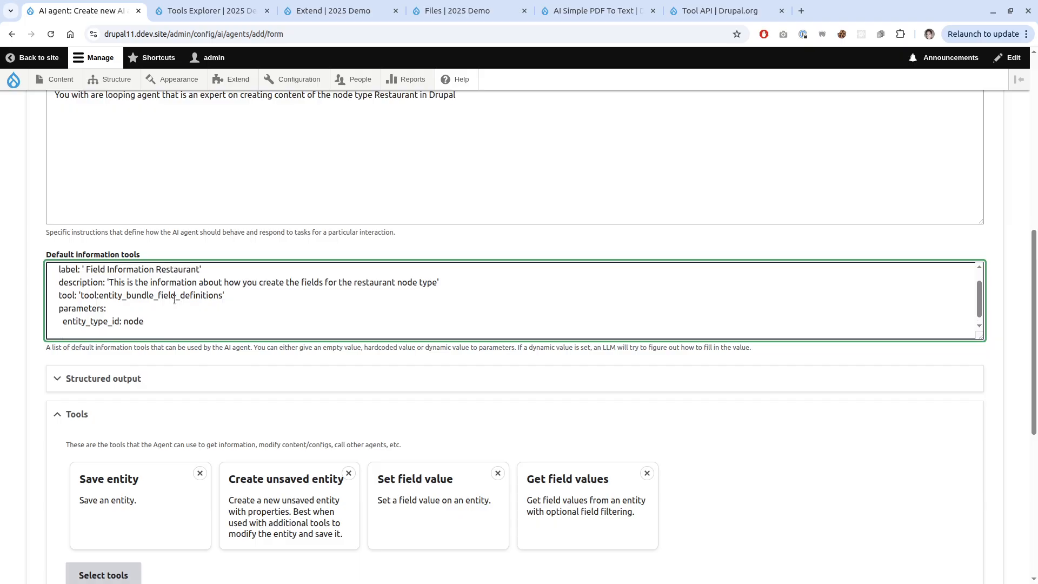
Add the parameter bundle with value restaurant.
key(ctrl+Tab)
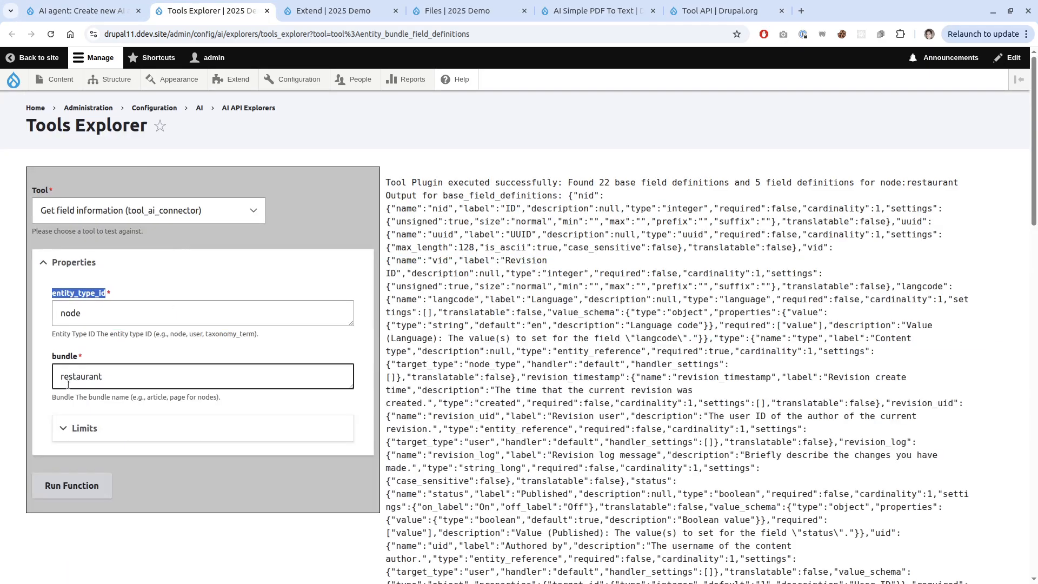
double_click(64, 356)
key(ctrl+shift+Tab)
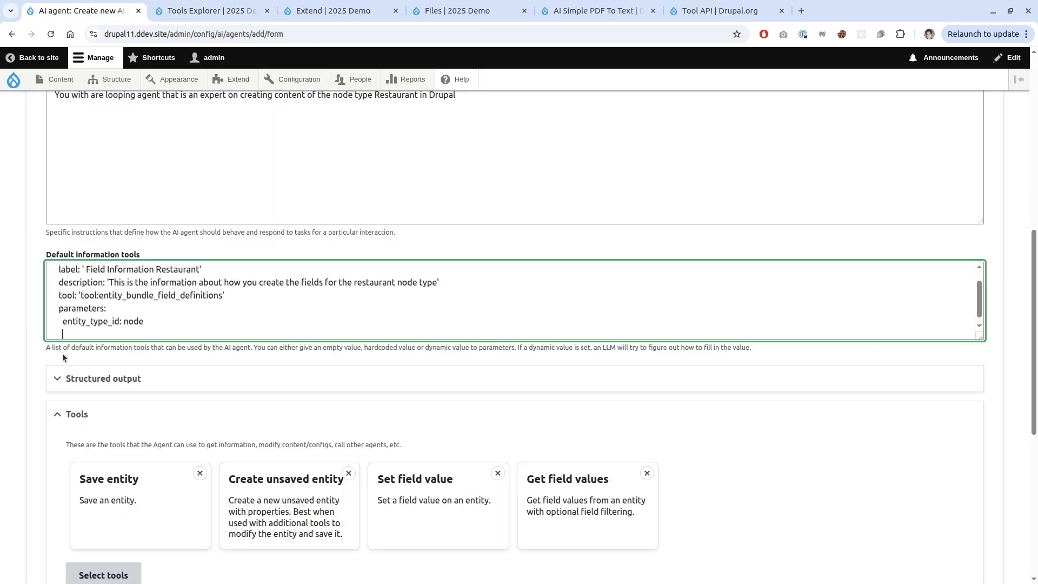
key(ctrl+Tab)
key(ctrl+a)
key(ctrl+c)
key(ctrl+shift+Tab)
key(ctrl+v)
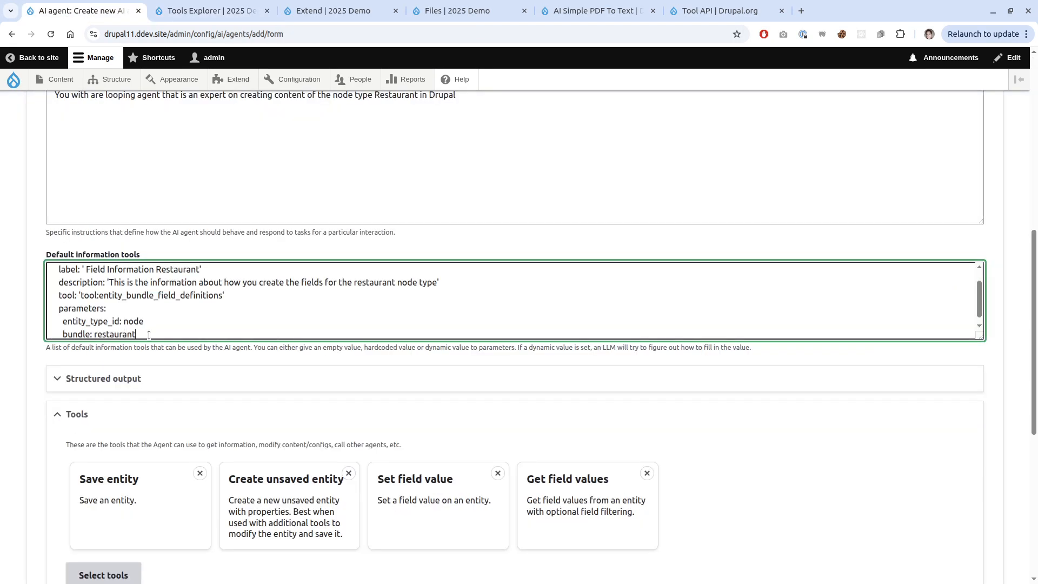
key(ctrl+Tab)
scroll(722, 361, down, 5)
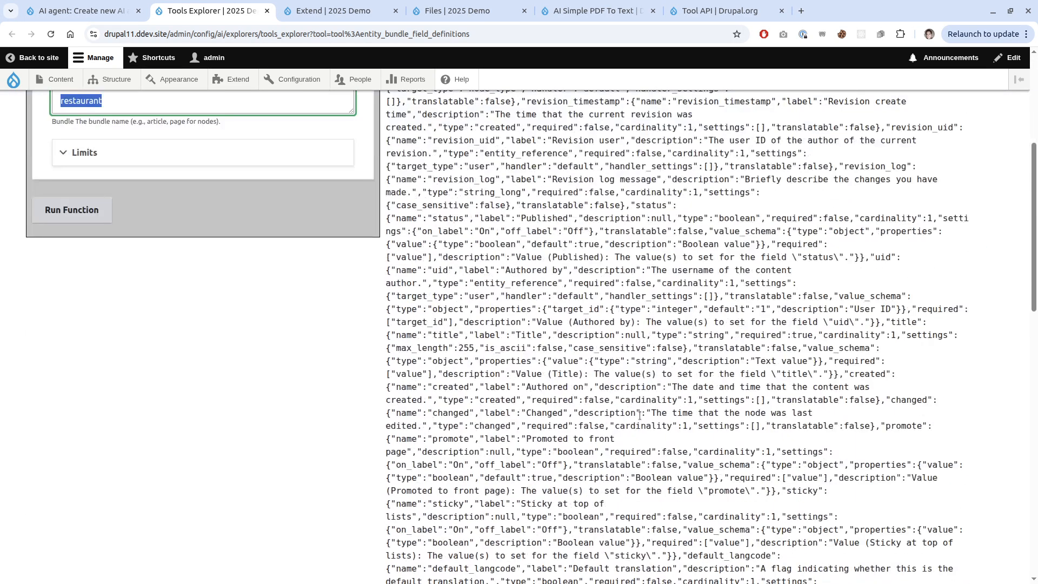
scroll(636, 434, down, 3)
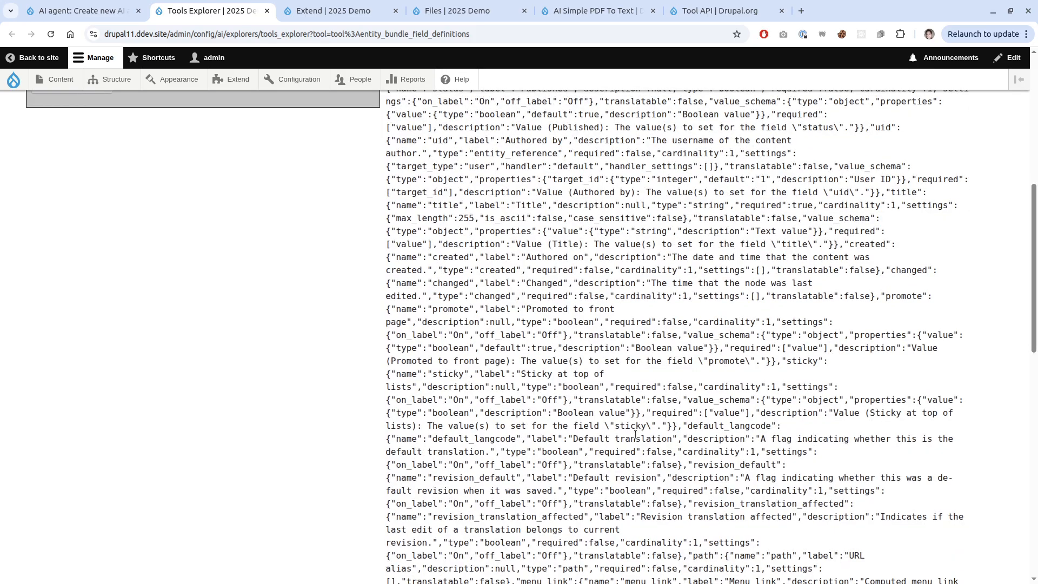
scroll(617, 465, down, 5)
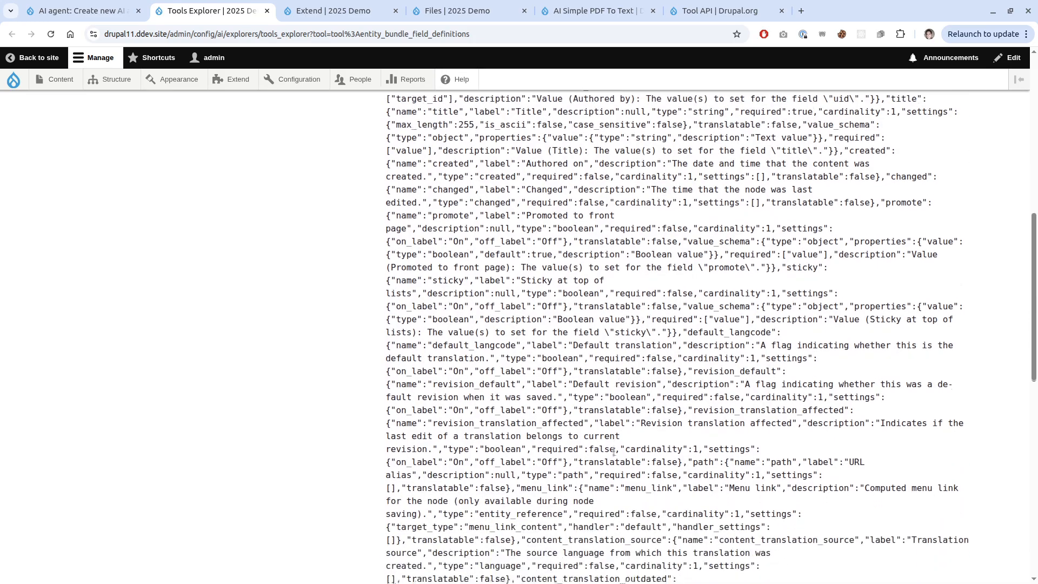
scroll(614, 405, down, 7)
scroll(614, 404, up, 20)
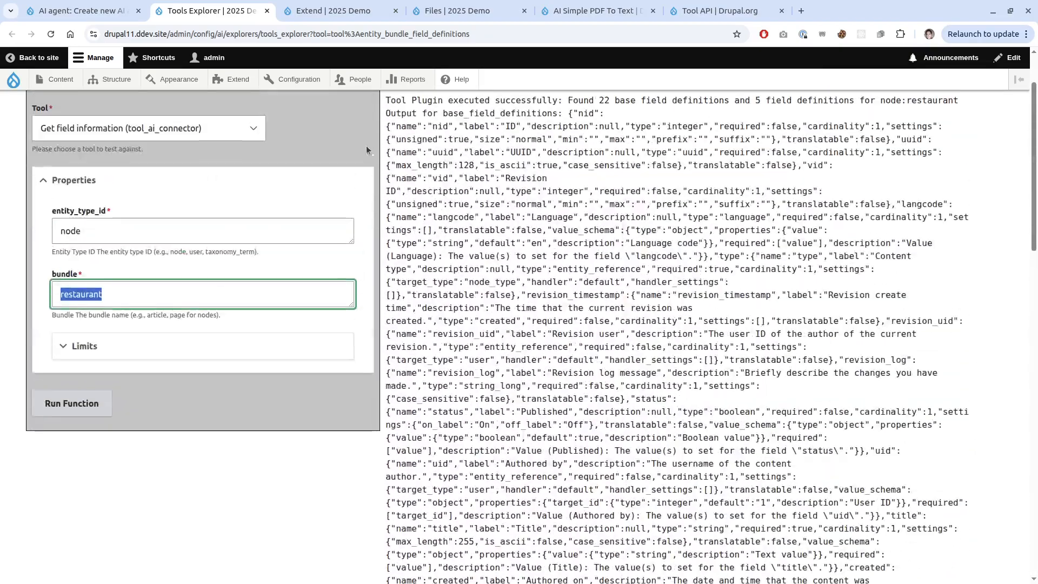
click(99, 4)
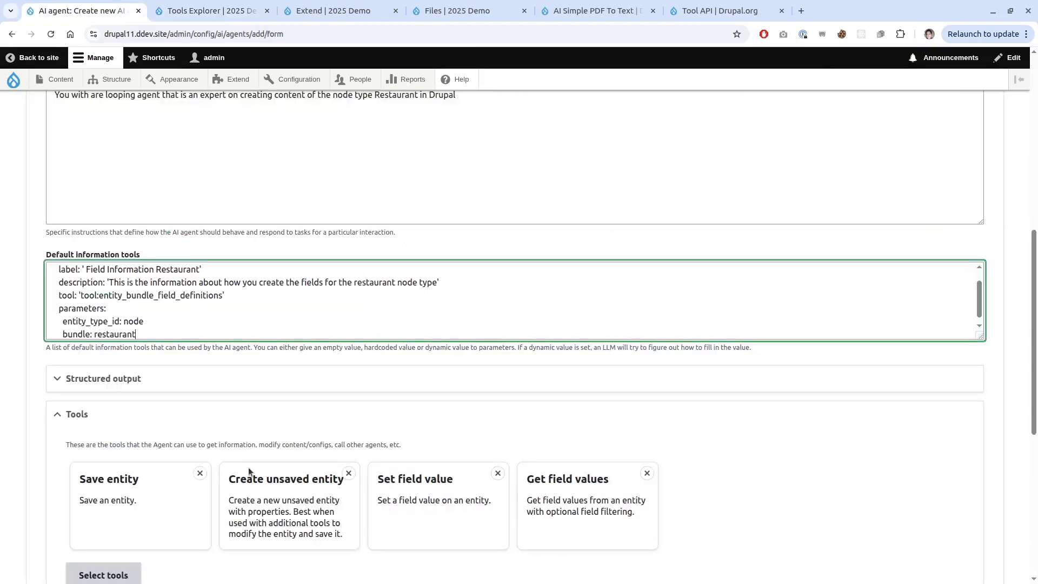
Tick Load entity by ID in the Tools API category and add it as the agent's fifth tool.
scroll(254, 400, down, 2)
scroll(251, 387, up, 2)
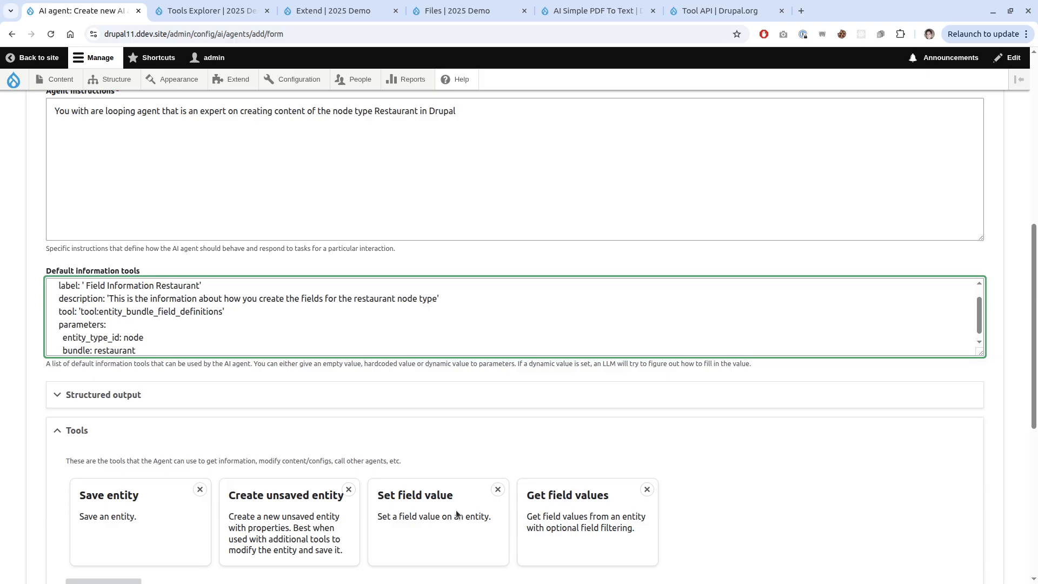
scroll(456, 510, down, 2)
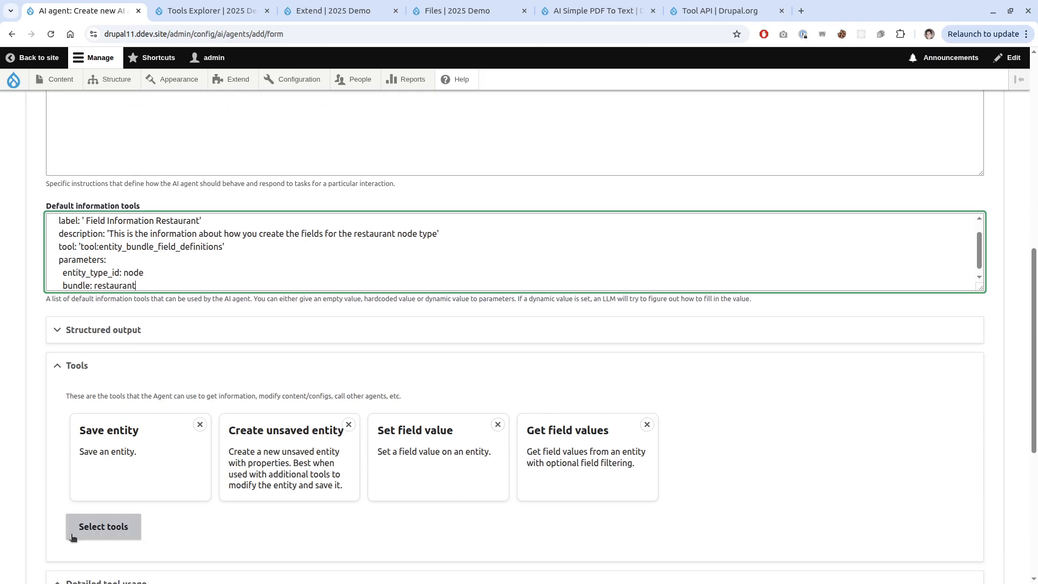
scroll(144, 500, up, 3)
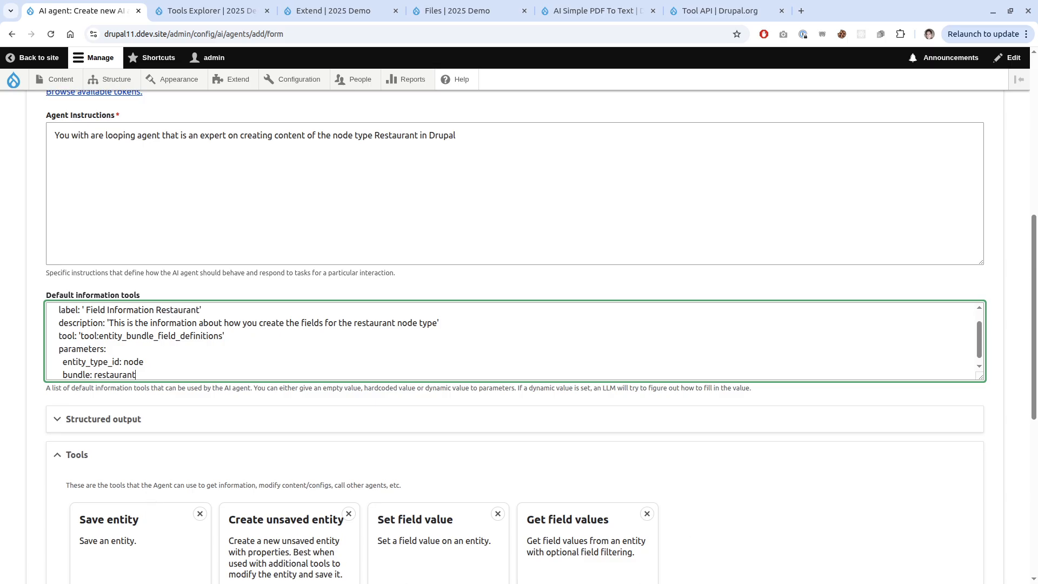
scroll(427, 540, down, 3)
click(103, 534)
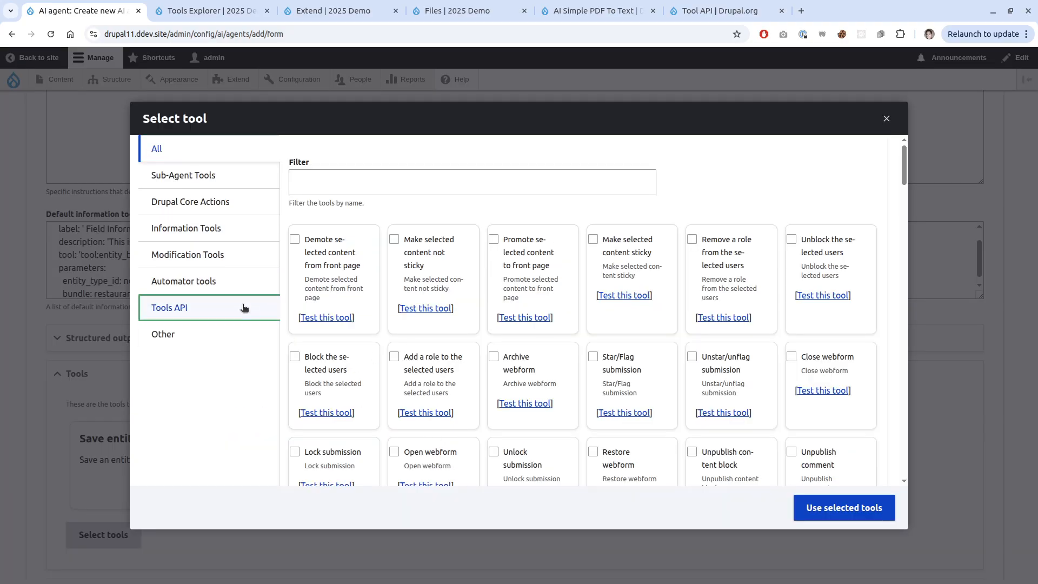
click(244, 308)
scroll(485, 367, down, 1)
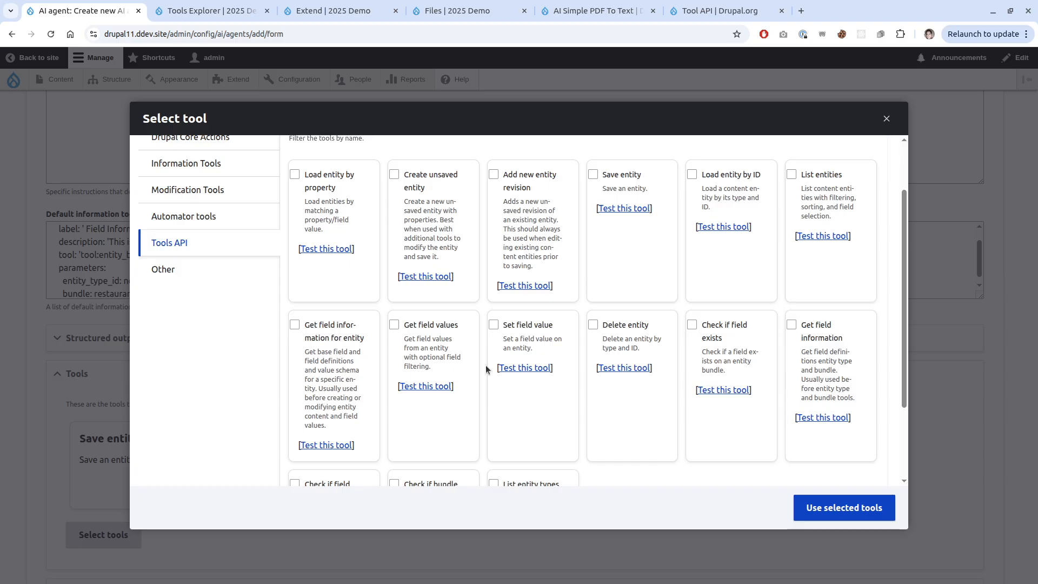
scroll(486, 365, down, 2)
scroll(485, 365, up, 4)
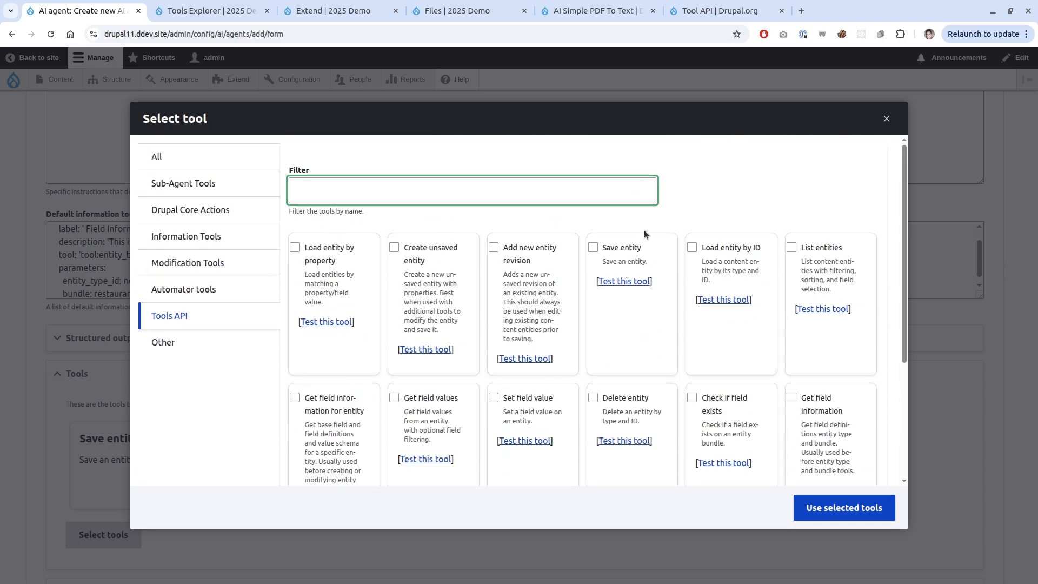
click(692, 247)
click(846, 507)
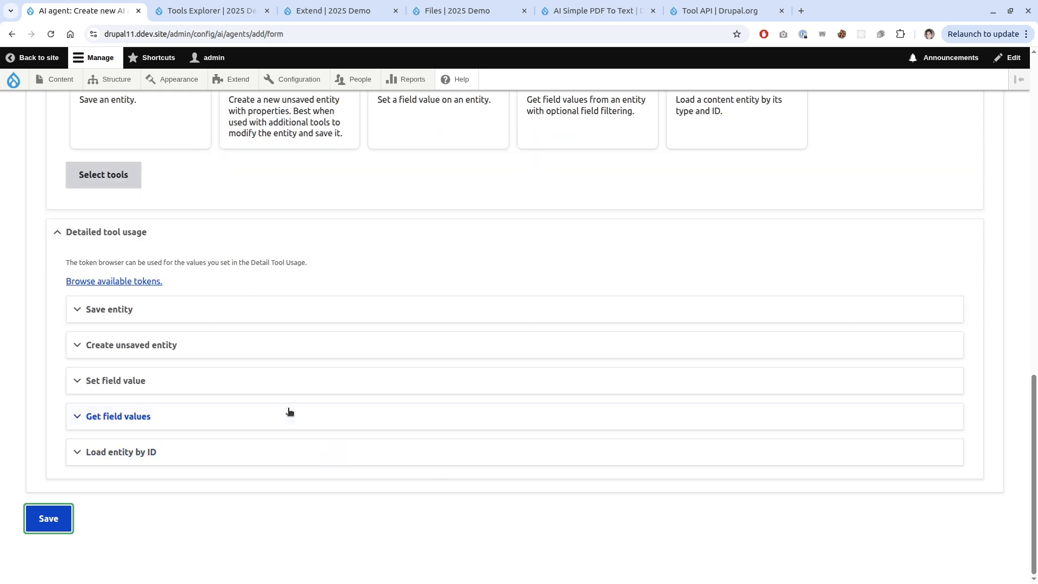
Expand the Save entity tool and its Property setup section.
scroll(276, 359, up, 5)
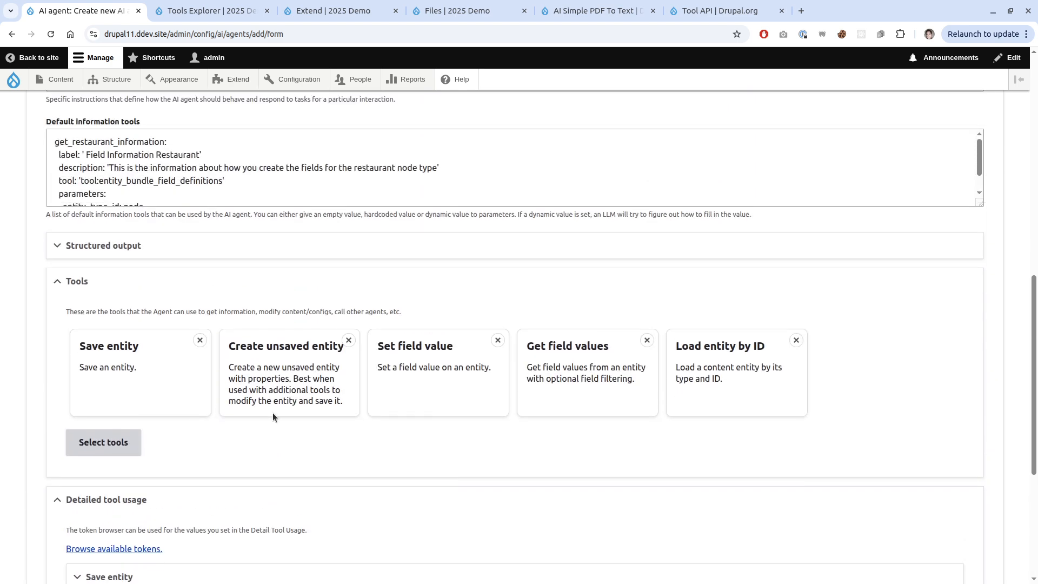
scroll(414, 378, down, 4)
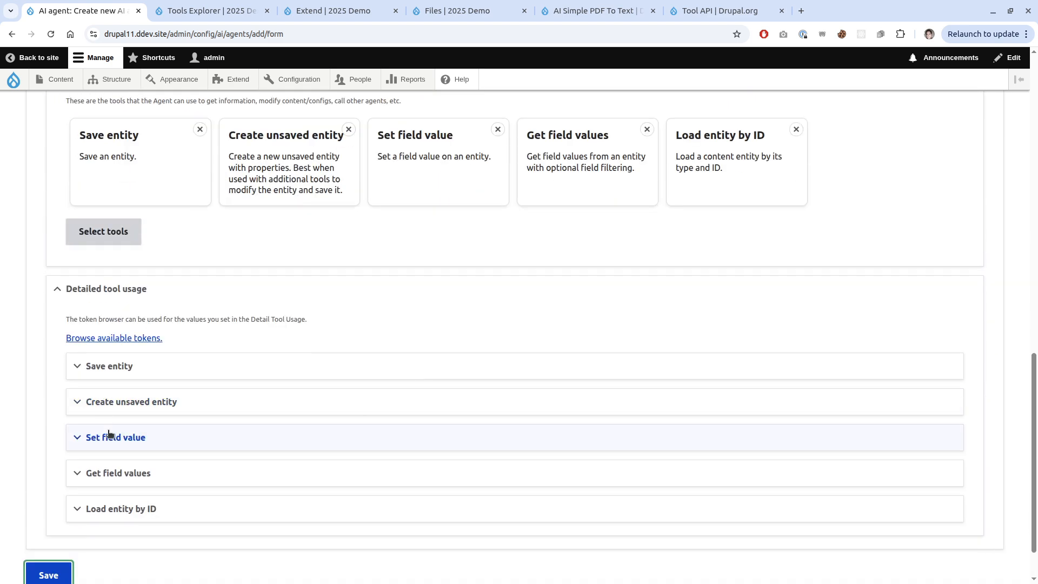
scroll(60, 434, down, 2)
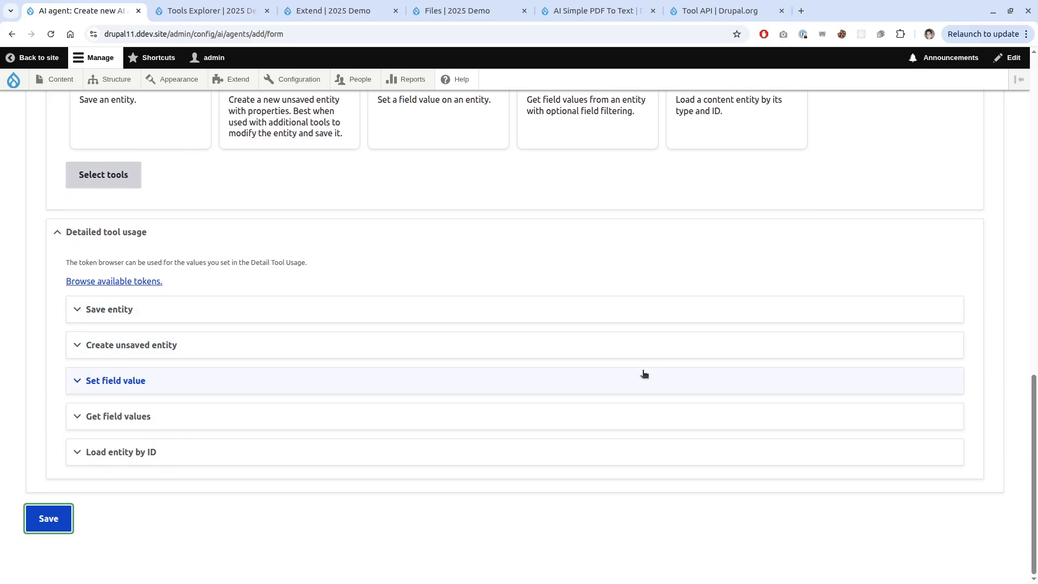
click(89, 309)
scroll(81, 375, down, 1)
scroll(81, 379, down, 6)
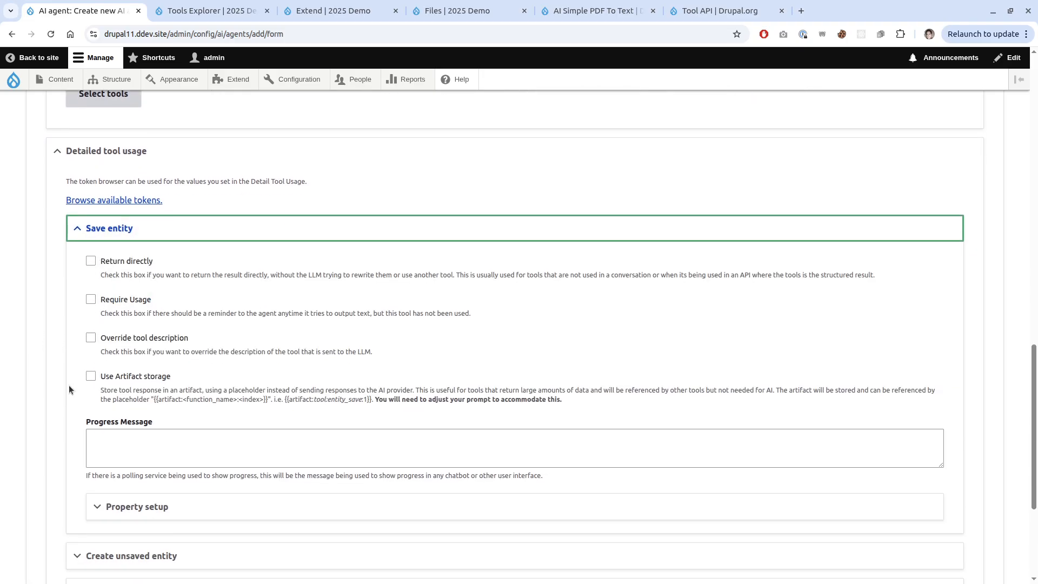
click(97, 410)
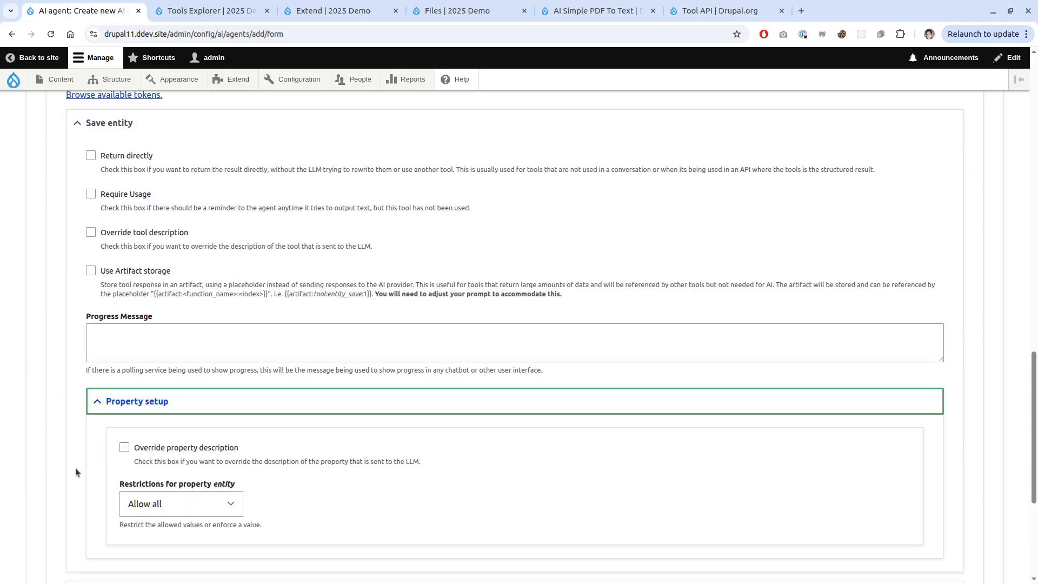
Restrict Save entity's entity property to Force value 'node', then collapse the tool.
scroll(75, 468, down, 2)
scroll(75, 466, up, 3)
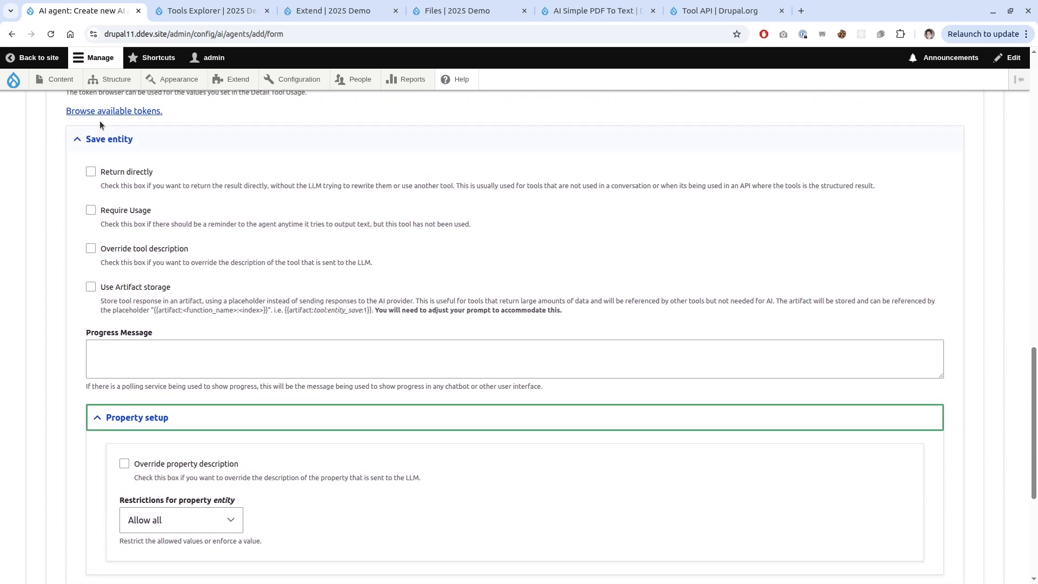
click(199, 524)
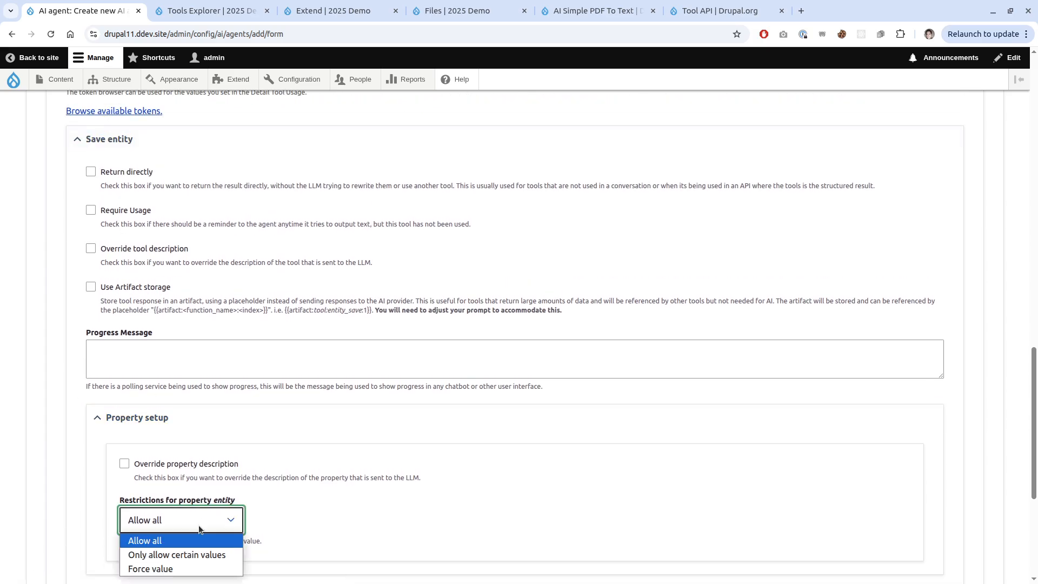
click(179, 569)
scroll(162, 538, down, 1)
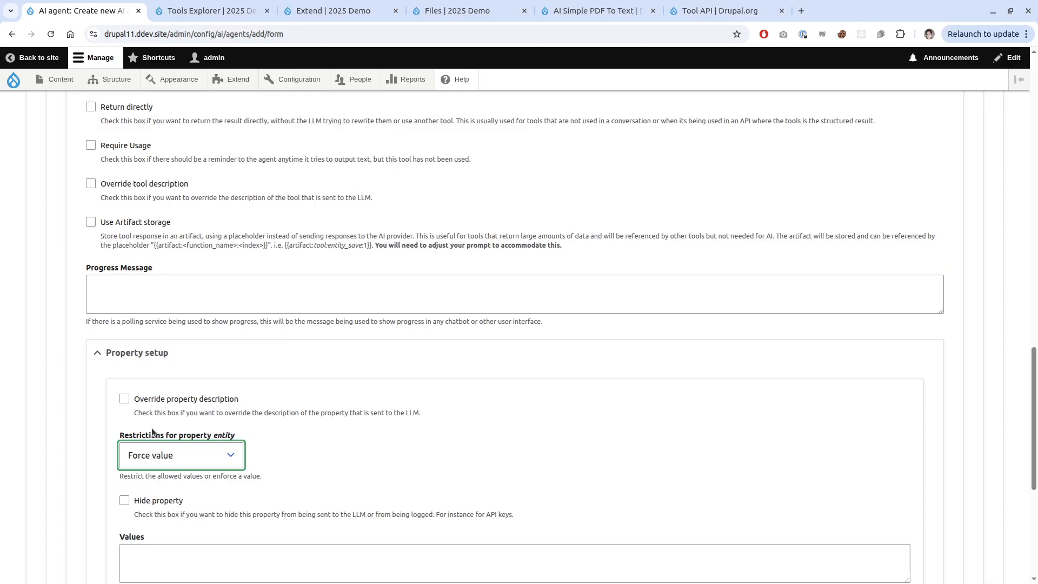
click(137, 481)
scroll(162, 475, down, 2)
click(224, 443)
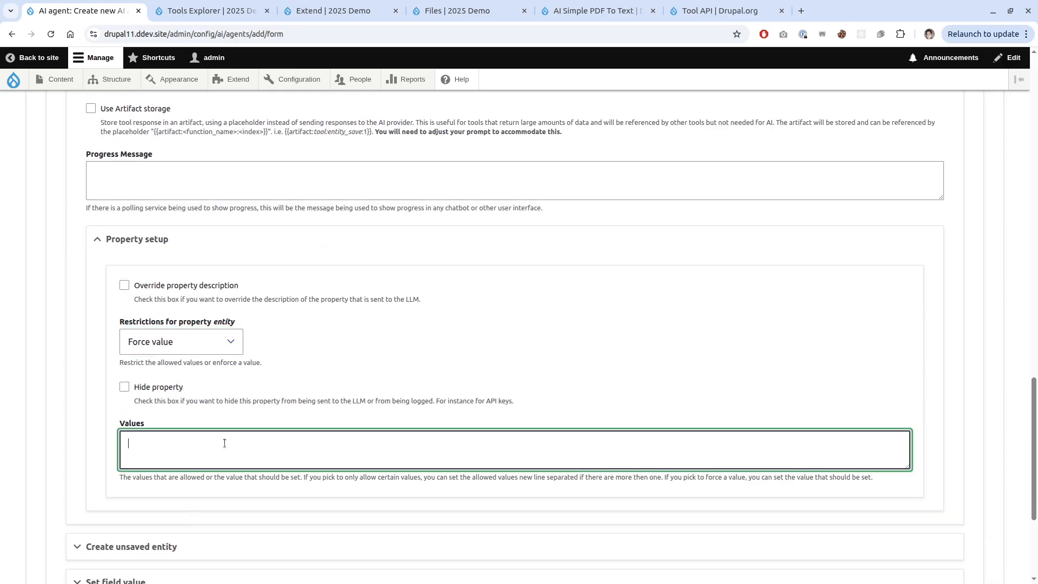
text(node)
scroll(225, 442, up, 5)
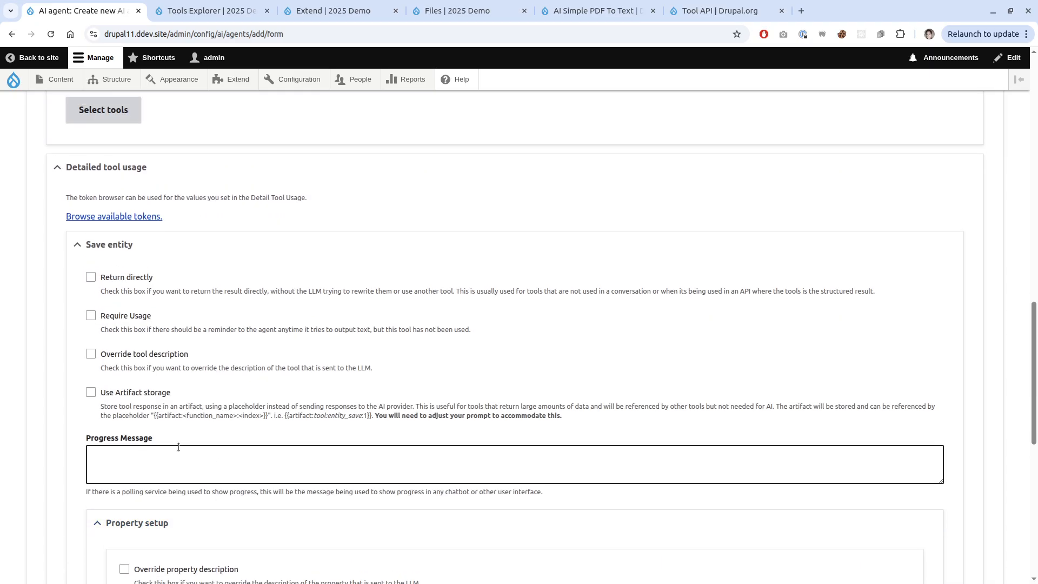
scroll(186, 440, down, 1)
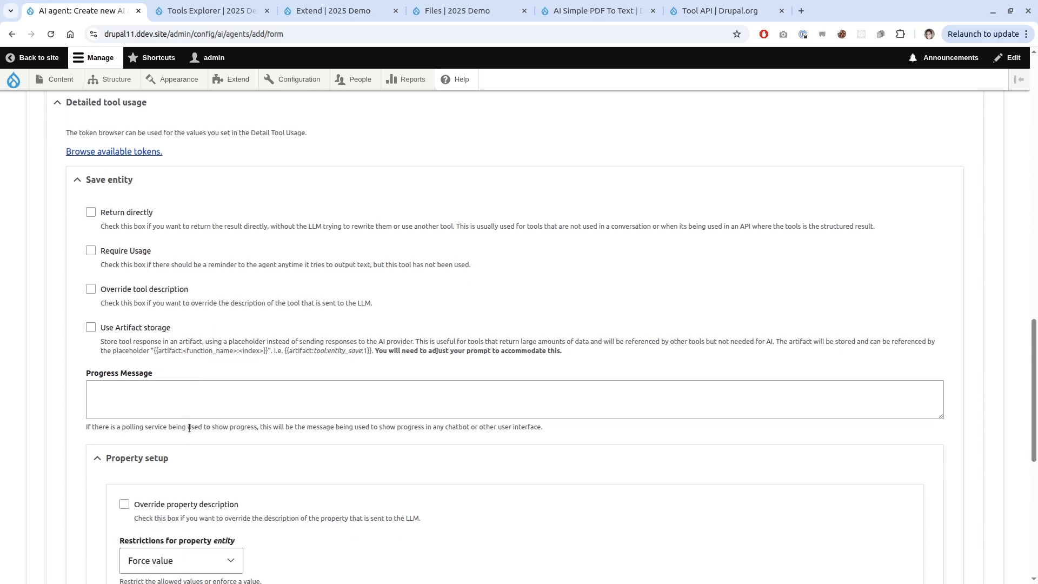
scroll(191, 428, down, 2)
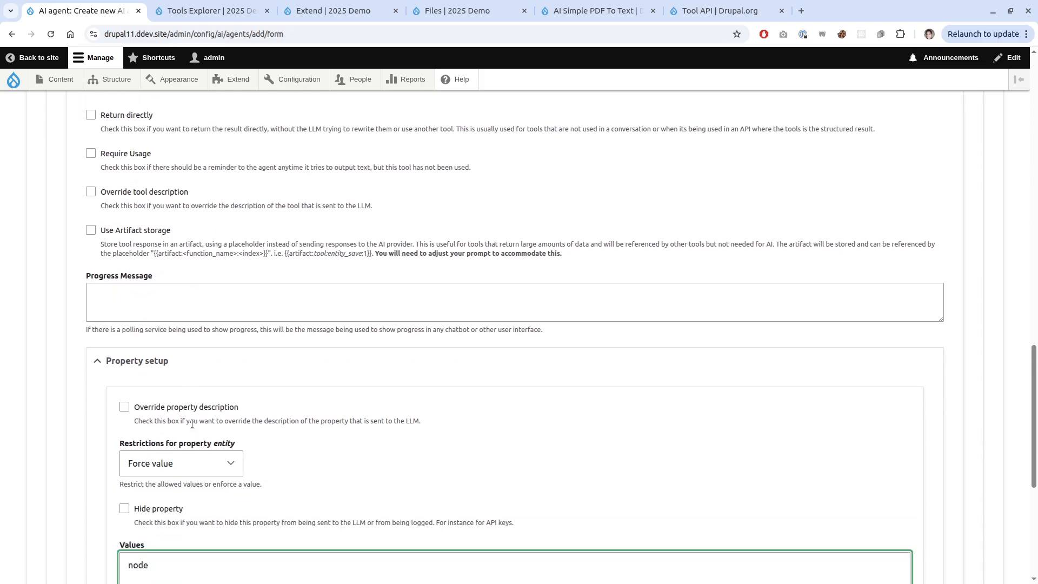
scroll(201, 417, down, 1)
scroll(151, 244, up, 3)
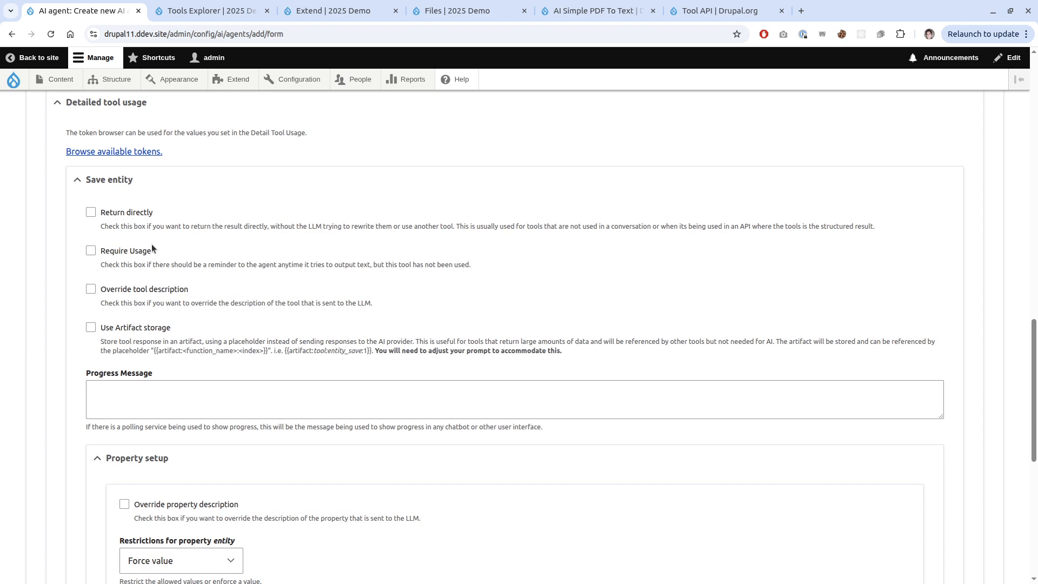
click(135, 184)
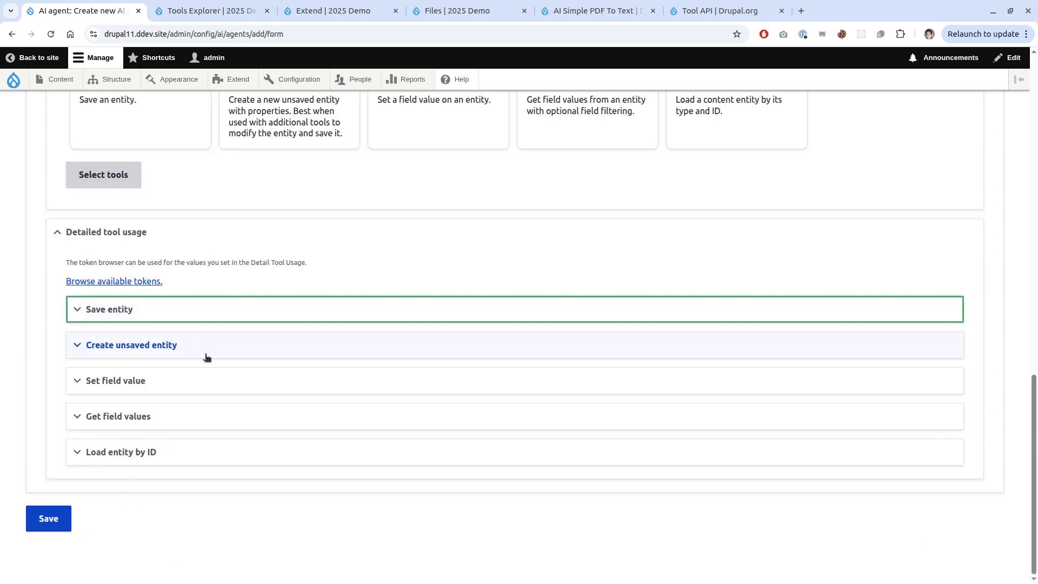
Open the Property setup of the Load entity by ID tool.
click(148, 450)
scroll(145, 451, down, 4)
scroll(146, 443, down, 2)
click(151, 433)
scroll(176, 477, down, 2)
Set entity_type_id's restriction to Force value with the value 'node'.
click(178, 444)
click(172, 488)
scroll(180, 472, down, 2)
click(203, 418)
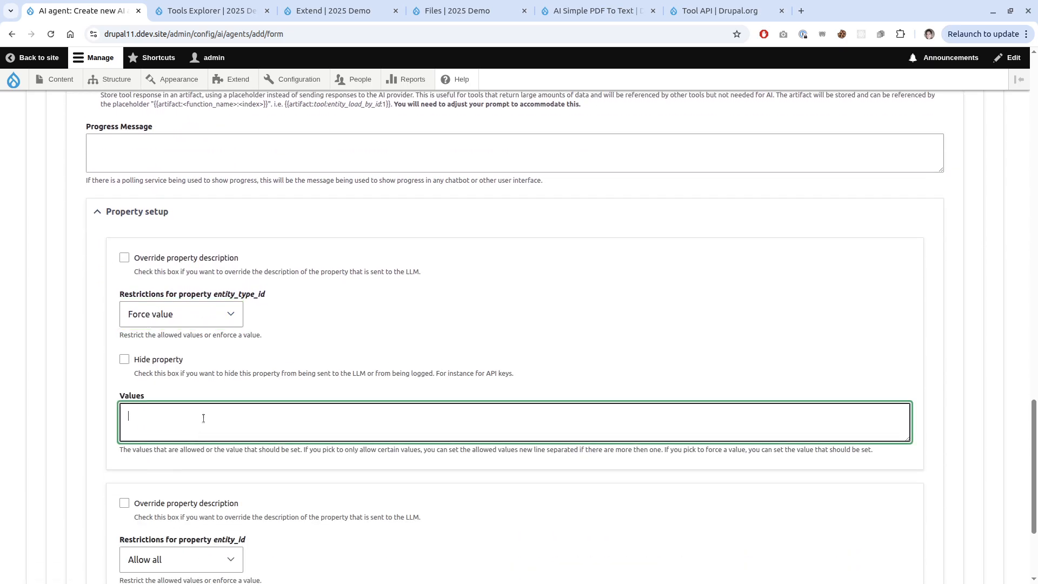
text(node)
scroll(203, 406, down, 2)
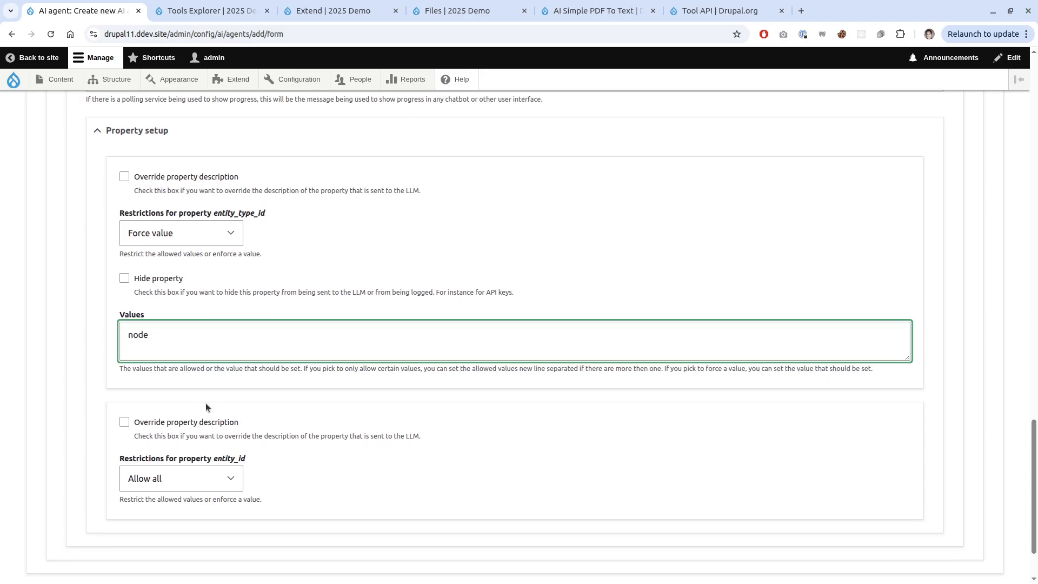
scroll(215, 392, up, 1)
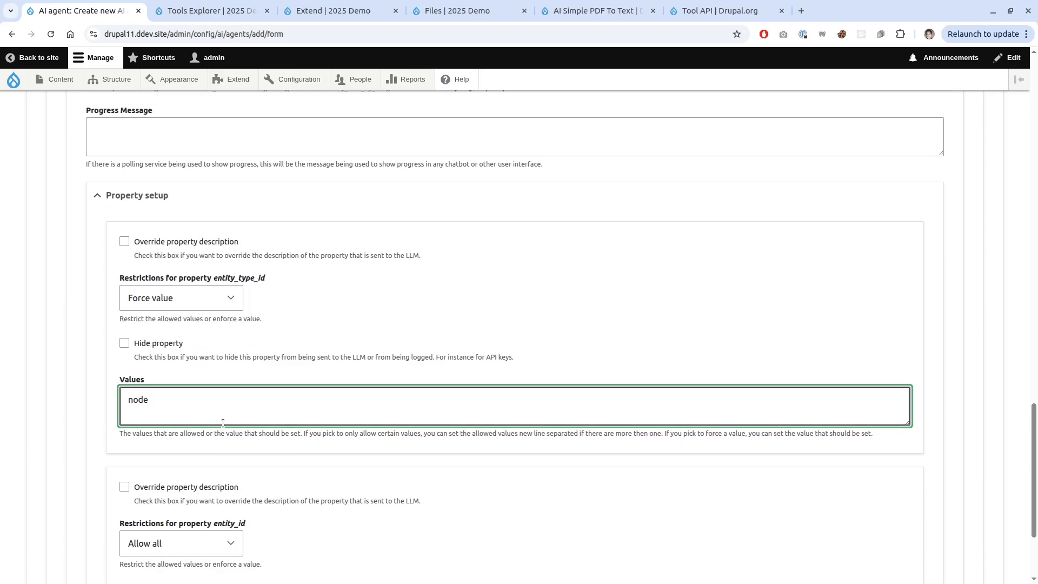
scroll(205, 535, up, 3)
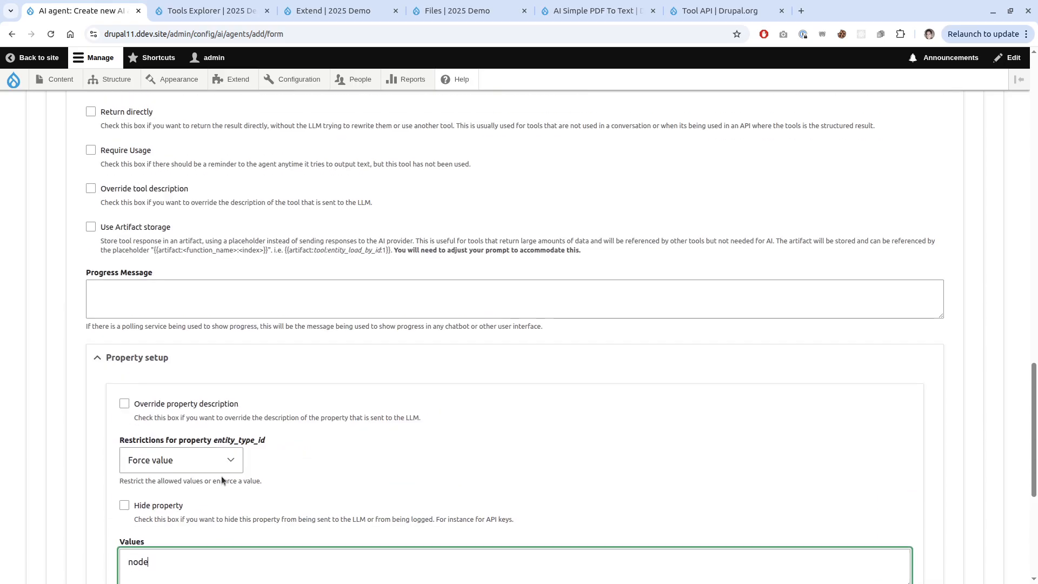
scroll(219, 419, up, 4)
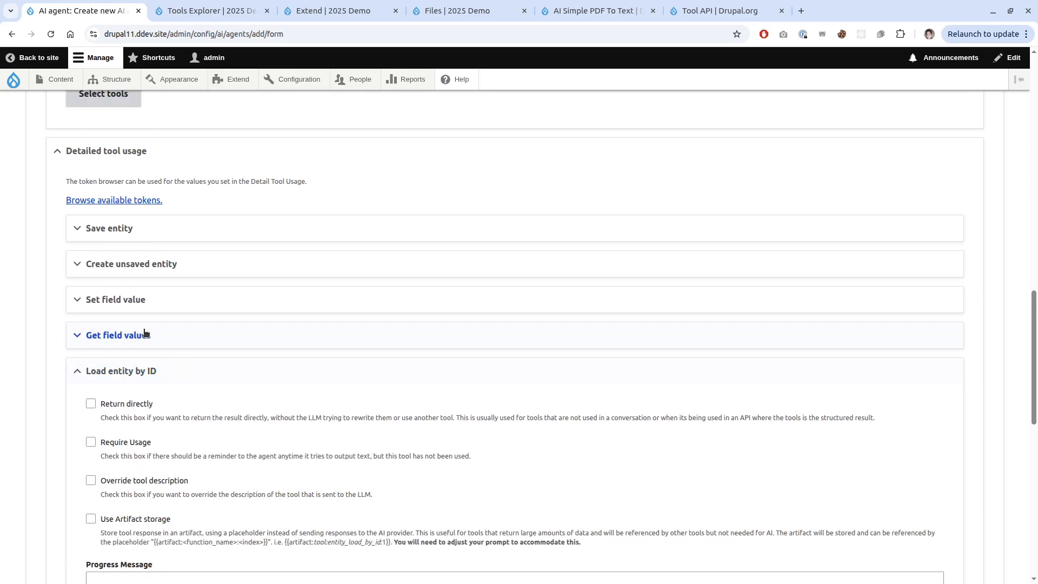
Under Get field values > Property setup, force the entity property to 'node'.
click(144, 336)
scroll(142, 335, down, 6)
click(135, 241)
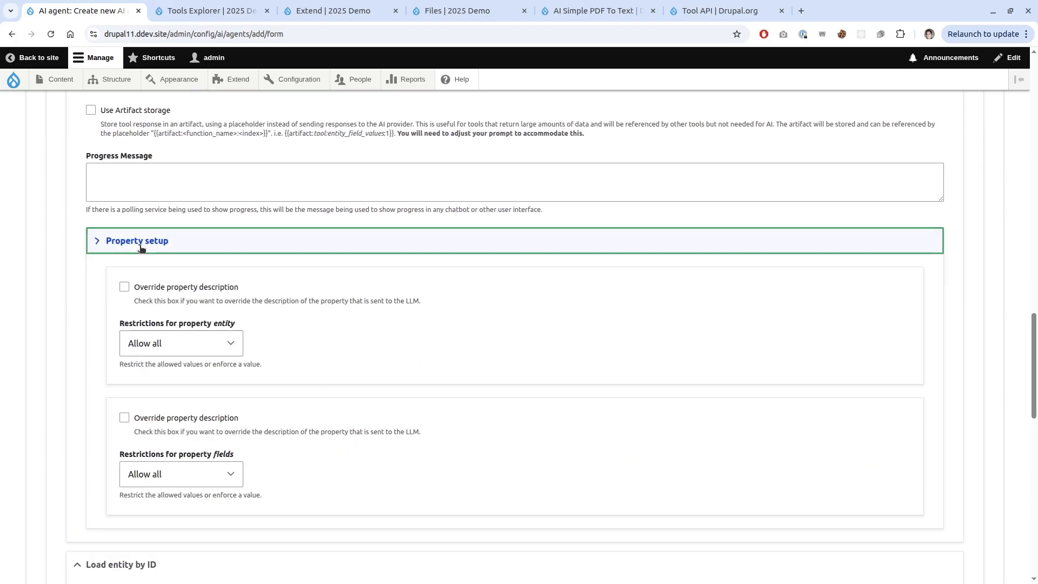
click(221, 343)
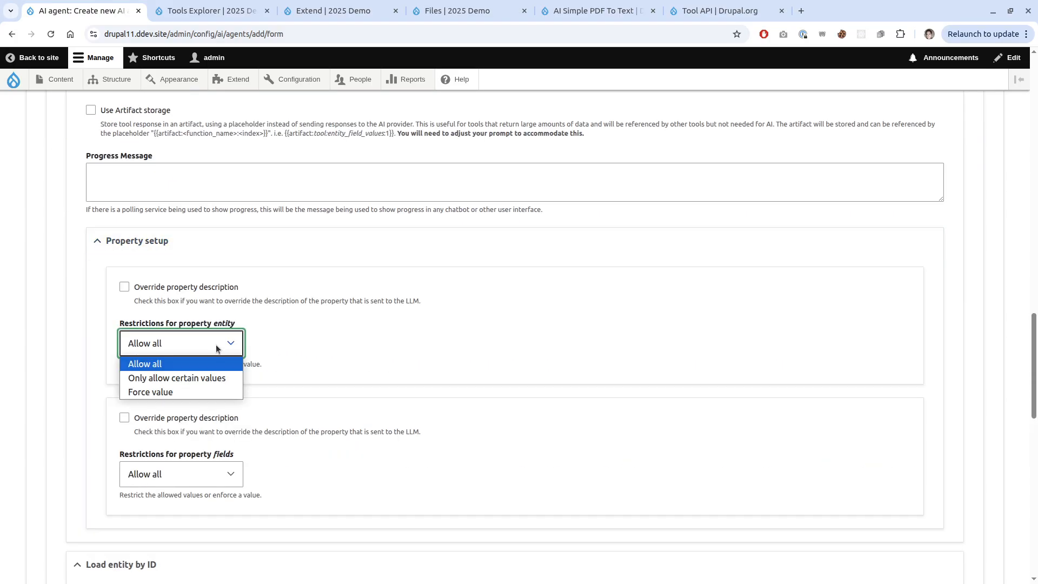
click(189, 391)
click(175, 455)
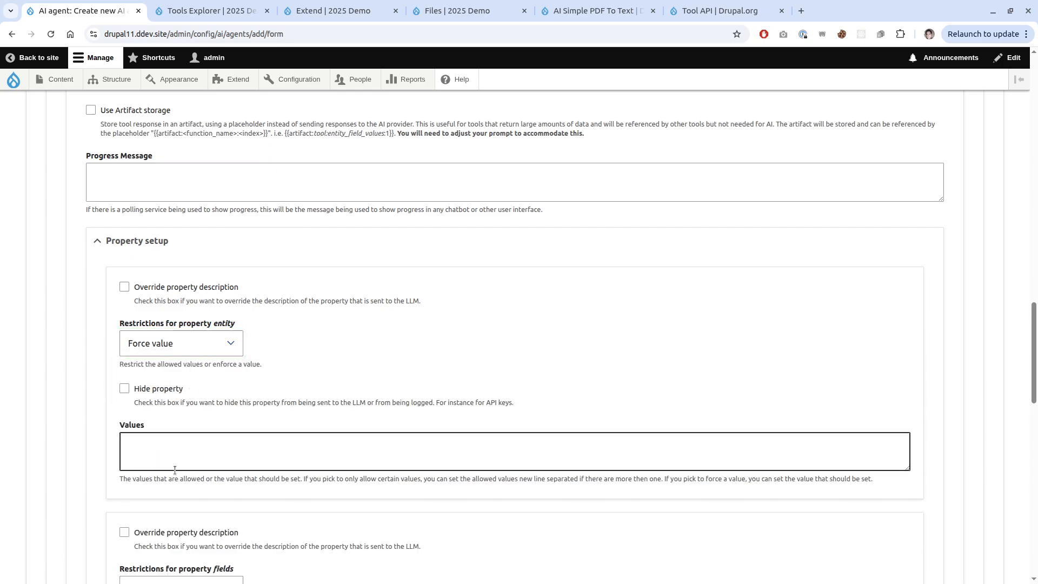
text(node)
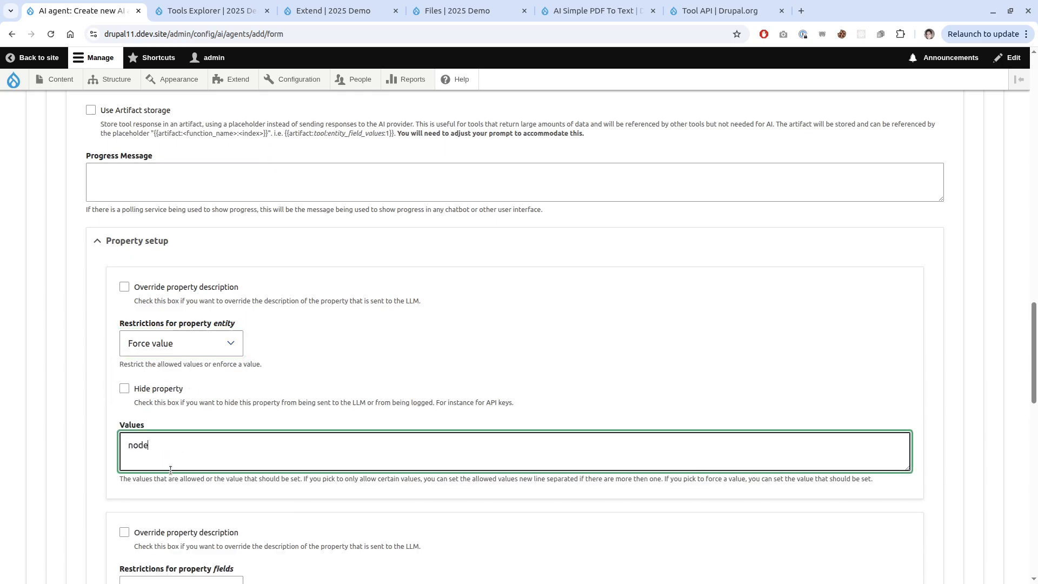
scroll(170, 470, down, 1)
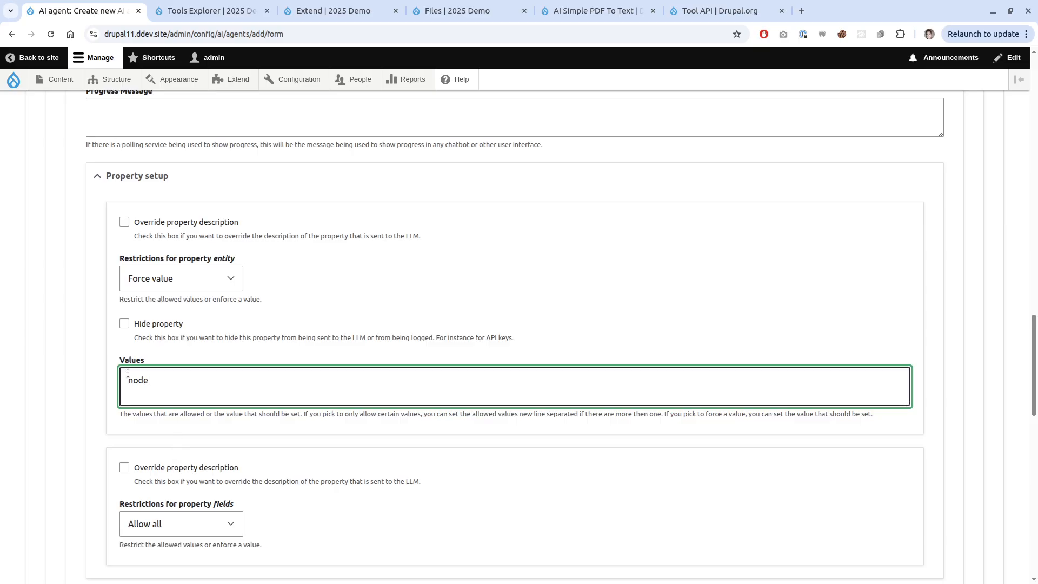
scroll(169, 431, up, 3)
scroll(79, 430, up, 3)
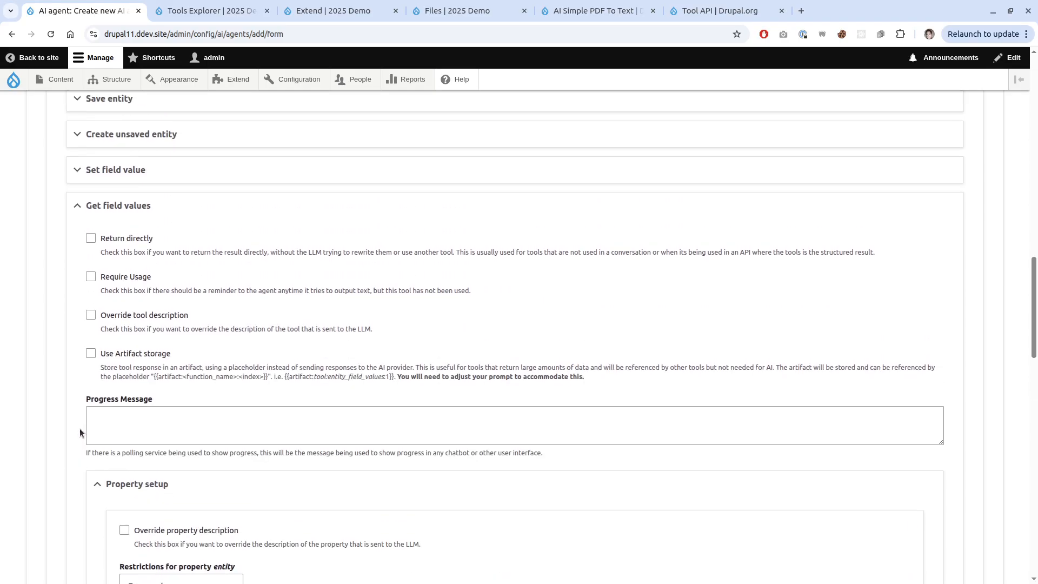
Open the Property setup of the Set field value tool.
scroll(80, 428, down, 8)
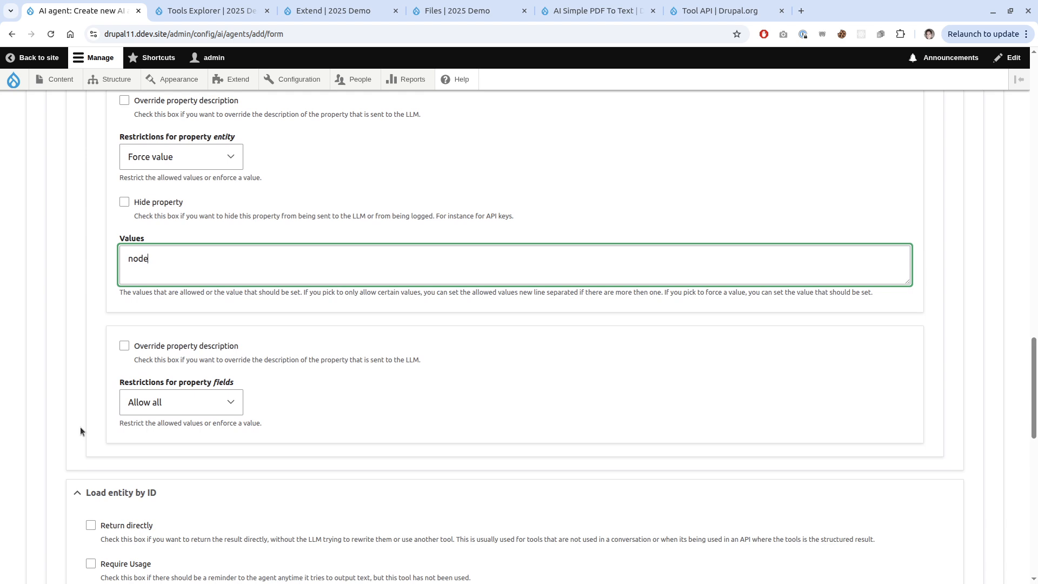
scroll(80, 431, up, 6)
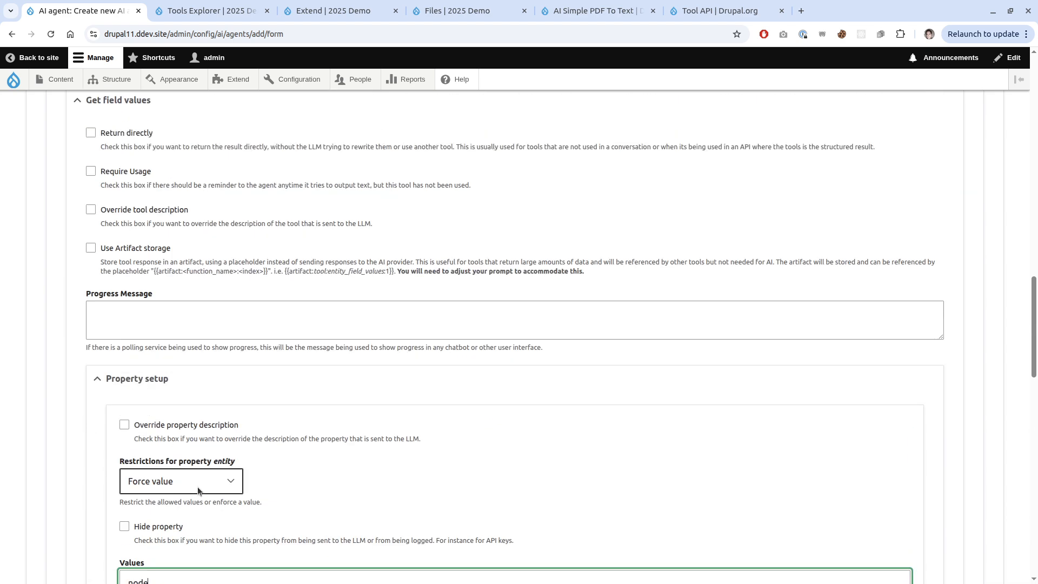
scroll(86, 411, up, 2)
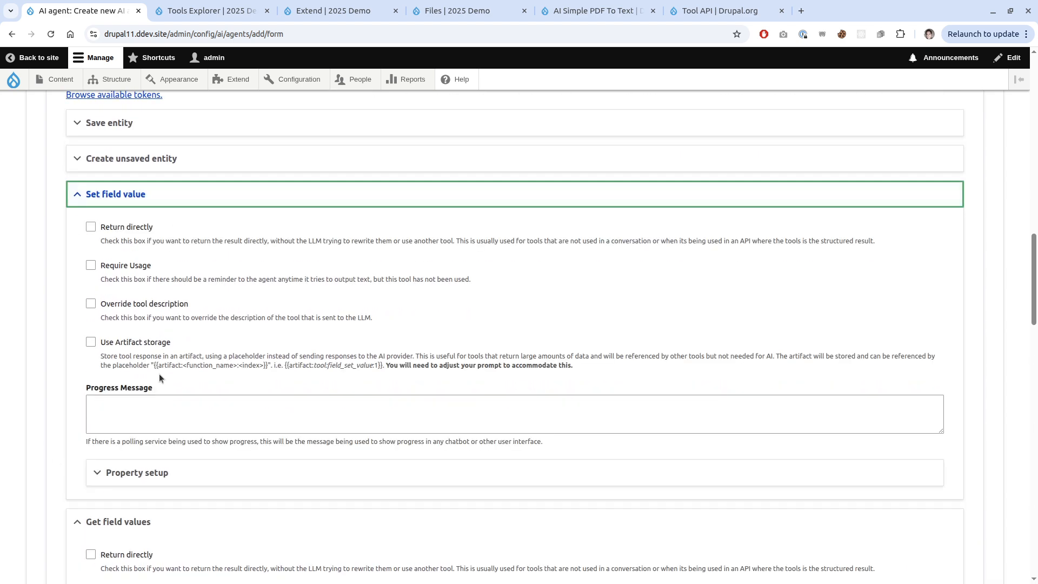
click(162, 414)
click(162, 478)
scroll(217, 496, down, 3)
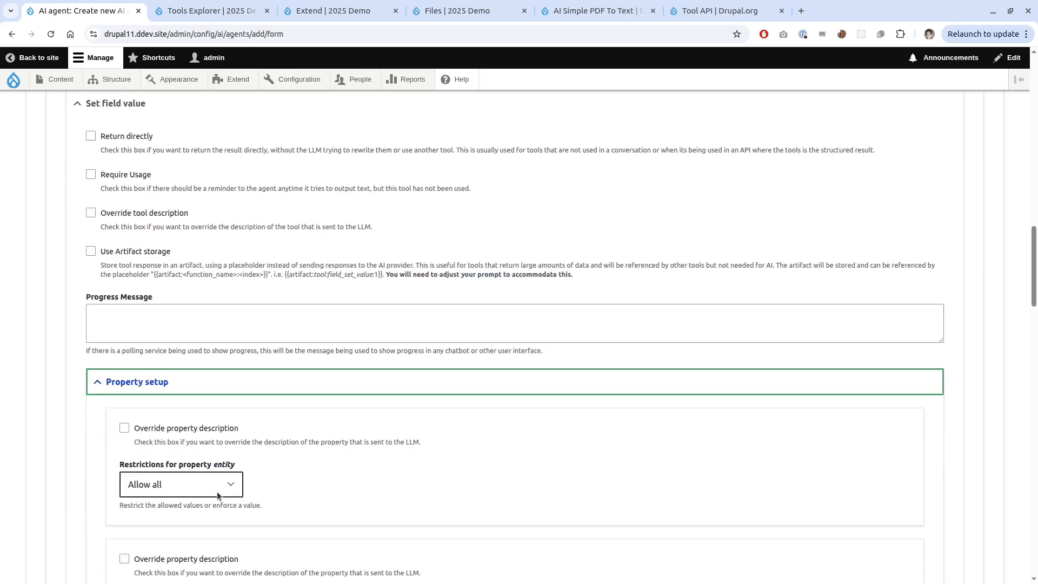
Set the entity property's restriction to Force value with the value 'node'.
click(197, 380)
click(192, 429)
click(175, 487)
text(node)
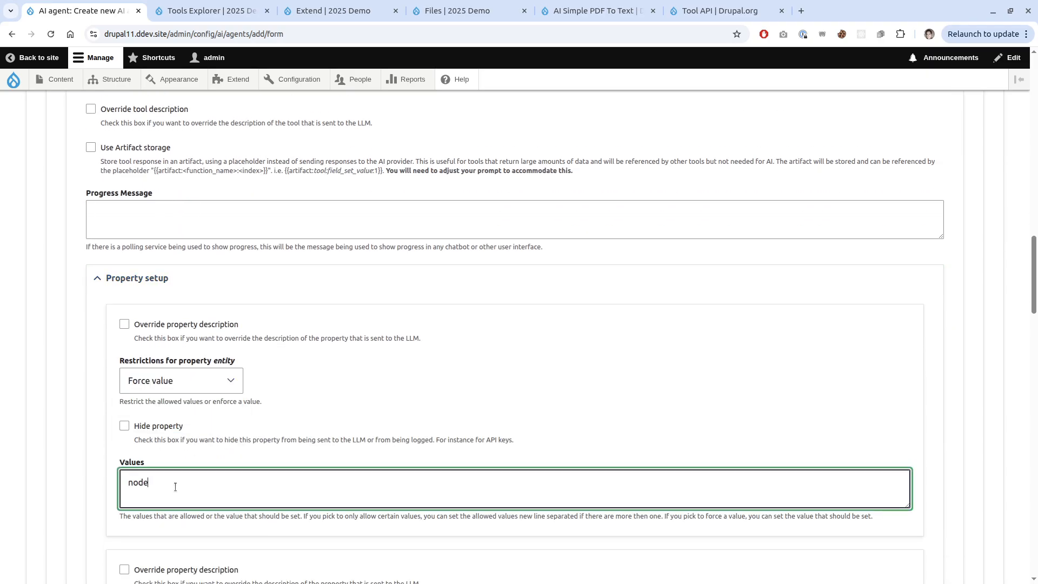
scroll(233, 296, up, 3)
scroll(226, 340, up, 2)
scroll(210, 310, down, 8)
scroll(192, 336, up, 4)
scroll(191, 298, up, 3)
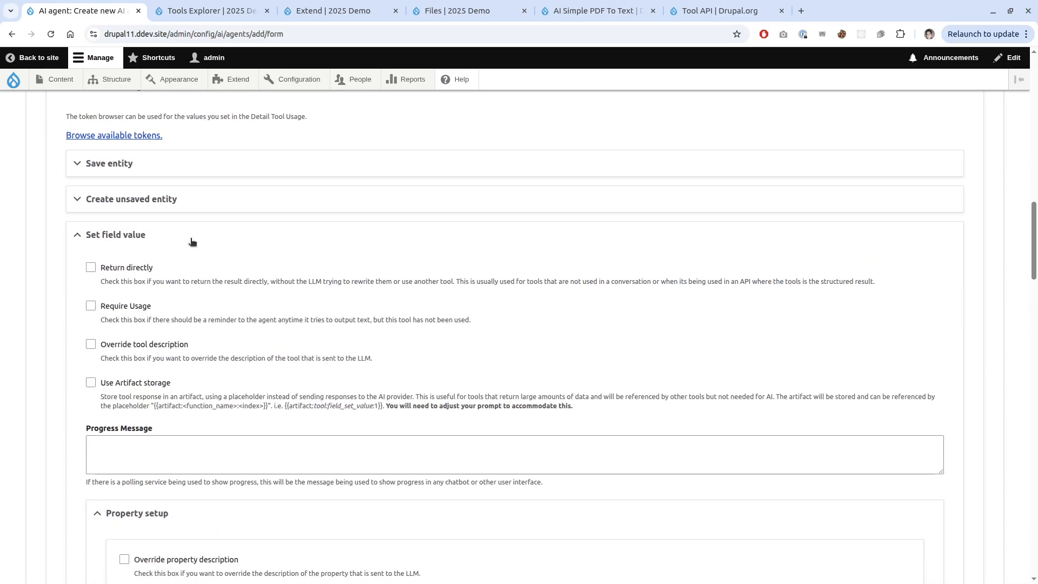
In Create unsaved entity's Property setup, force entity_type_id to 'node'.
click(192, 199)
scroll(190, 310, down, 2)
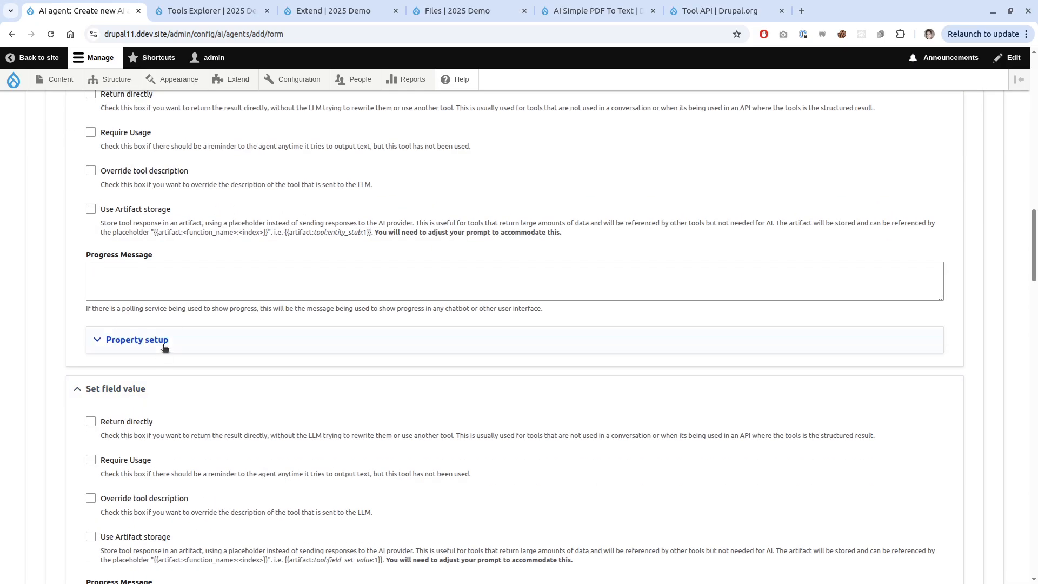
click(161, 341)
scroll(184, 351, down, 3)
click(202, 296)
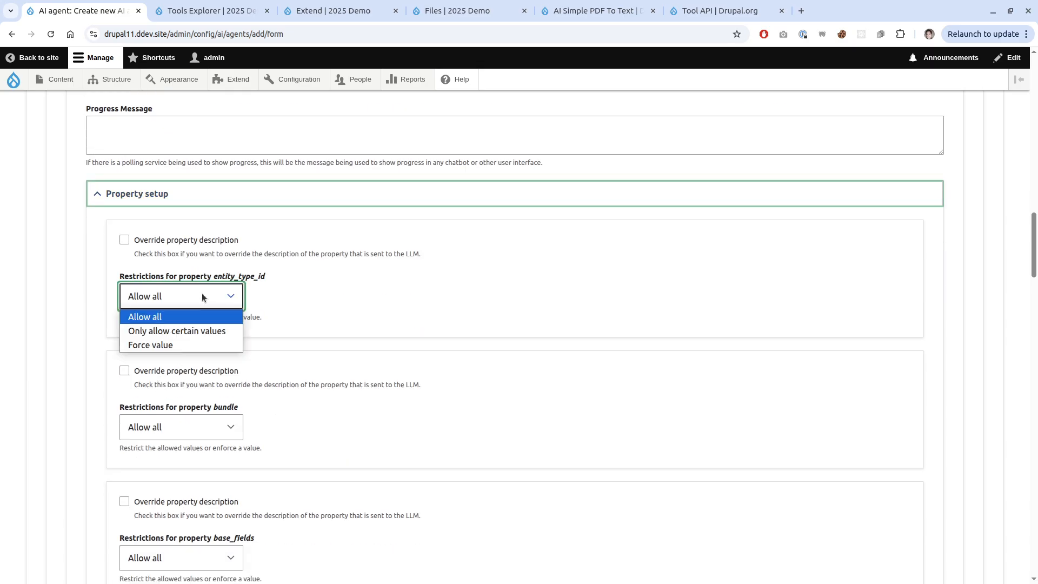
click(200, 344)
click(203, 412)
text(node)
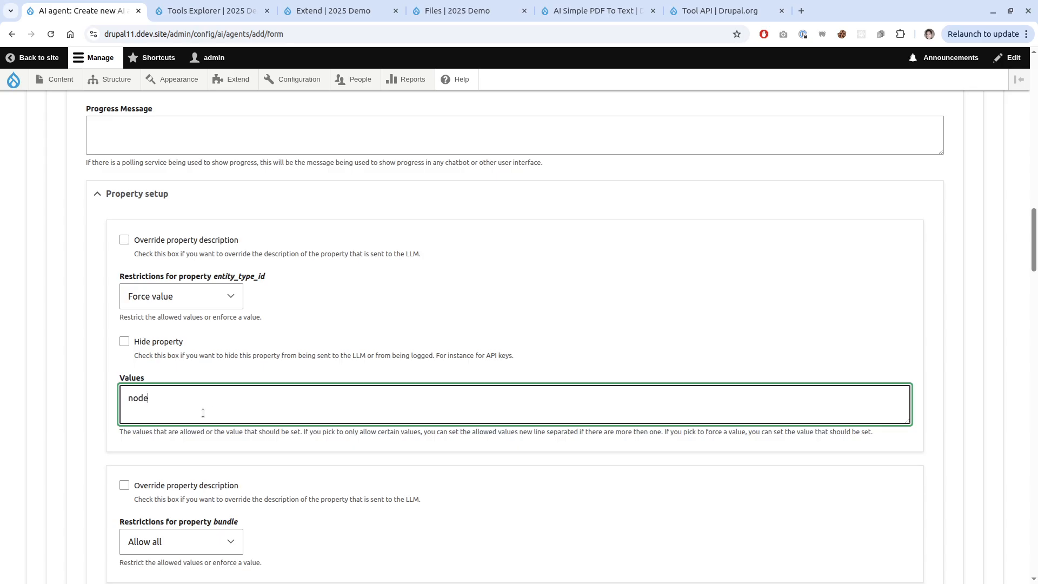
scroll(205, 406, down, 3)
Force the bundle property to 'restaurant', correcting a mistyped 'node'.
click(210, 403)
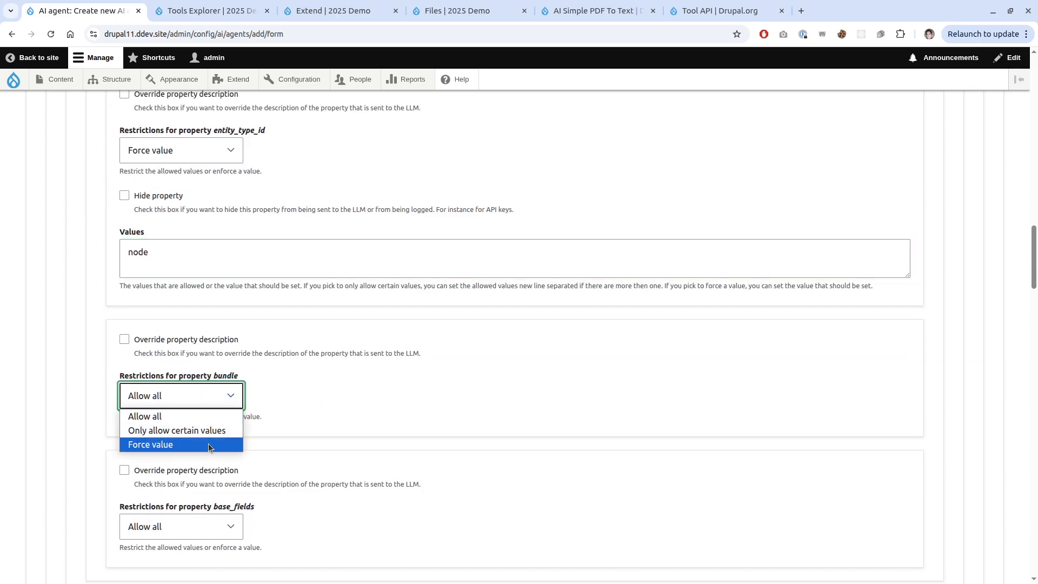
click(209, 444)
click(201, 497)
text(node)
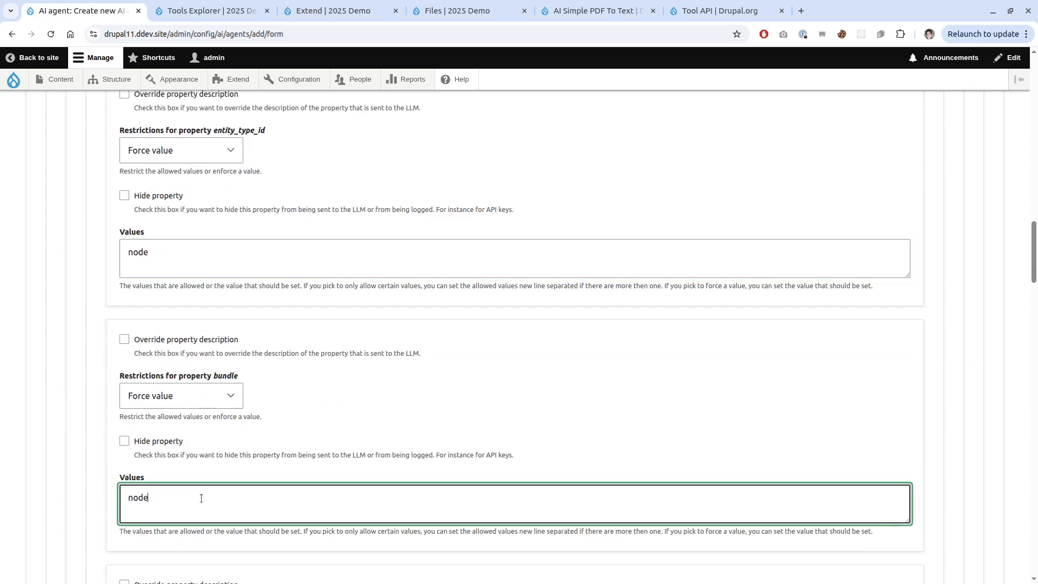
key(BackSpace)
key(BackSpace)
text(restaurant)
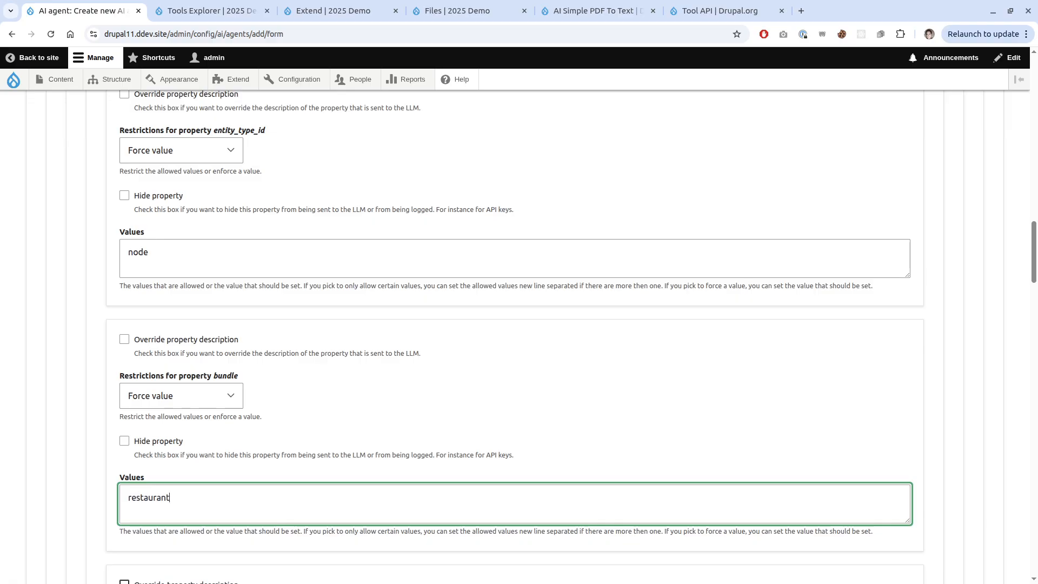
scroll(463, 433, down, 5)
scroll(463, 430, down, 5)
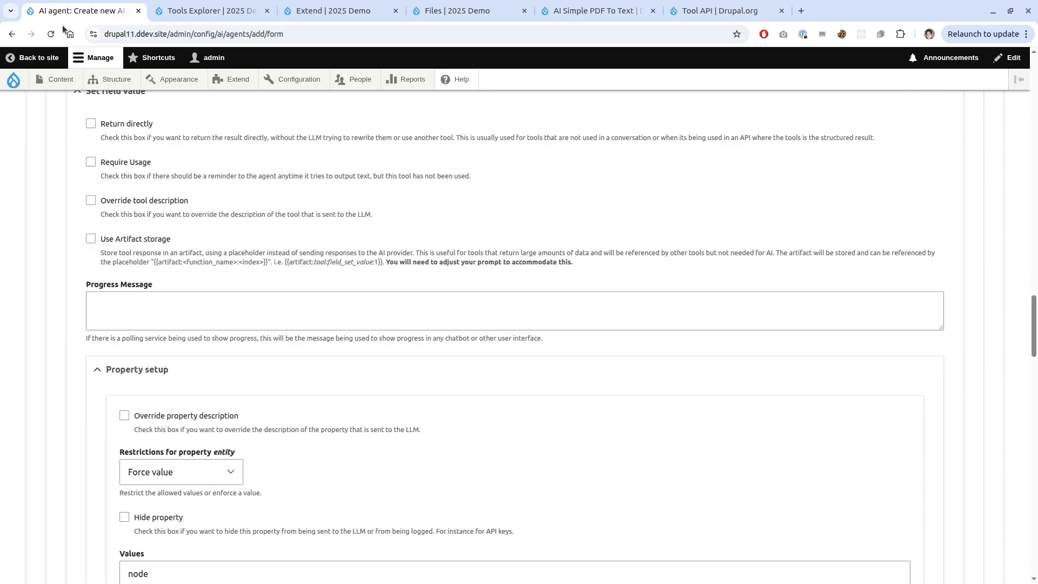
scroll(167, 368, down, 6)
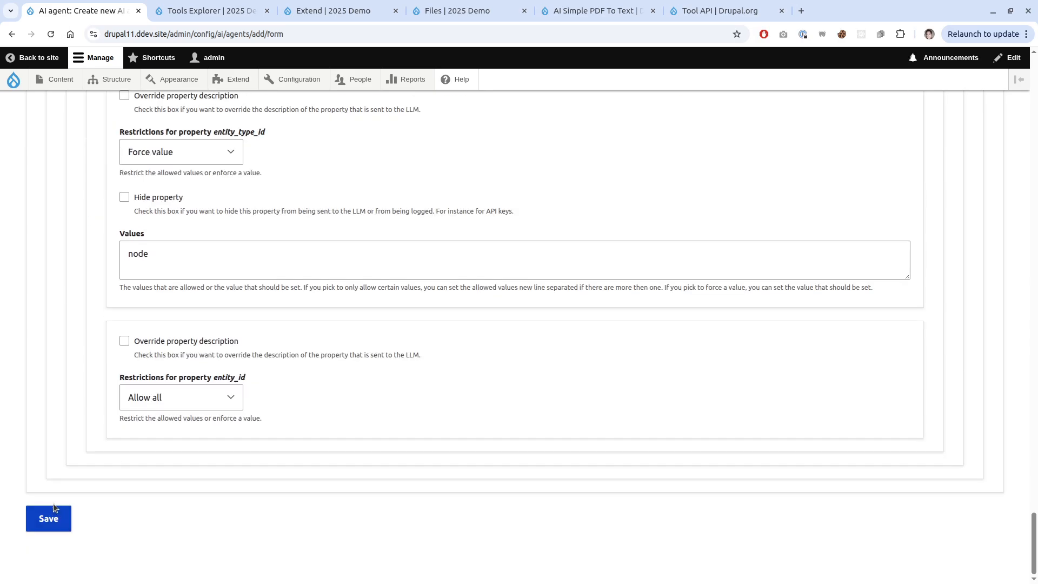
Save the new Restaurant Creator Agent and return to the AI agents list.
click(52, 514)
scroll(403, 458, down, 5)
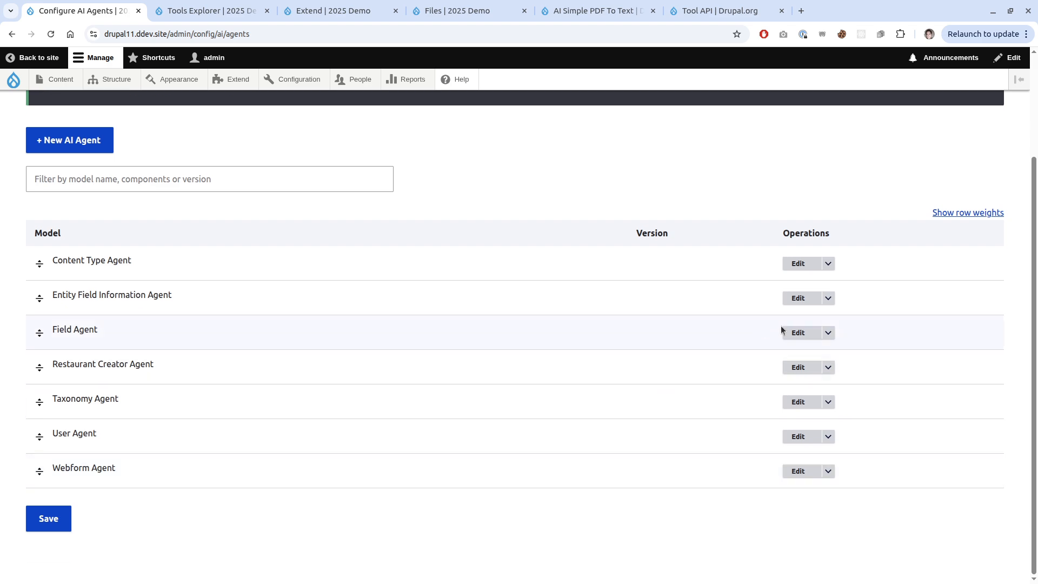
click(792, 364)
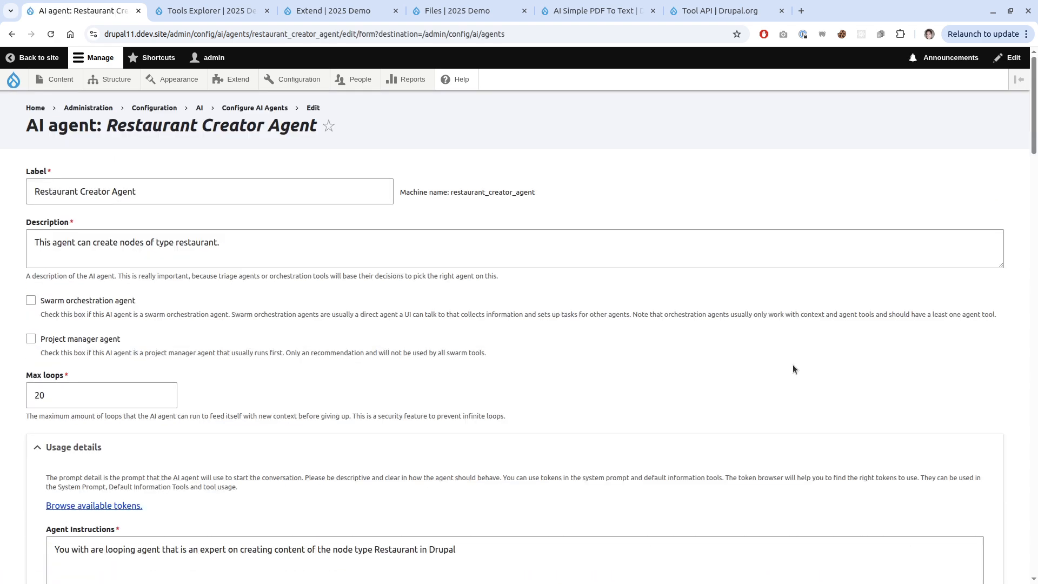
key(alt+Left)
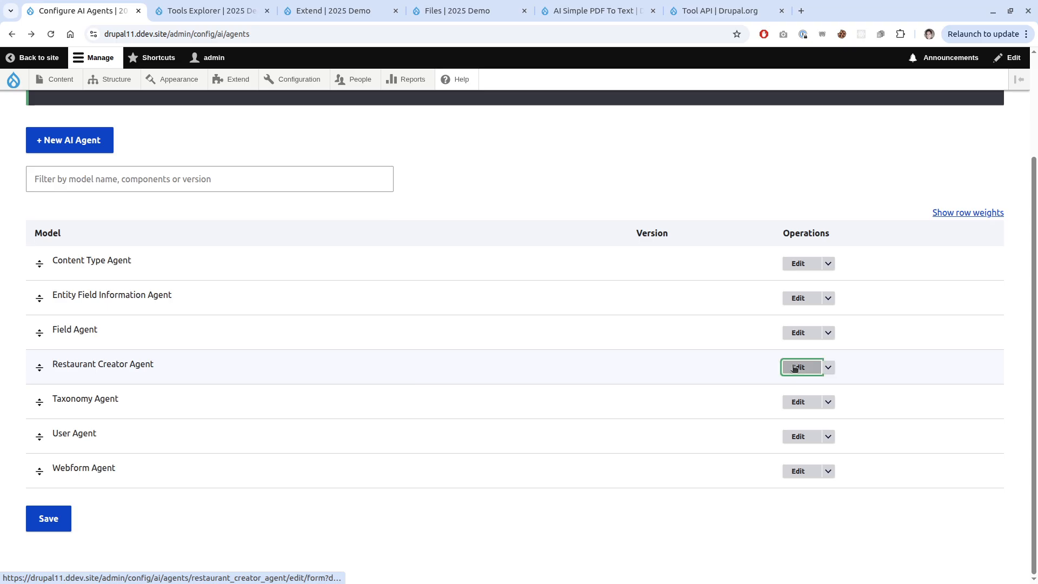
Reopen the Restaurant Creator Agent's settings and review its tool picker.
click(794, 367)
scroll(422, 394, down, 10)
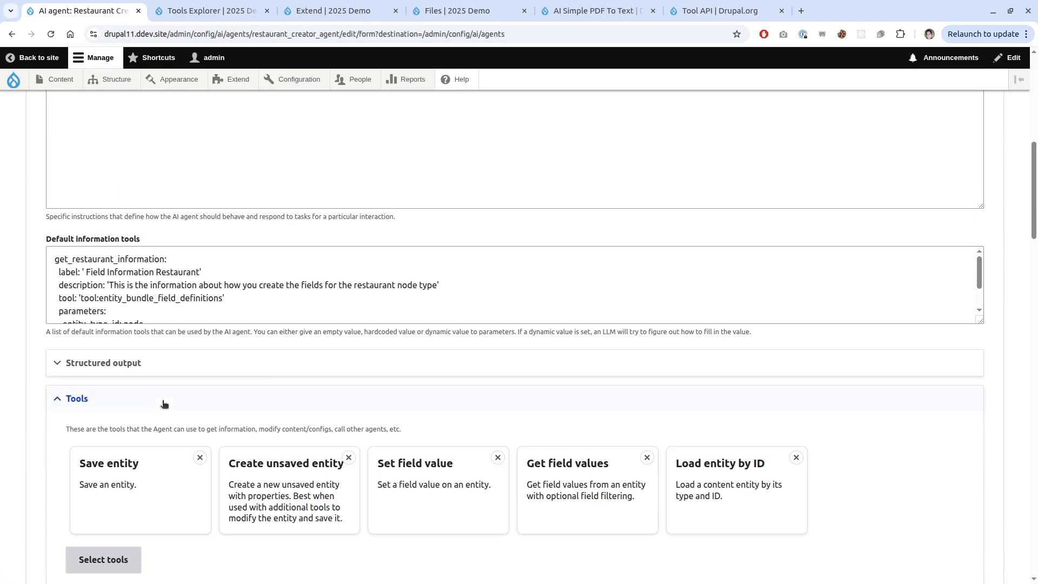
scroll(165, 405, down, 3)
click(122, 413)
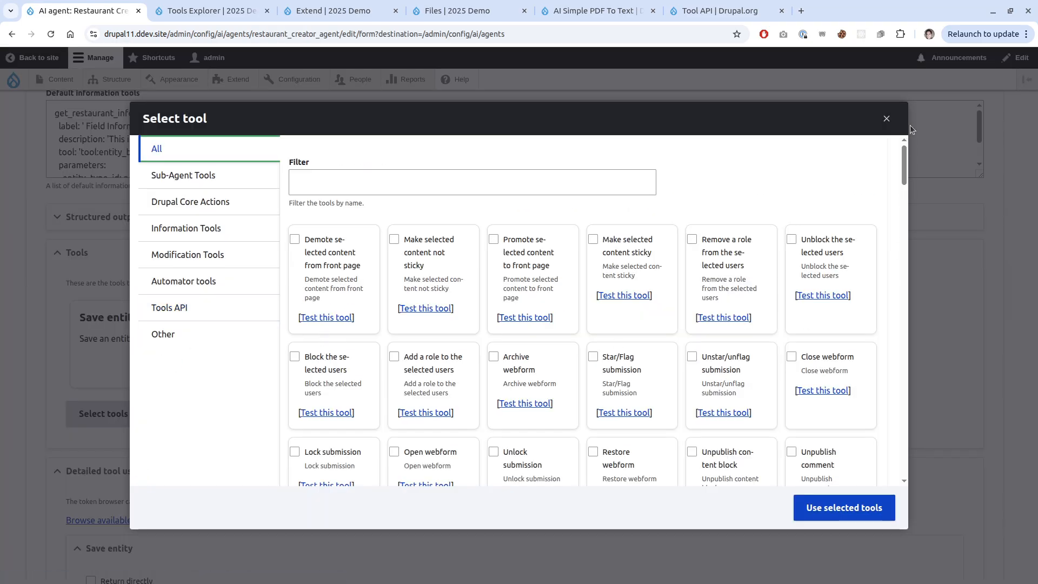
key(Escape)
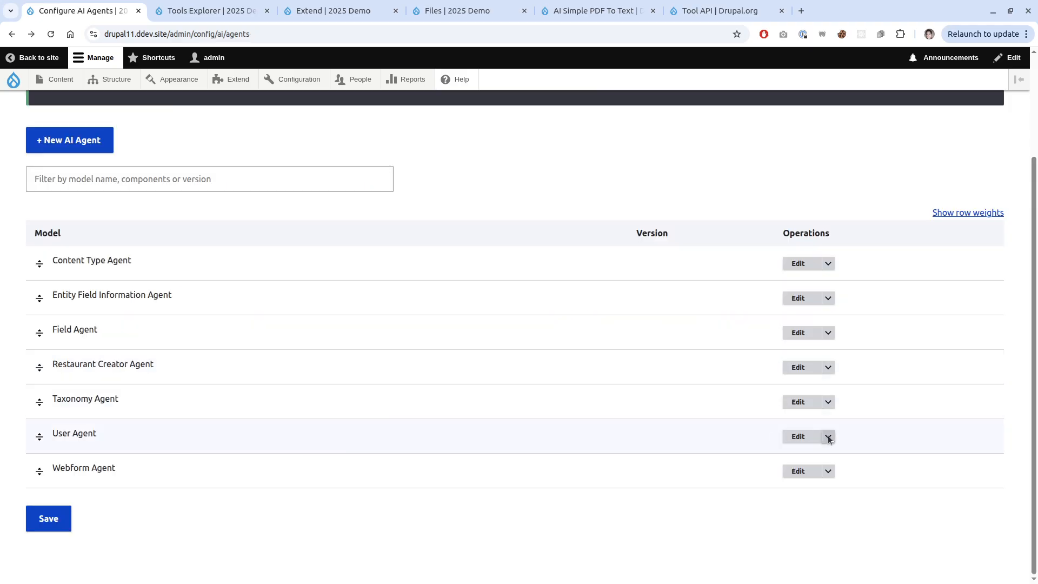
In the agent explorer, run a prompt to create restaurant 'Hello' with description 'Cool'.
click(828, 367)
click(804, 381)
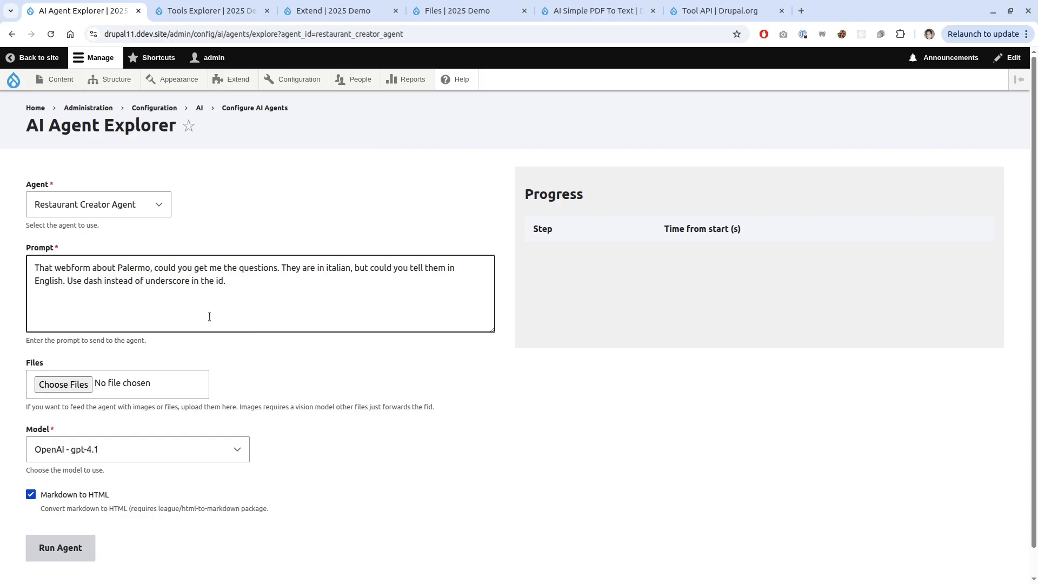
click(210, 315)
key(ctrl+a)
key(BackSpace)
text(Could you create a new res)
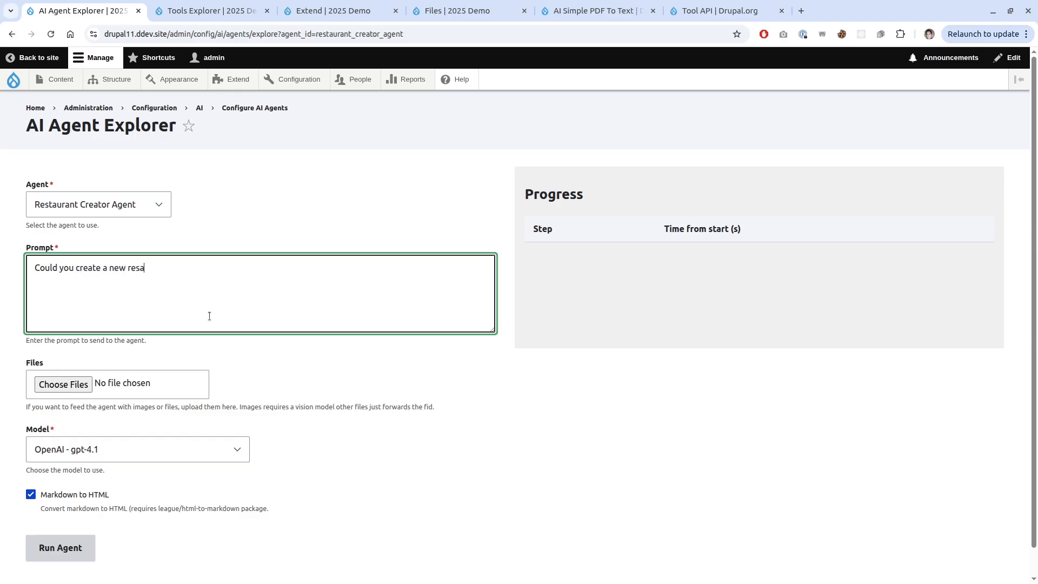
text(taurant with the title Hello and the description Cool)
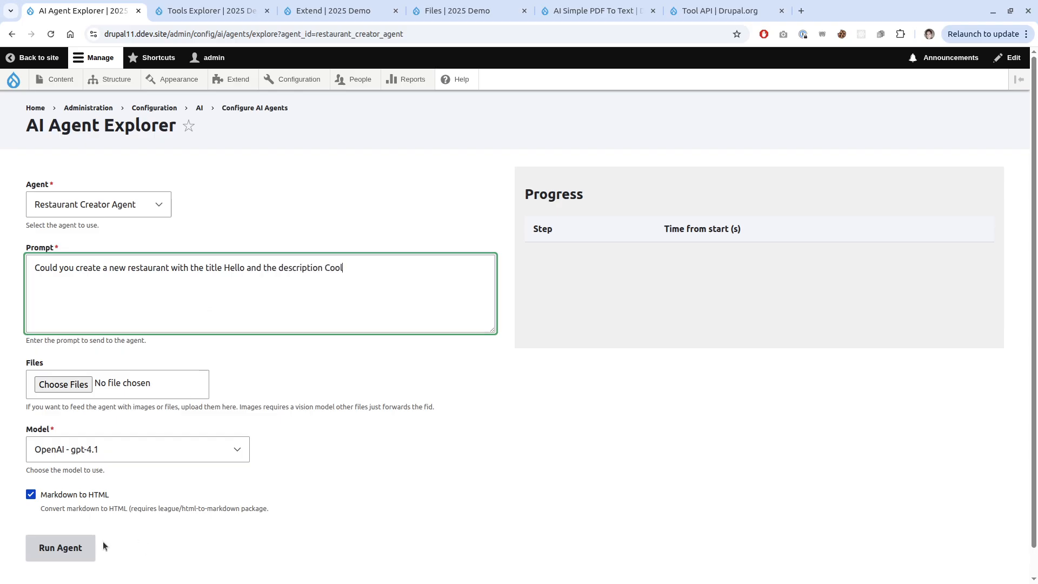
click(70, 547)
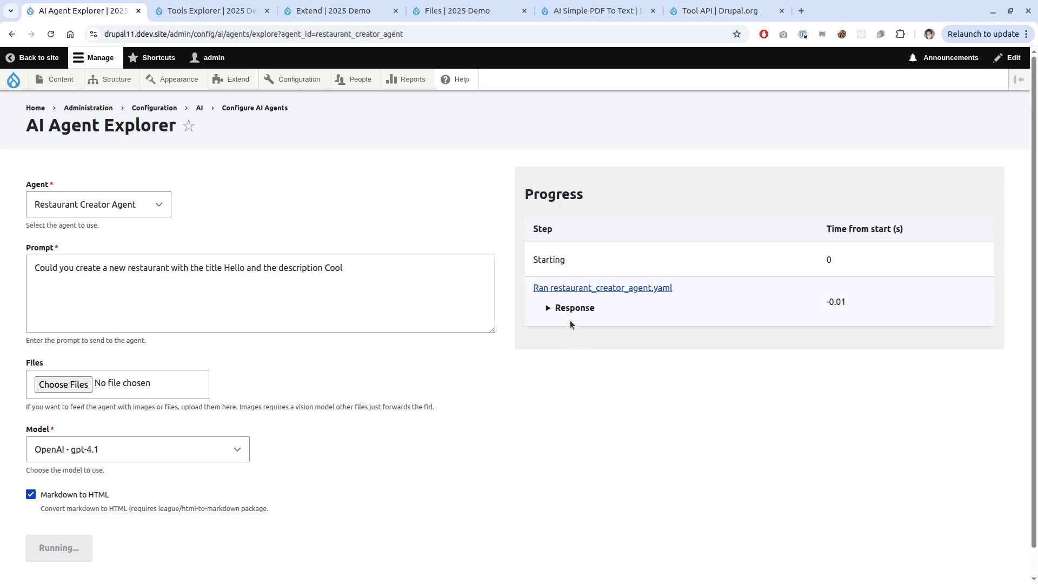
Expand the three Response rows to inspect each tool call in Progress.
click(570, 319)
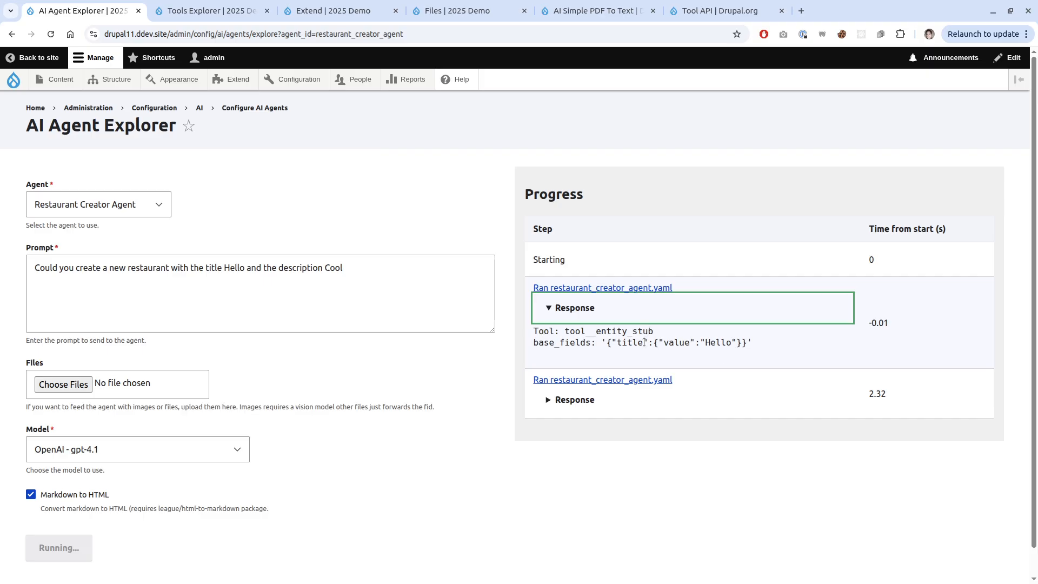
click(567, 400)
scroll(594, 400, down, 1)
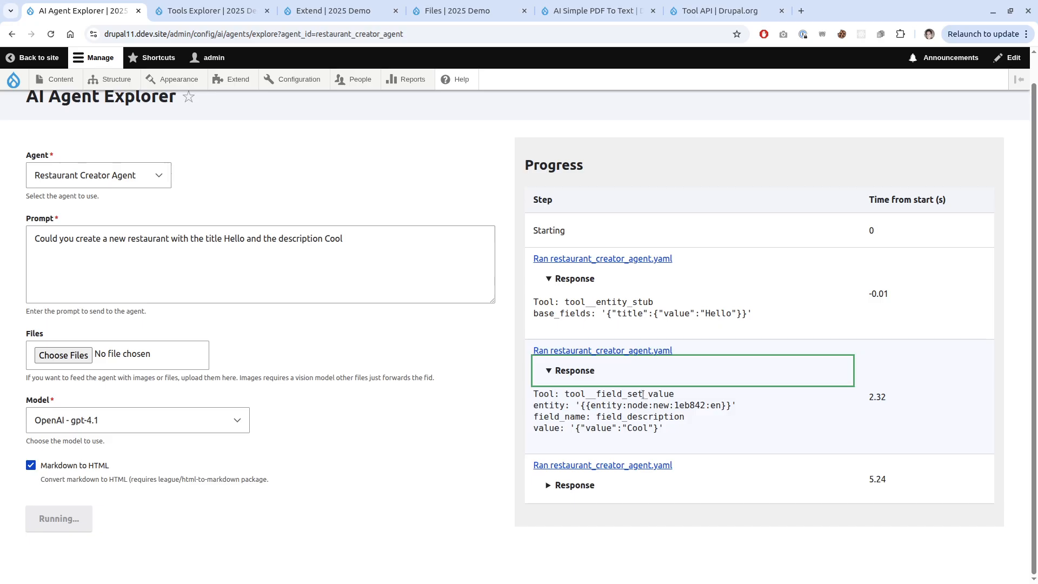
click(572, 495)
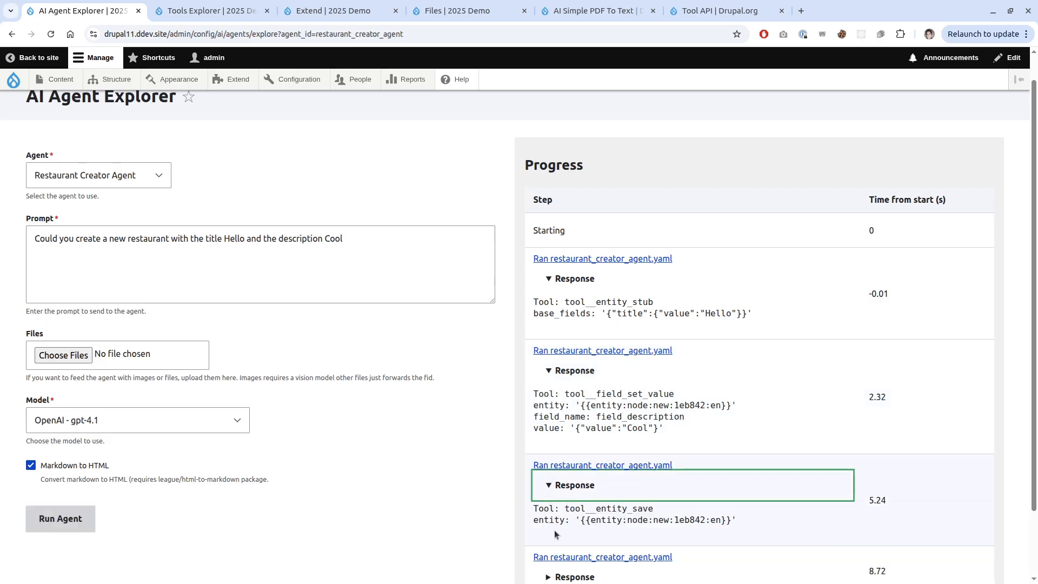
scroll(554, 529, down, 3)
Reveal the agent's final answer and open the Content overview in a new tab.
click(573, 549)
scroll(524, 503, down, 4)
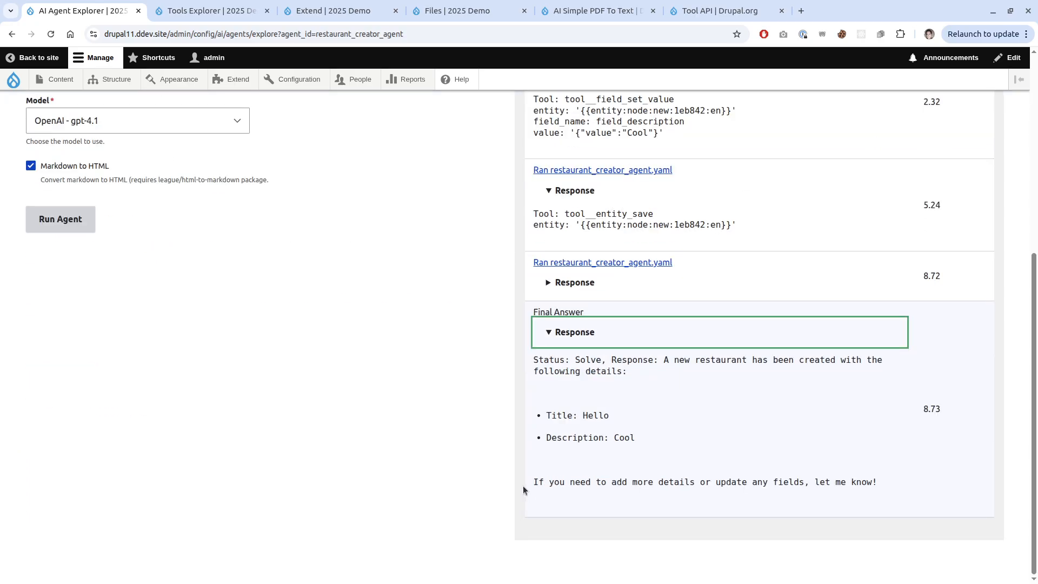
middle_click(61, 80)
key(ctrl+Tab)
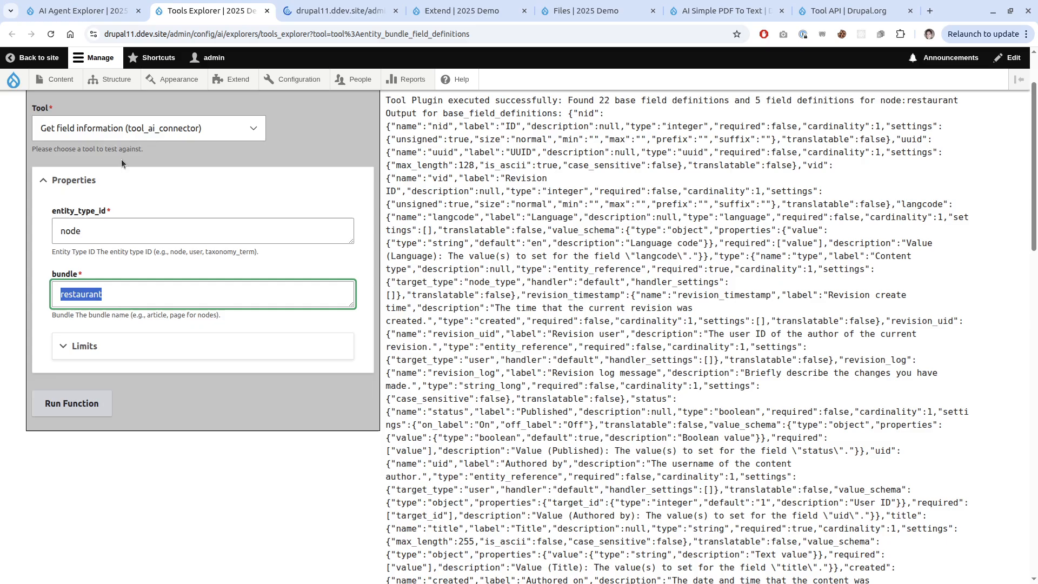
drag(314, 11, 211, 11)
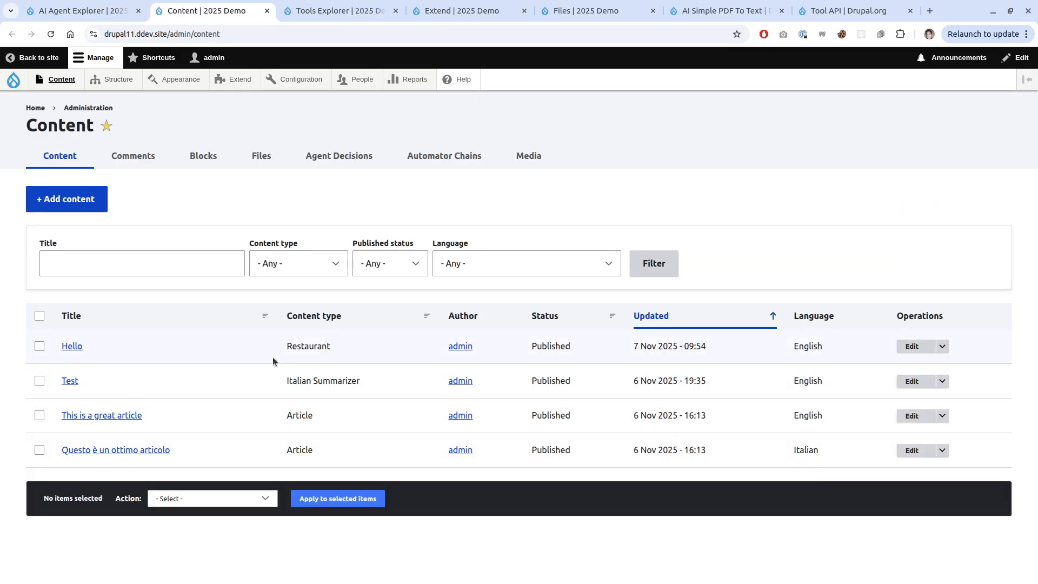
Check the Hello restaurant's edit form, then close it and return to the explorer.
click(912, 346)
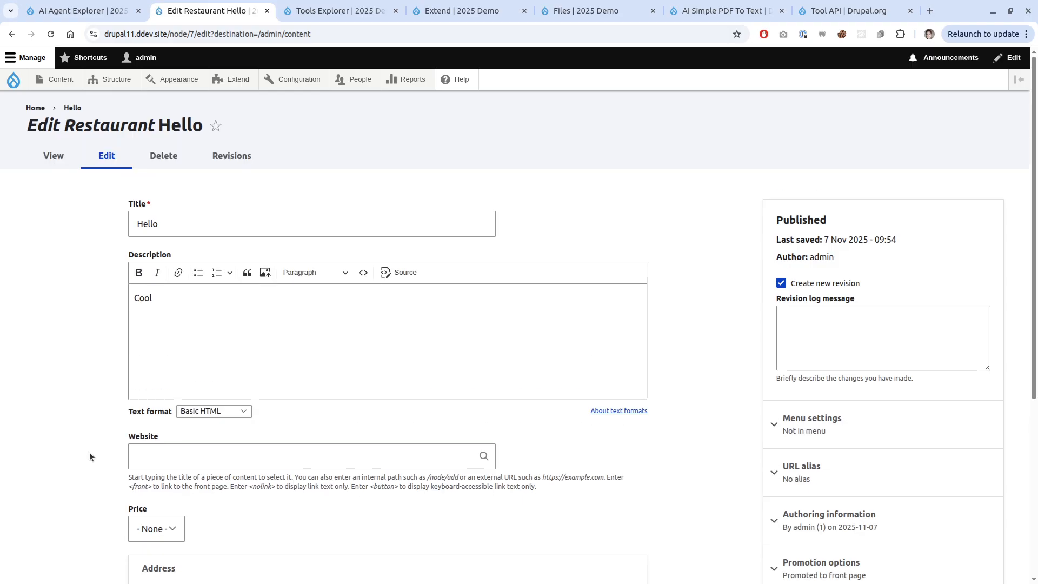
scroll(90, 455, down, 3)
scroll(89, 452, down, 2)
scroll(90, 448, up, 2)
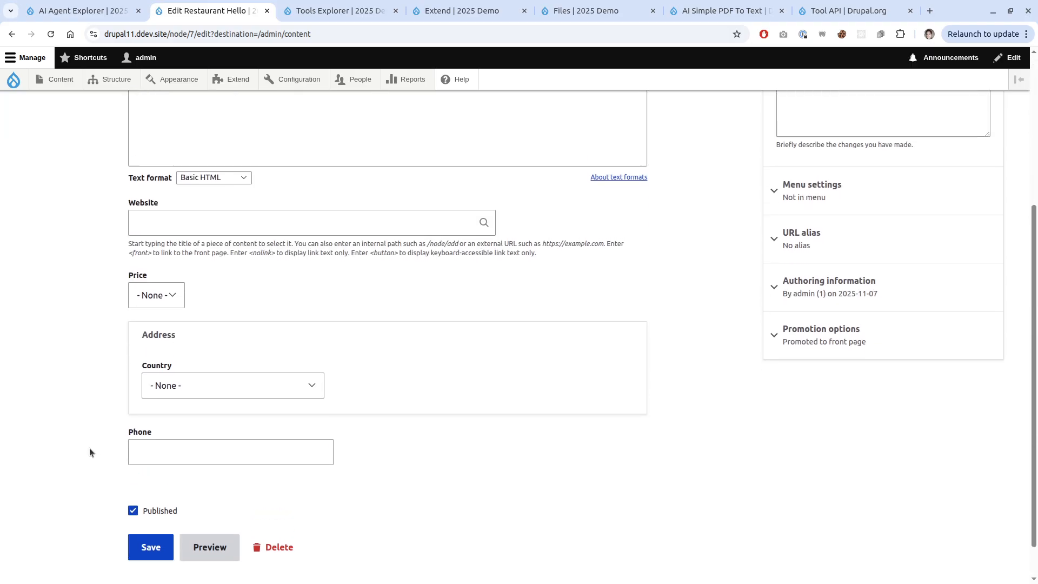
key(ctrl+w)
key(ctrl+shift+Tab)
Reopen the Restaurant Creator Agent's settings and its tool selection list.
scroll(479, 368, up, 6)
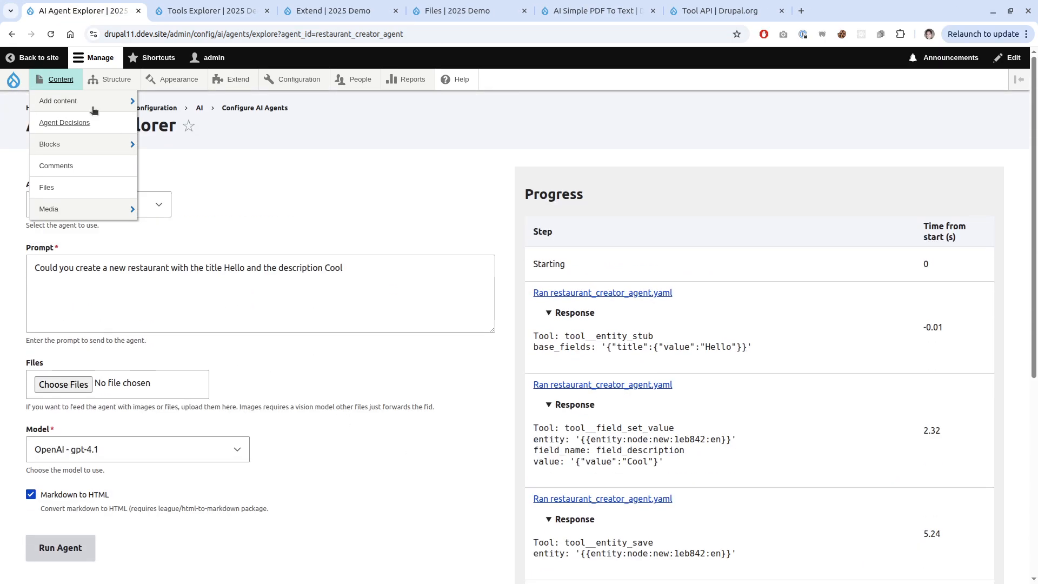
key(alt+Left)
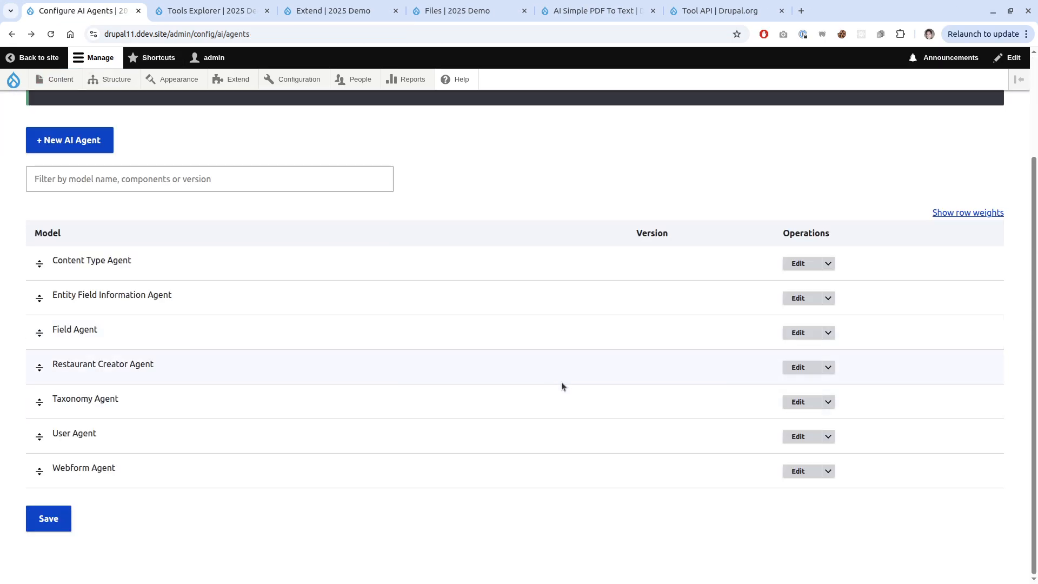
click(798, 367)
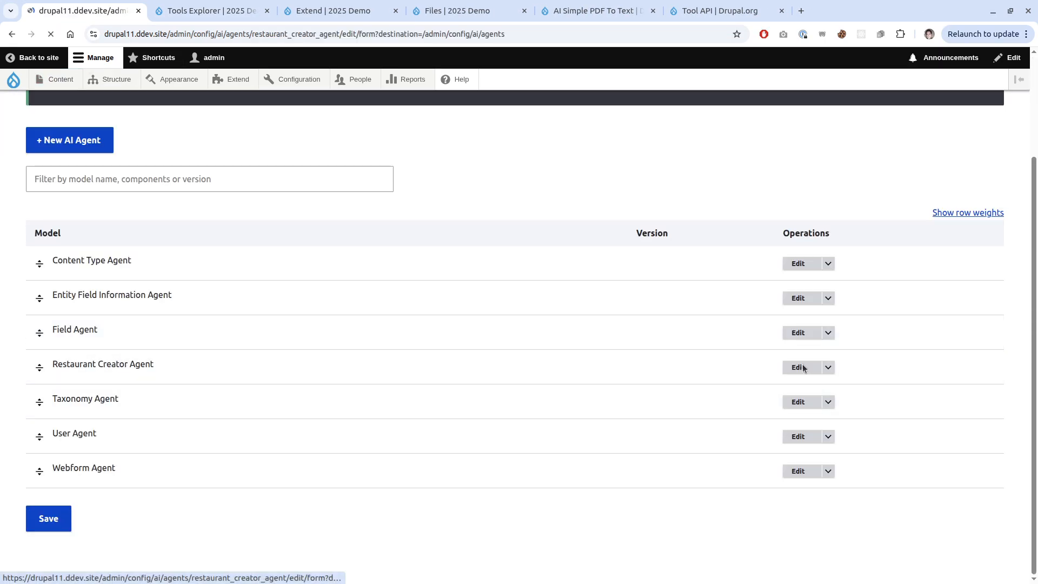
scroll(404, 358, down, 5)
scroll(403, 358, down, 5)
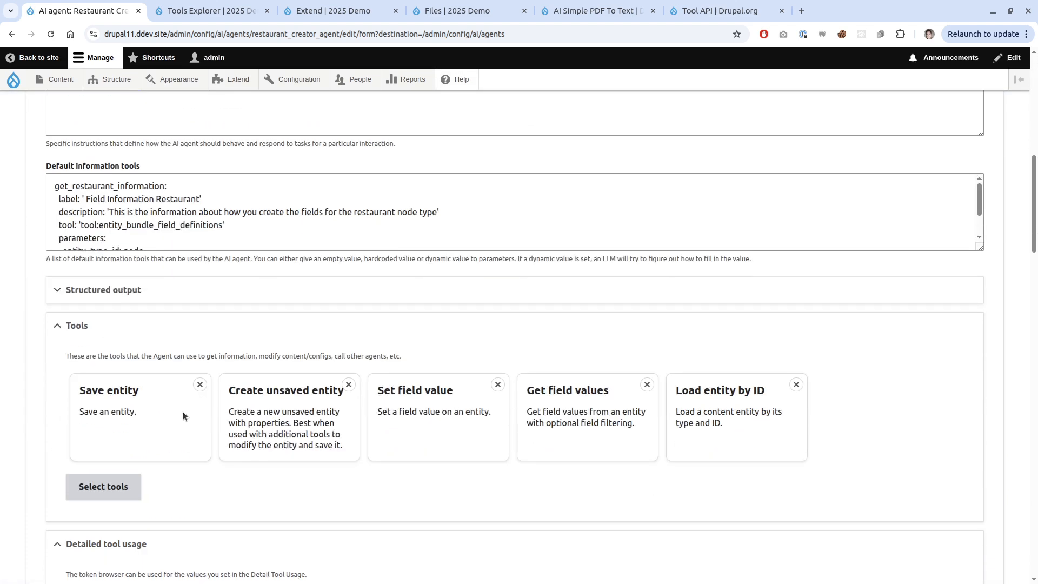
click(123, 479)
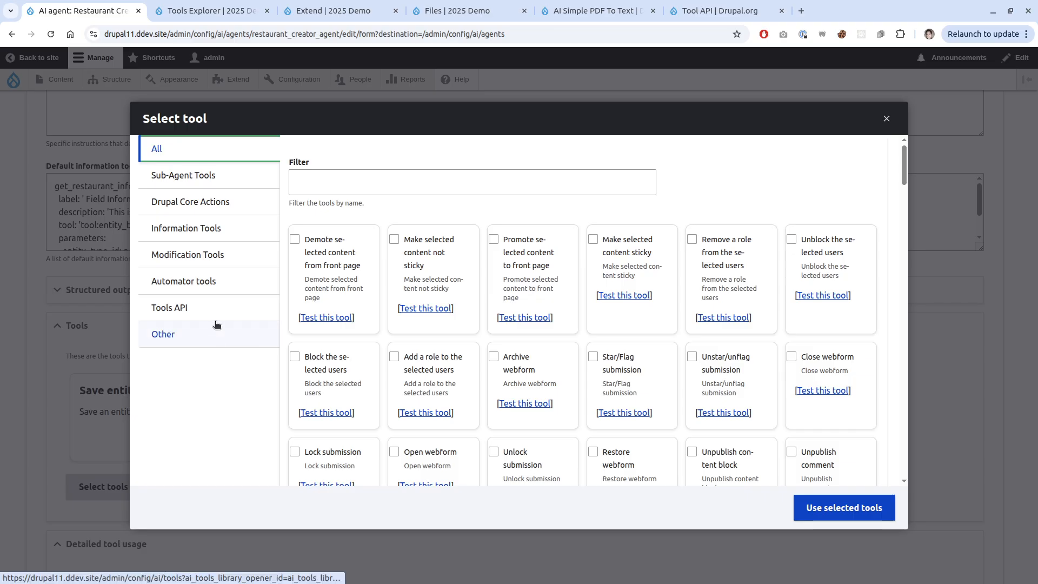
Filter tools by 'pdf', add Simple PDF to Text, and save the agent.
click(341, 193)
click(341, 193)
text(pdf)
click(329, 249)
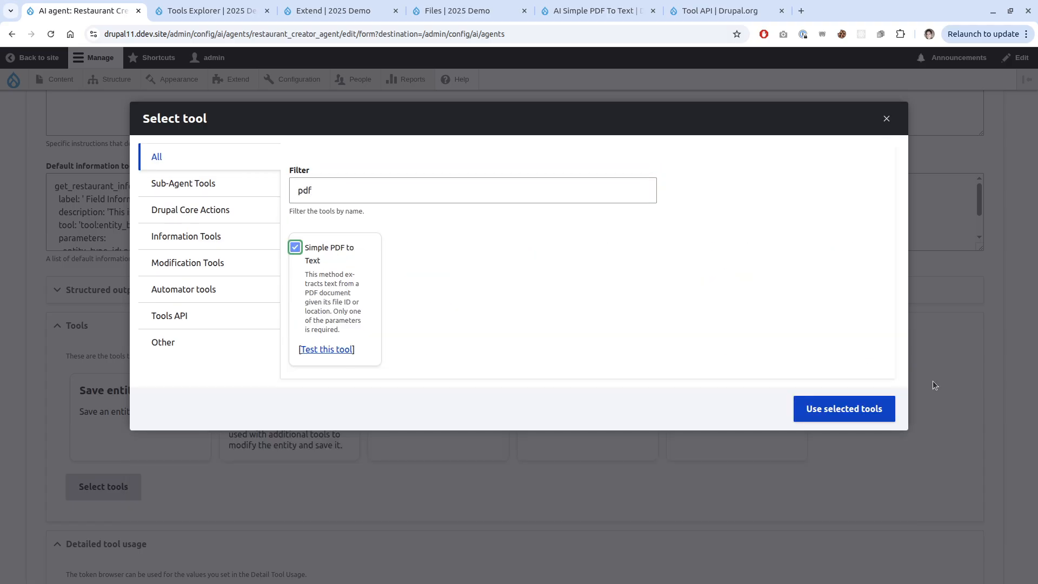
click(851, 415)
click(48, 518)
scroll(495, 460, down, 2)
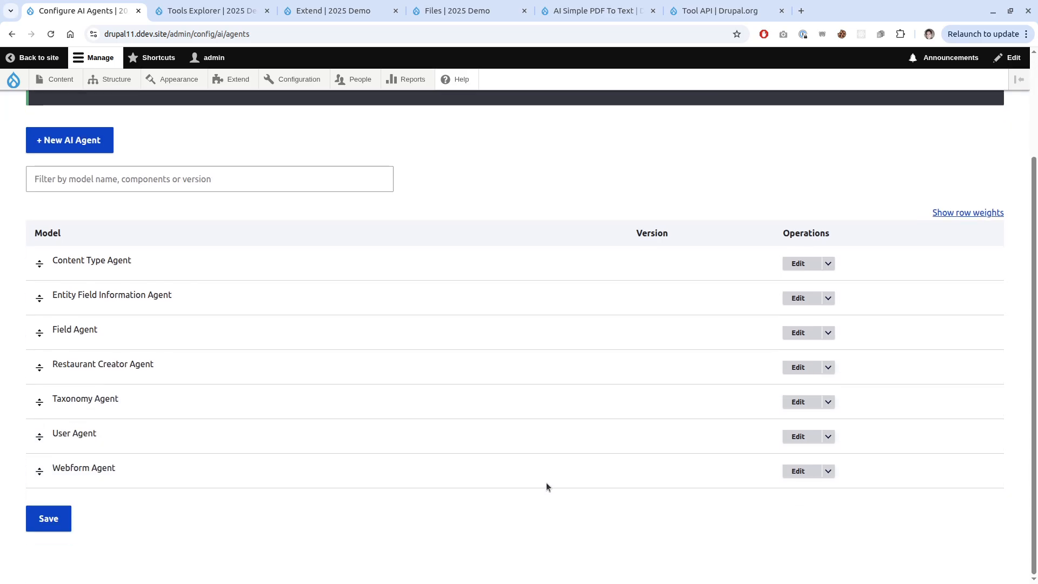
Open the agent's explorer and confirm the uploaded PDF's file id 25 on the Files tab.
click(828, 368)
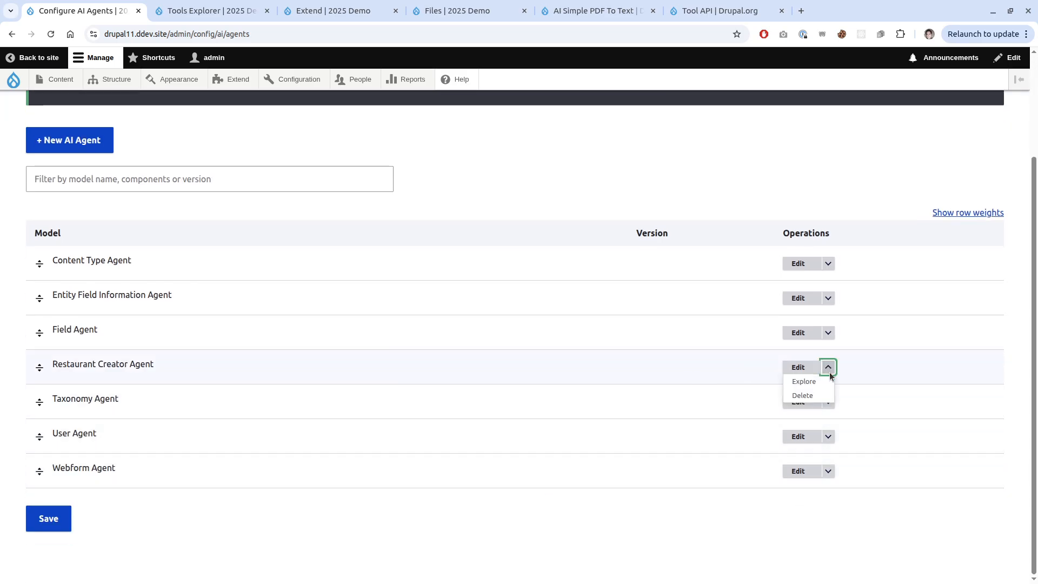
click(804, 381)
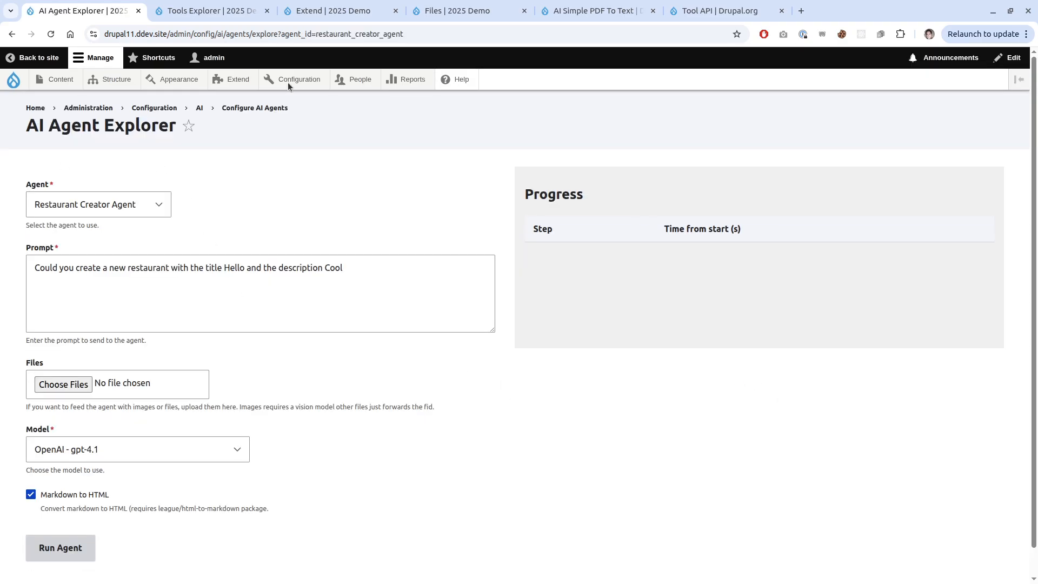
click(457, 11)
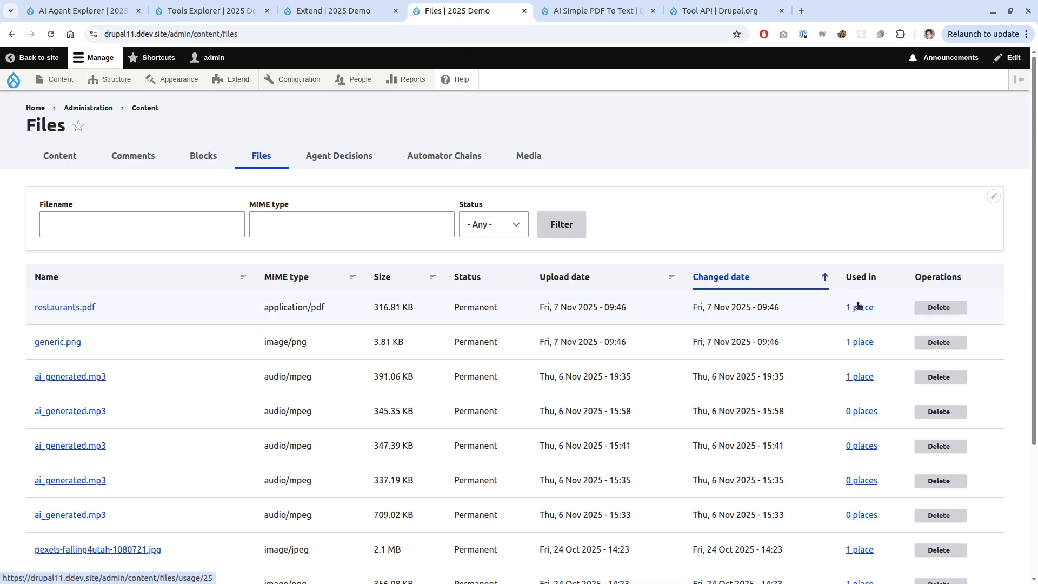
click(81, 11)
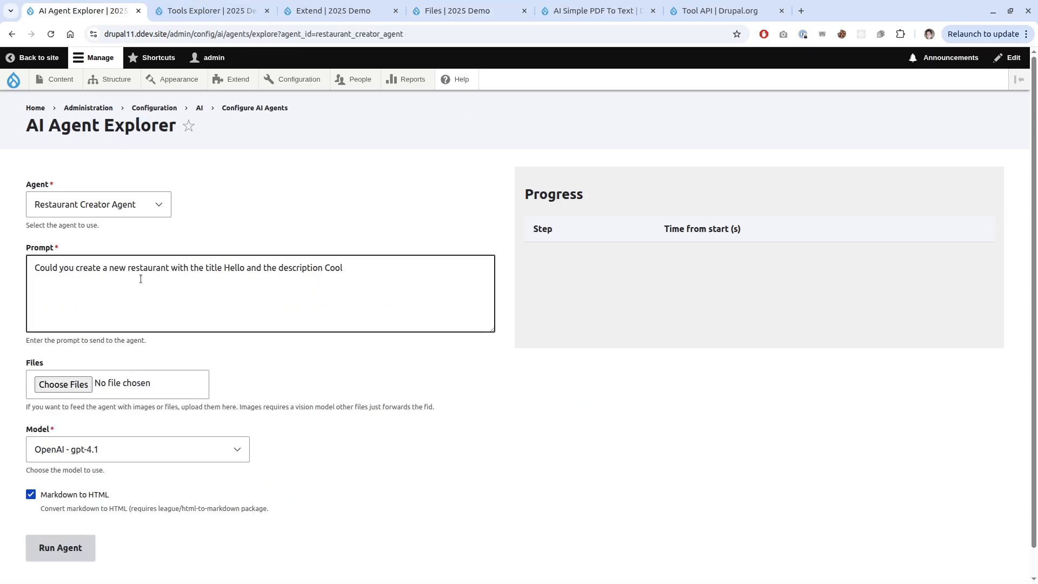
Replace the prompt with the Burgermeister request for the file id 25 PDF and run the agent.
key(ctrl+a)
text(Could y)
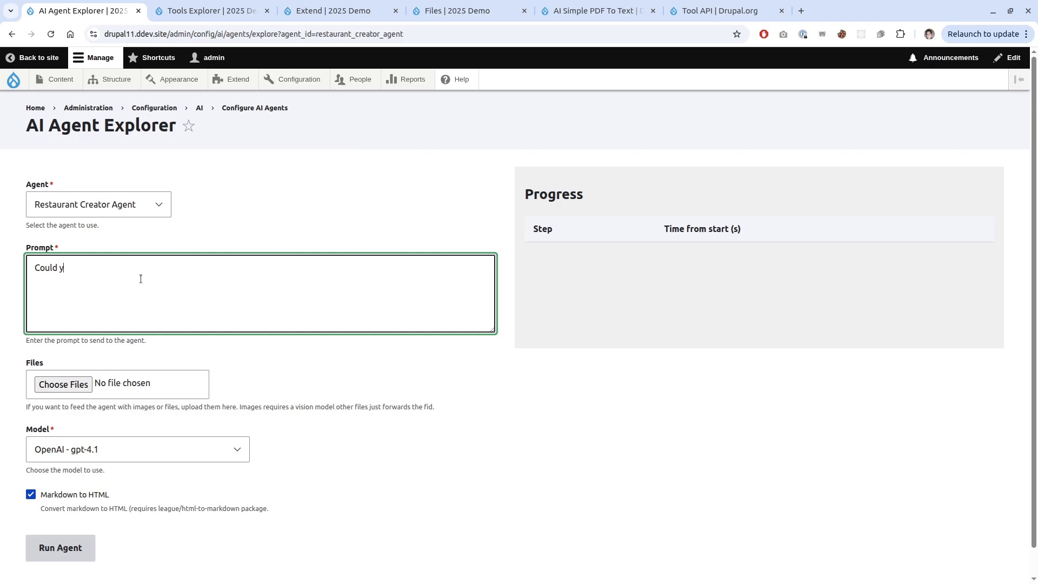
text(ou look at the restaurant Burgermeister in the pdf of file id 2)
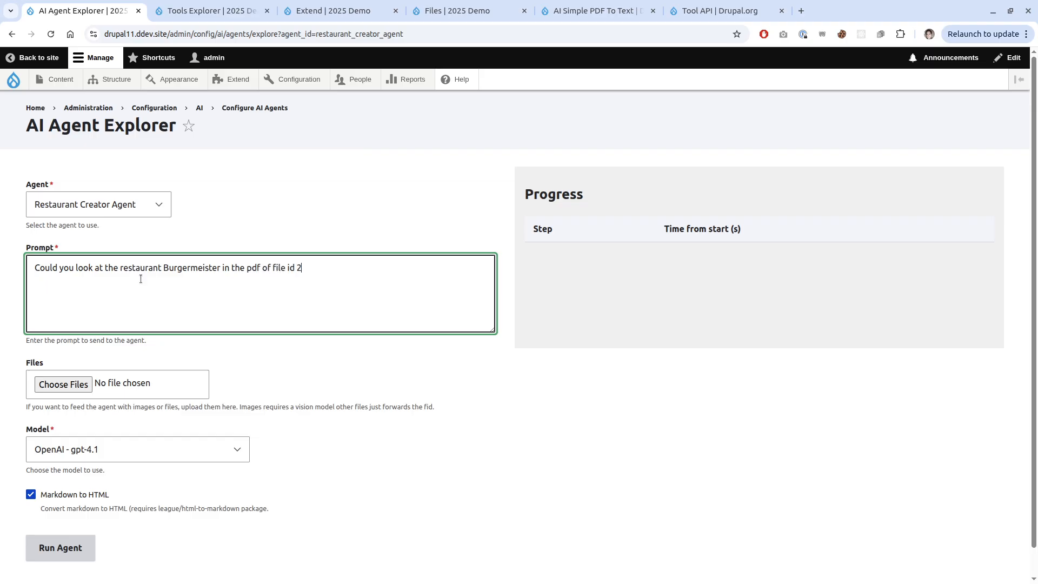
text(5 and generate it.)
click(61, 547)
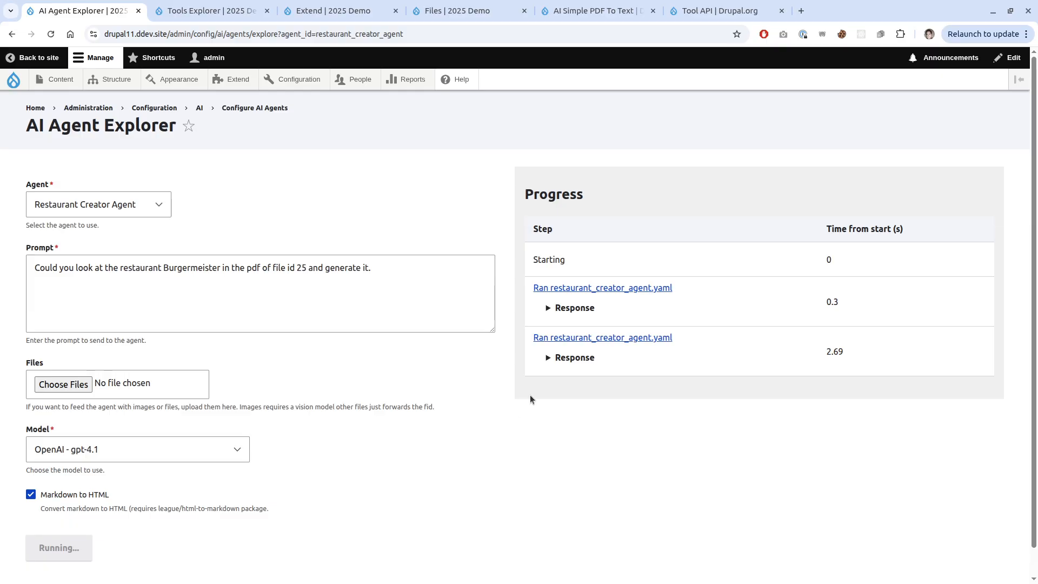
Expand the first logged responses: tool call, entity stub, field-setting calls, and the 12.16 and 9.38 steps.
click(567, 309)
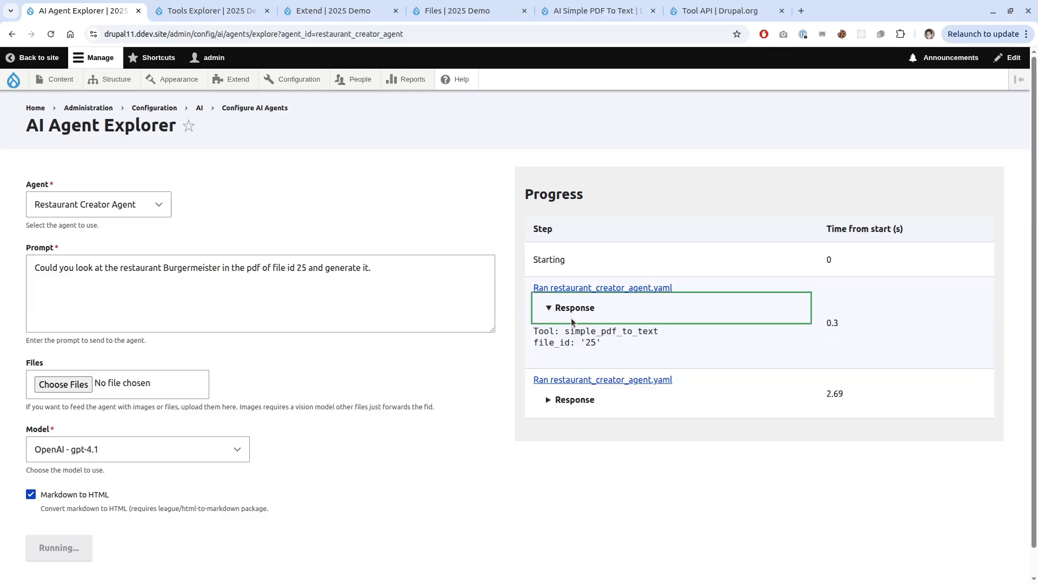
click(578, 401)
scroll(517, 420, down, 1)
click(562, 477)
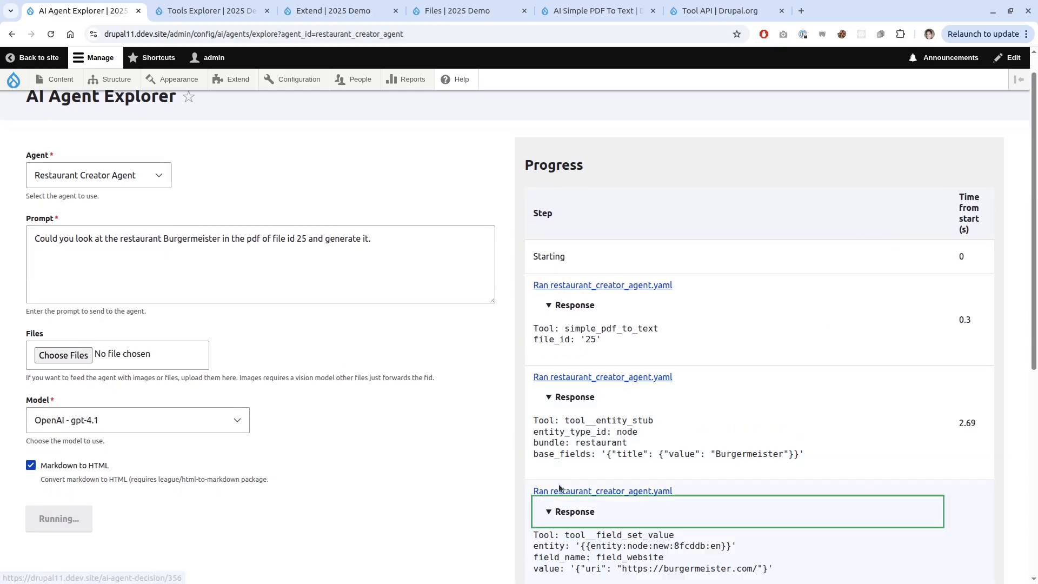
scroll(523, 452, down, 3)
scroll(487, 460, down, 3)
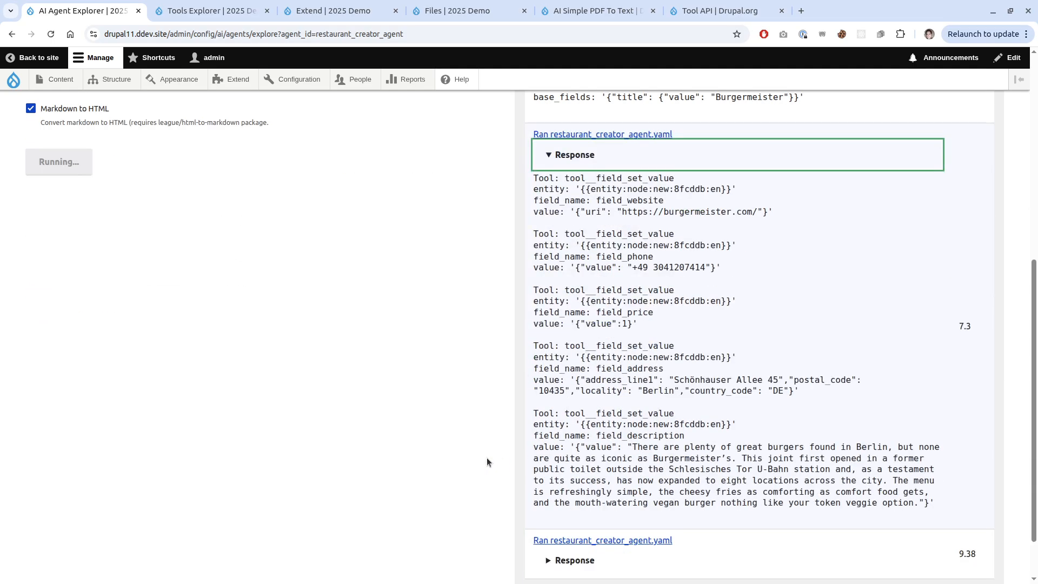
scroll(486, 457, down, 2)
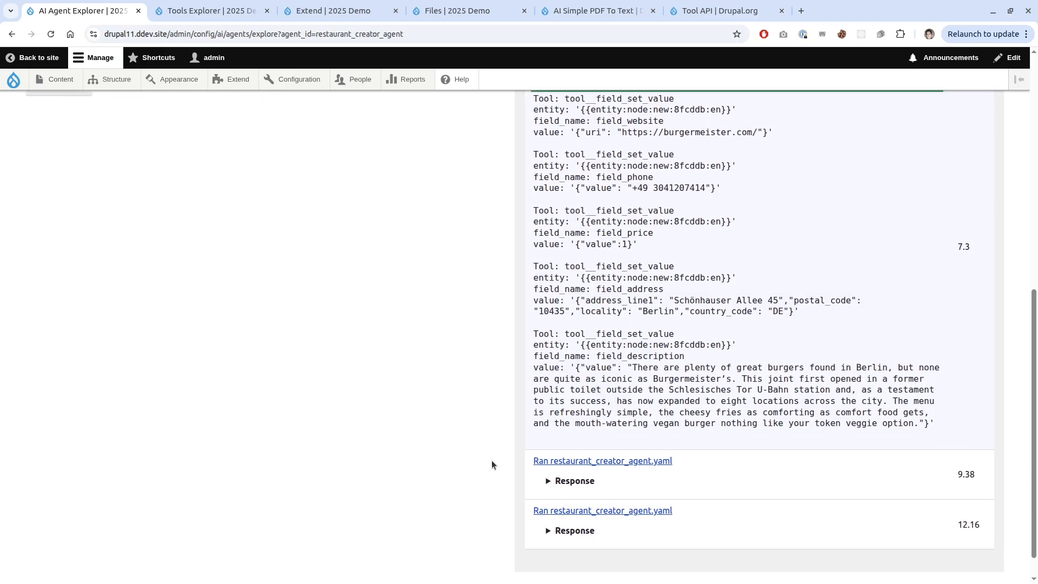
click(571, 528)
scroll(562, 492, down, 2)
scroll(560, 493, down, 2)
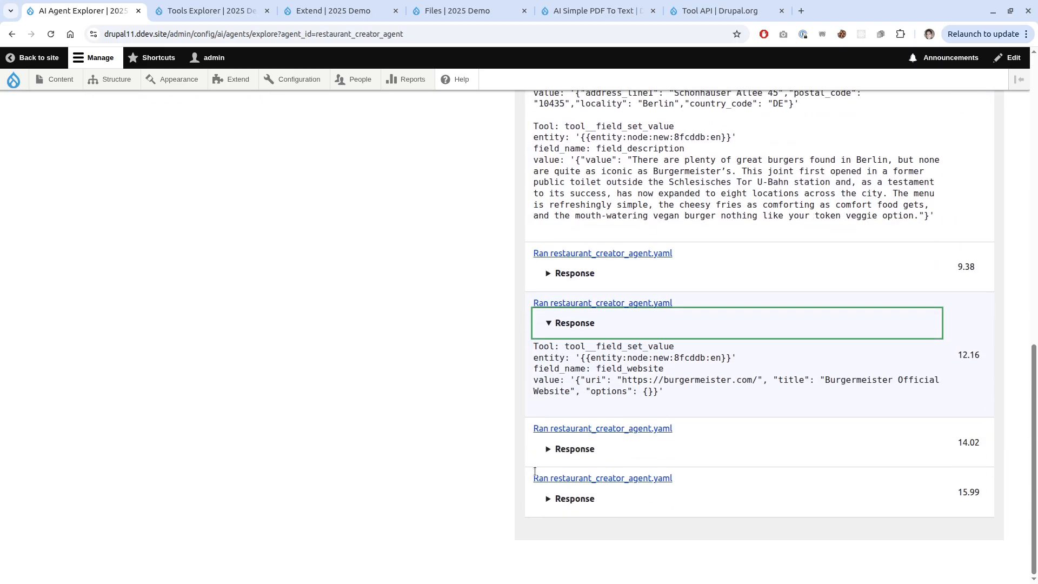
click(573, 273)
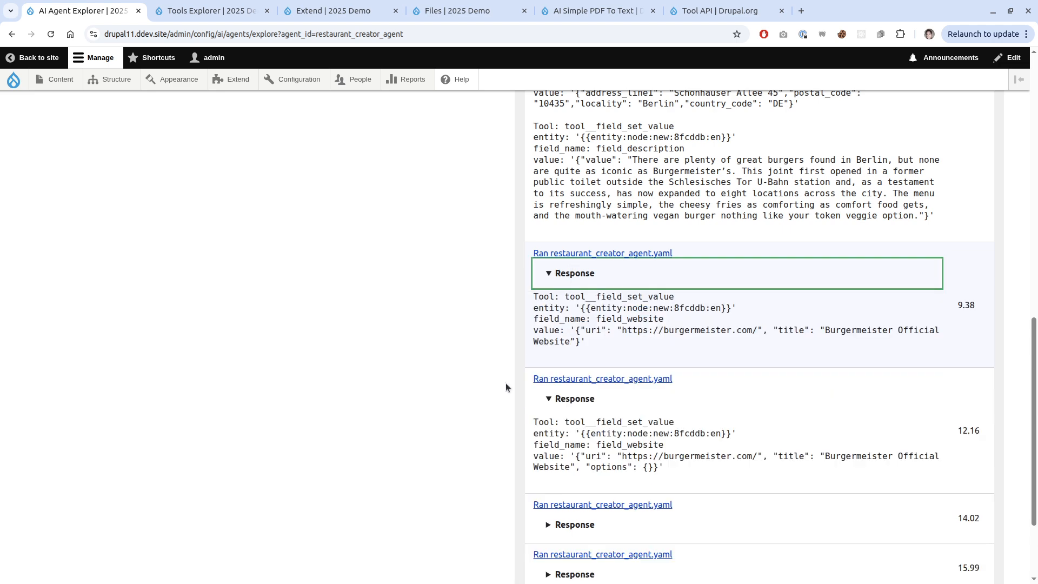
Expand the 14.02, 15.99, 25.08 and 22.34 responses and the final summary about the website field failing.
scroll(505, 383, up, 2)
scroll(500, 387, down, 3)
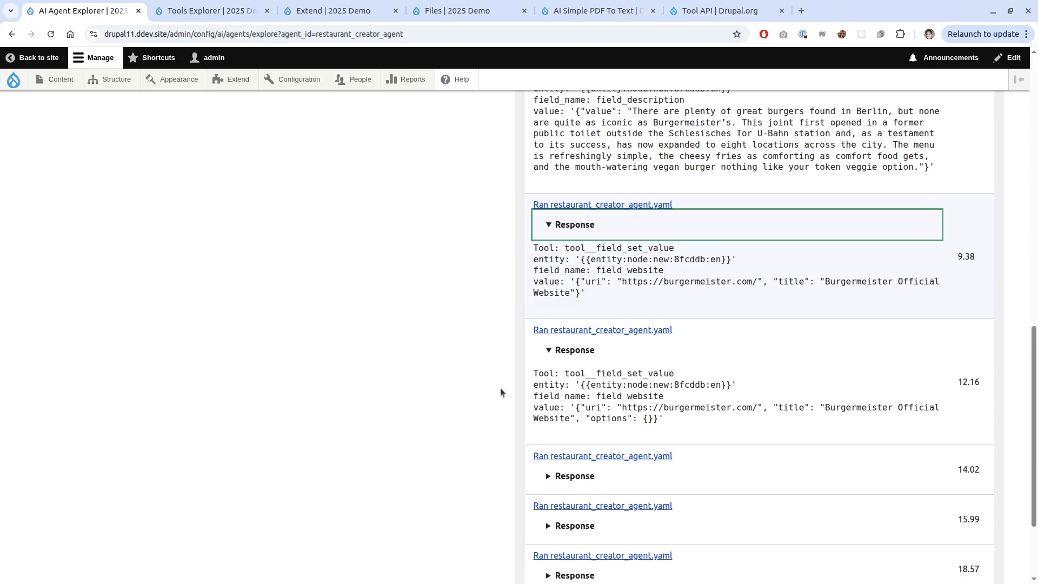
scroll(500, 388, down, 2)
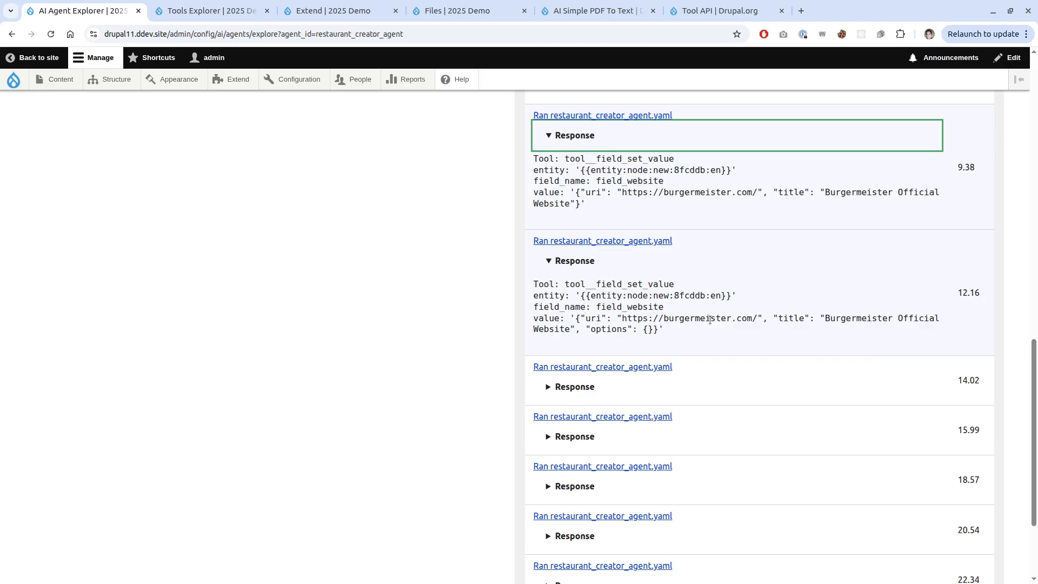
click(559, 397)
scroll(522, 427, down, 1)
scroll(521, 421, down, 3)
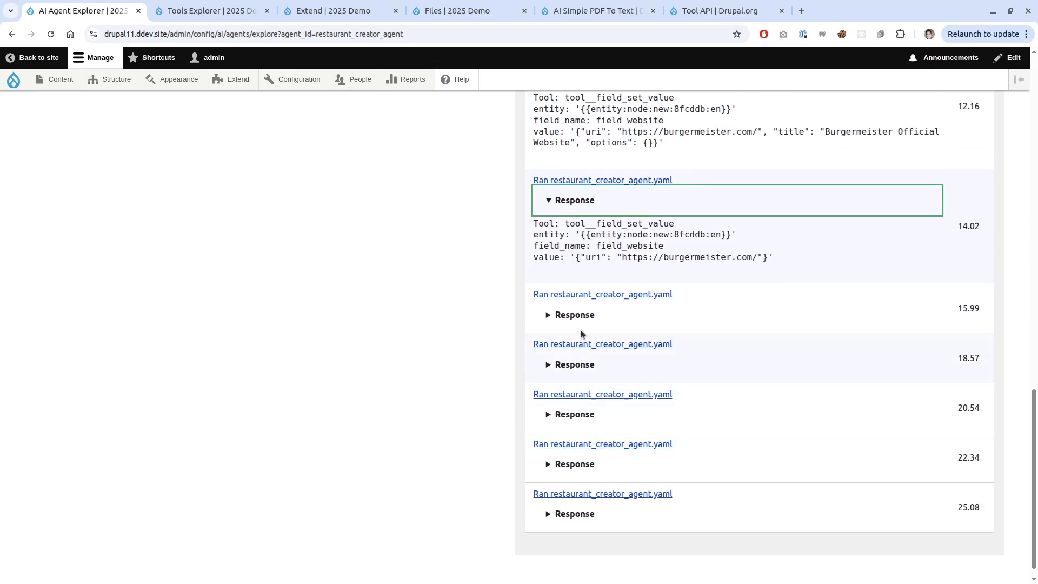
click(579, 324)
scroll(591, 420, down, 2)
click(579, 498)
scroll(530, 509, down, 3)
click(581, 309)
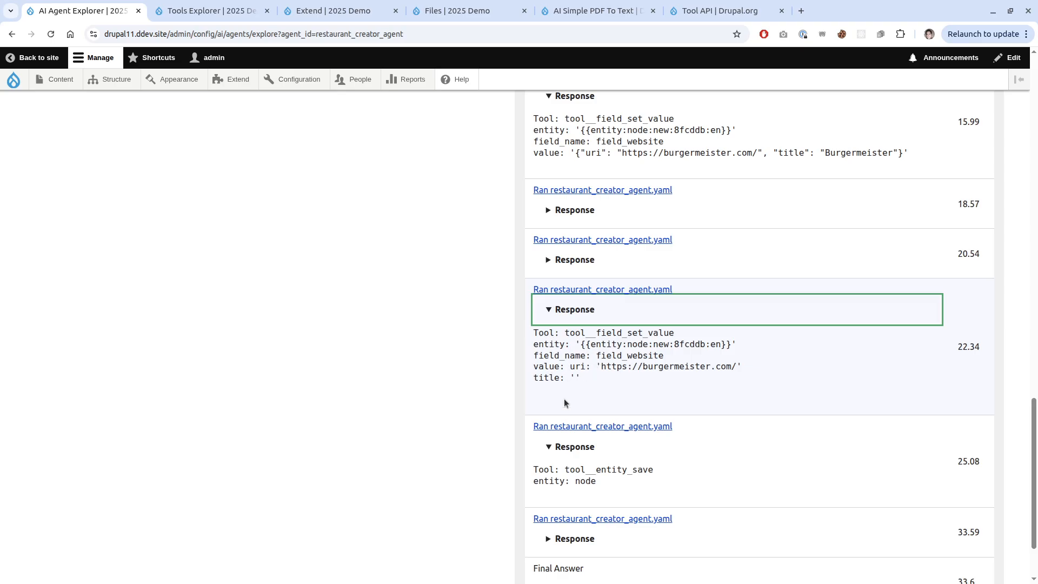
scroll(563, 404, up, 2)
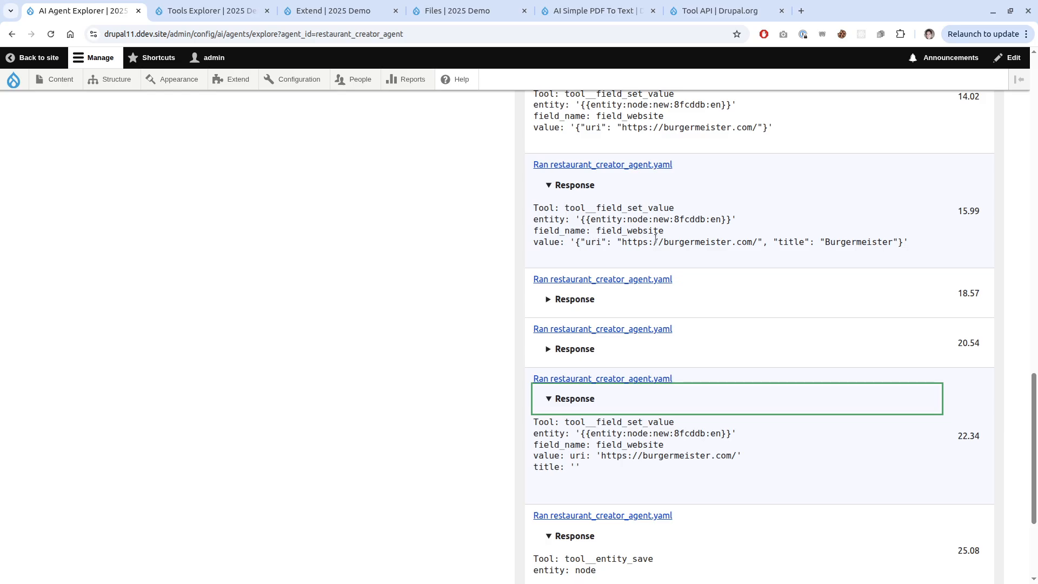
scroll(595, 325, down, 3)
click(559, 477)
scroll(507, 473, down, 6)
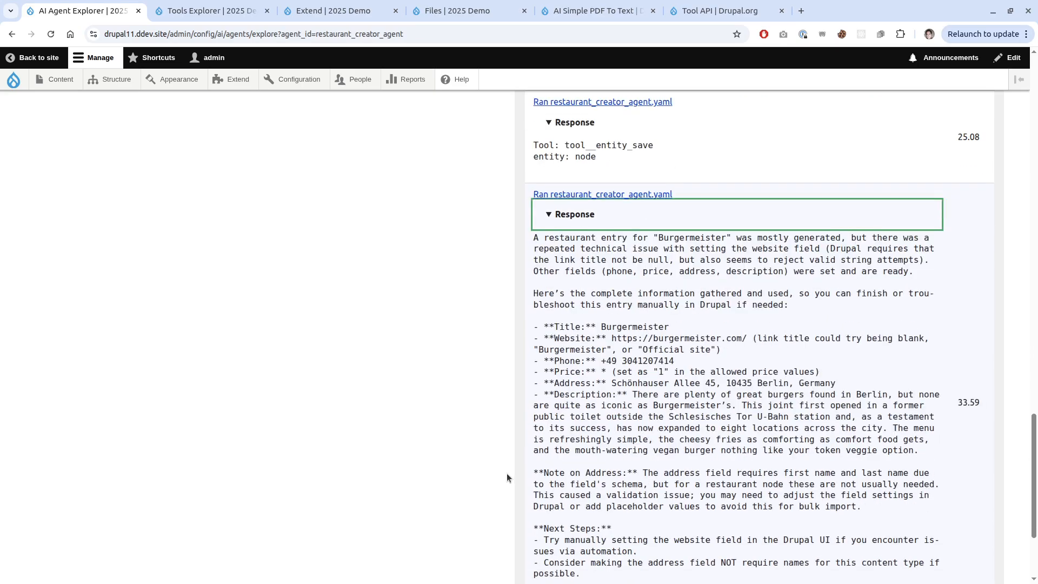
scroll(518, 482, down, 3)
scroll(519, 481, up, 4)
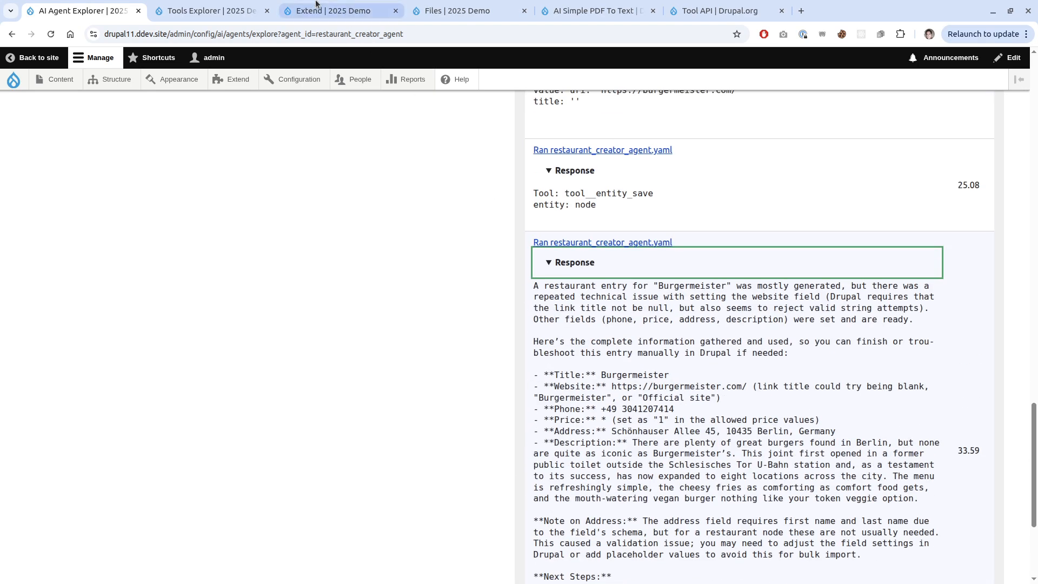
Open the Content overview in a new tab placed beside the AI Agent Explorer tab.
middle_click(60, 81)
key(ctrl+Tab)
drag(335, 10, 216, 10)
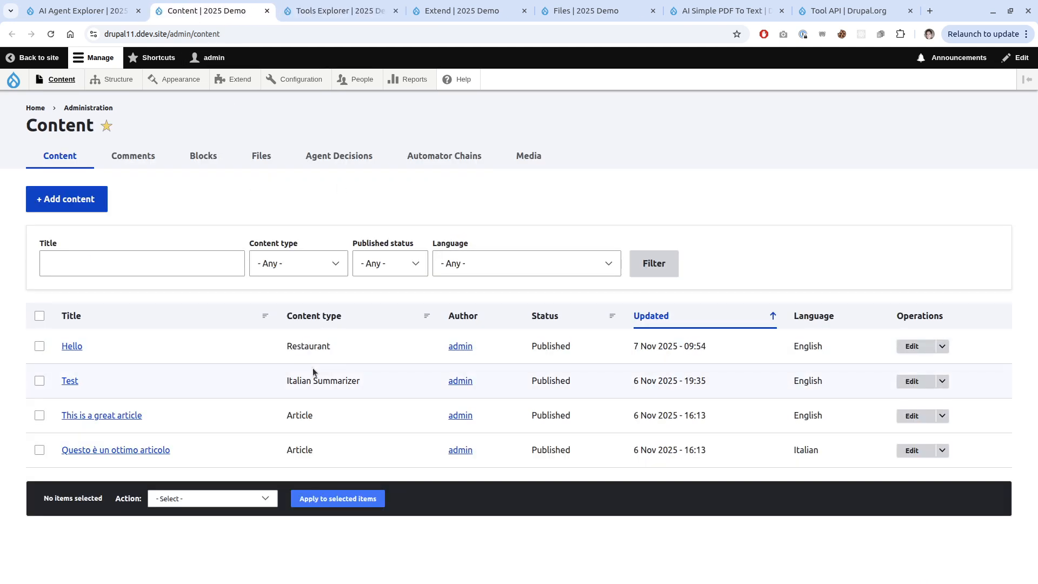
Back in the AI Agent Explorer, reread the summary's 'mostly generated' and link title remarks.
key(ctrl+shift+Tab)
scroll(642, 433, down, 3)
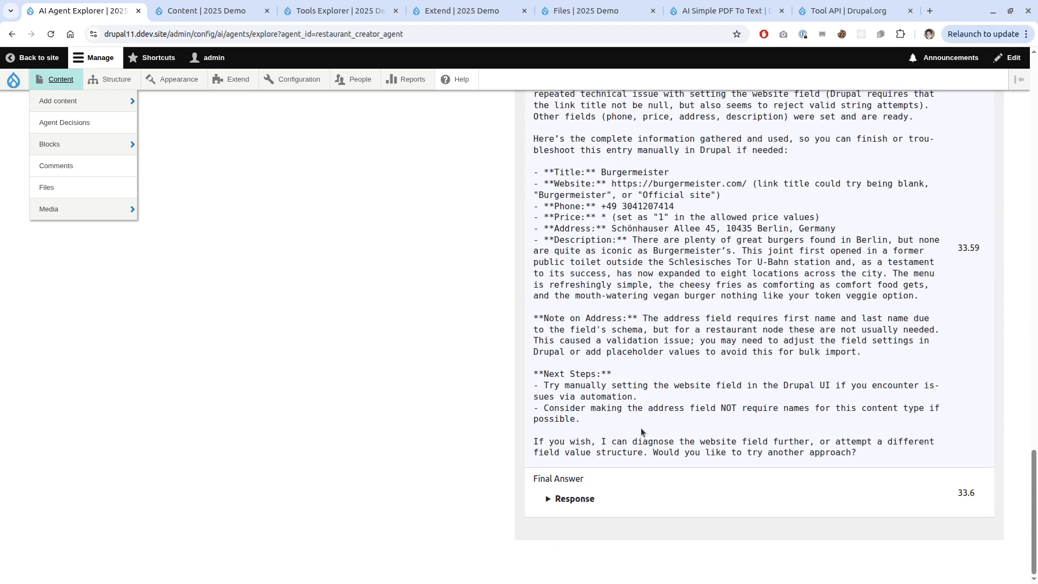
scroll(642, 432, up, 2)
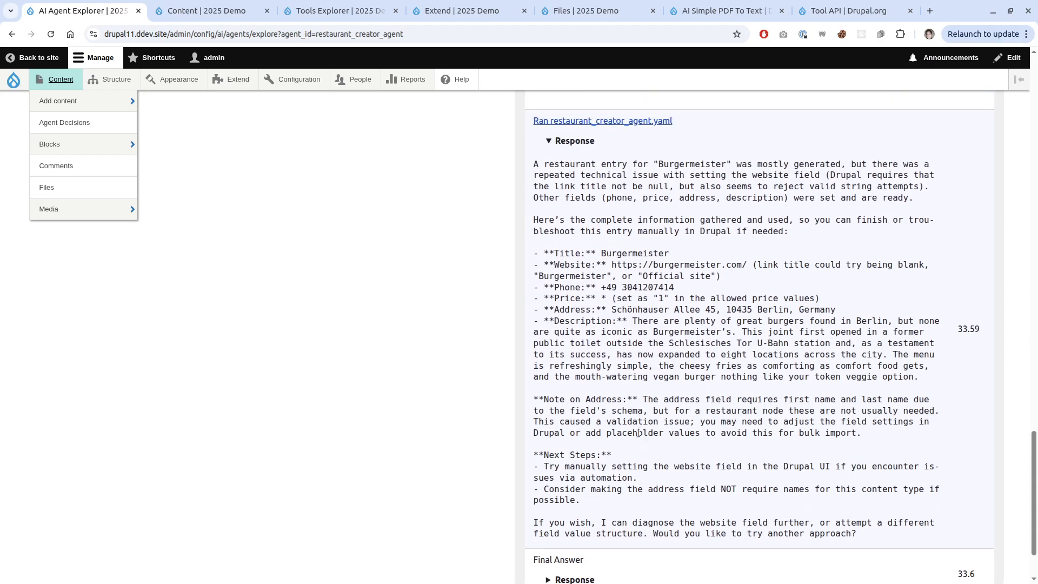
drag(758, 163, 882, 165)
click(881, 166)
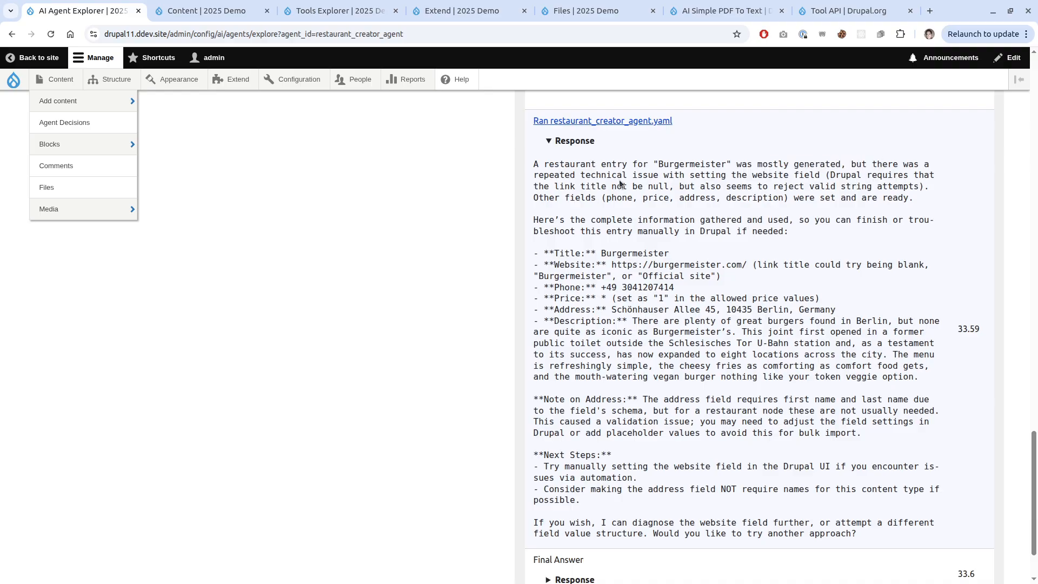
drag(572, 186, 650, 185)
click(648, 190)
scroll(638, 398, up, 2)
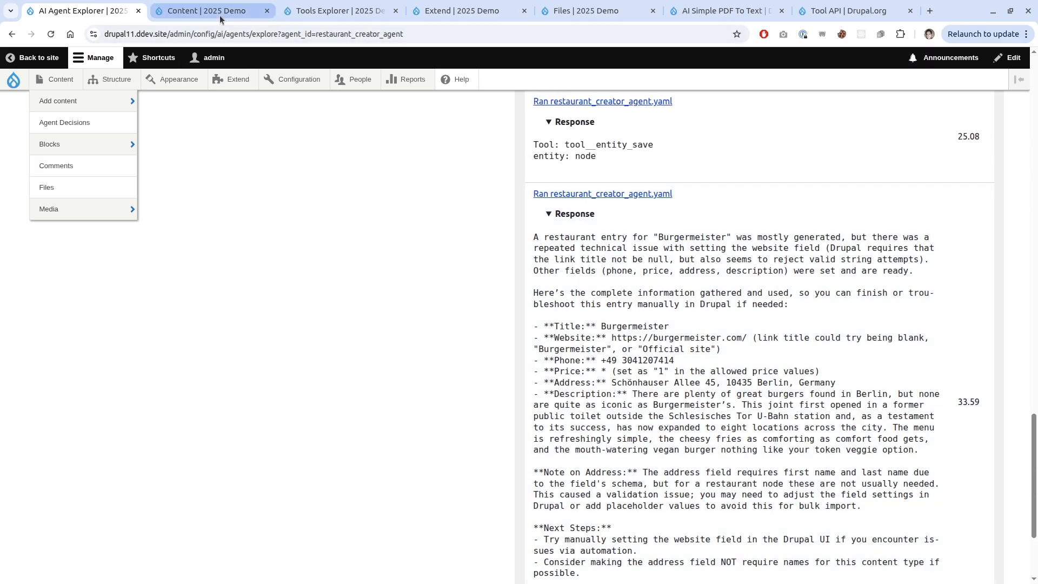
Go to the Restaurant content type's Manage fields page through the Structure menu.
click(338, 10)
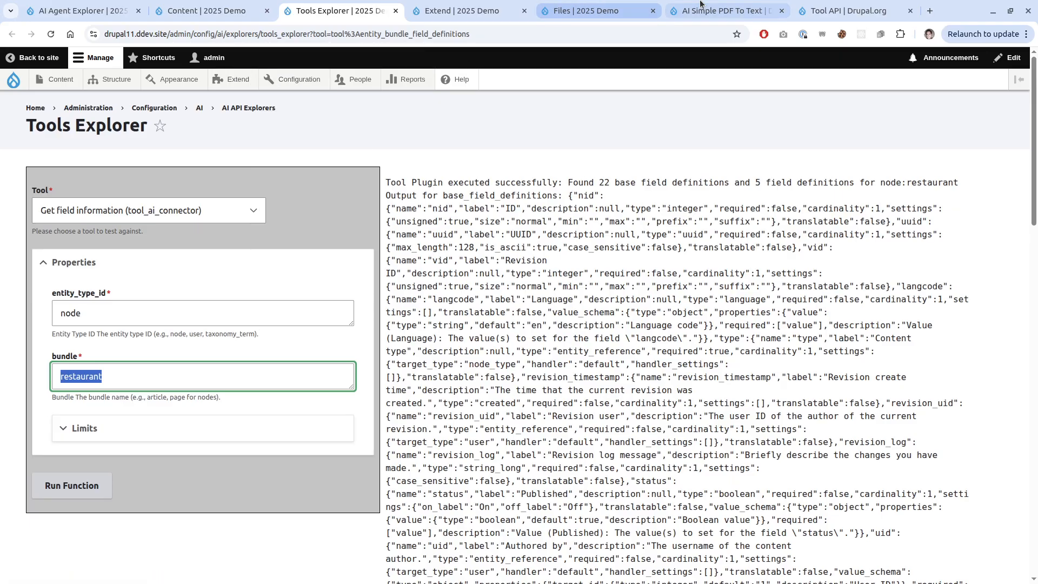
mouse_move(104, 86)
mouse_move(162, 190)
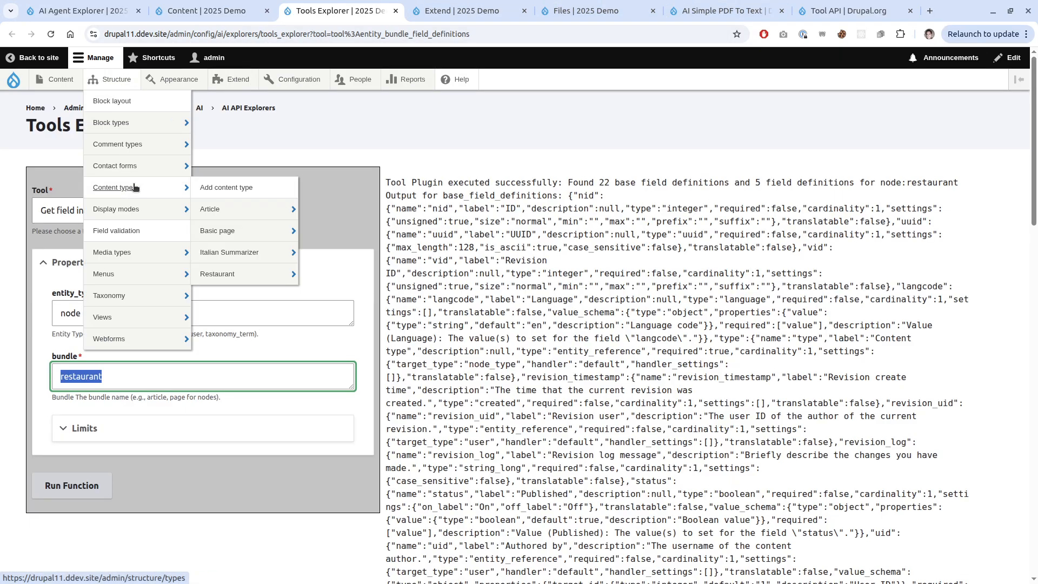
mouse_move(237, 241)
mouse_move(238, 273)
click(321, 274)
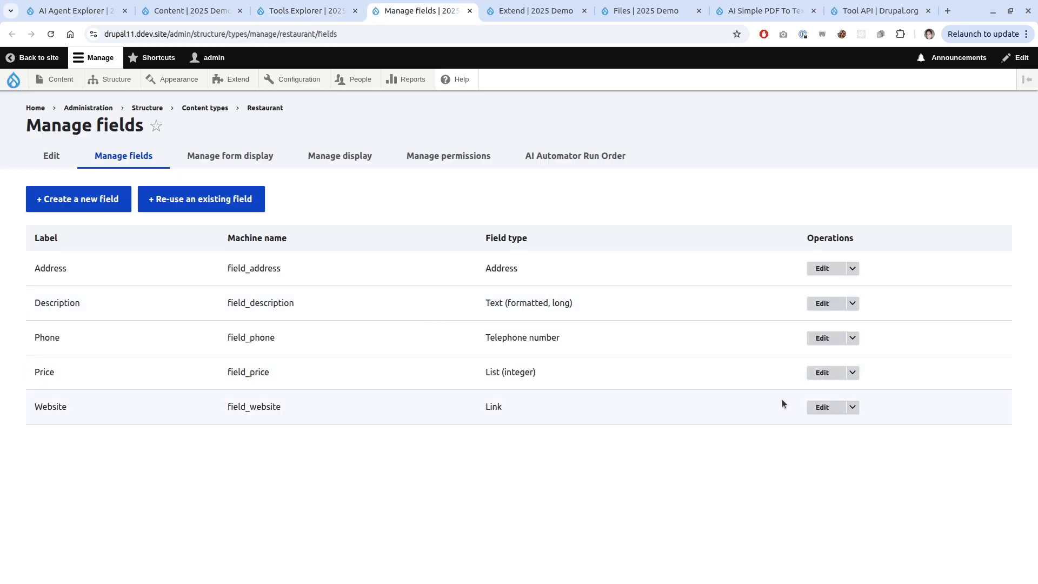
Check that the Website field's Allow link text is Disabled, then return to the agent explorer.
click(820, 407)
scroll(342, 366, down, 5)
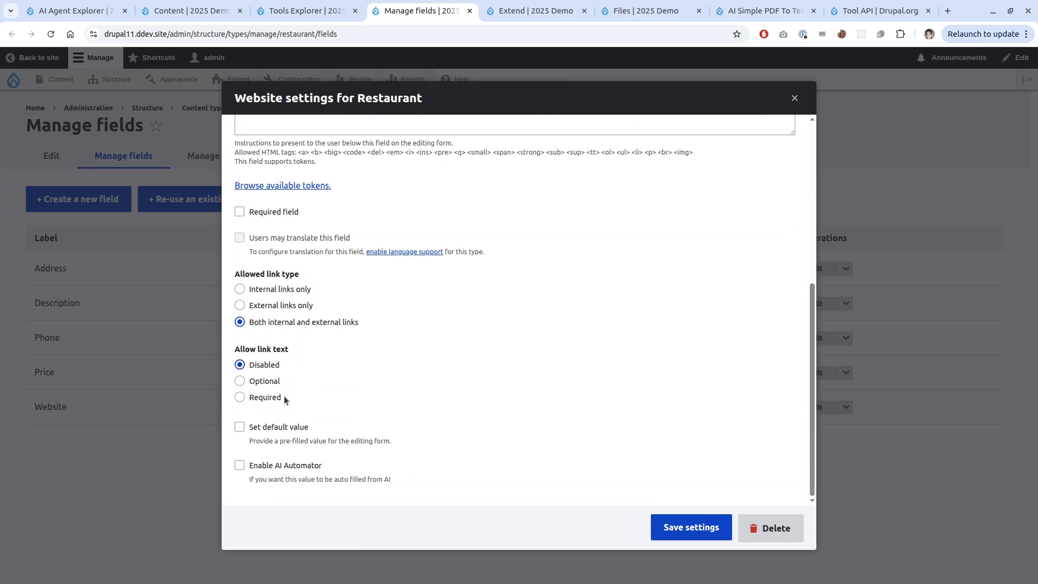
click(794, 98)
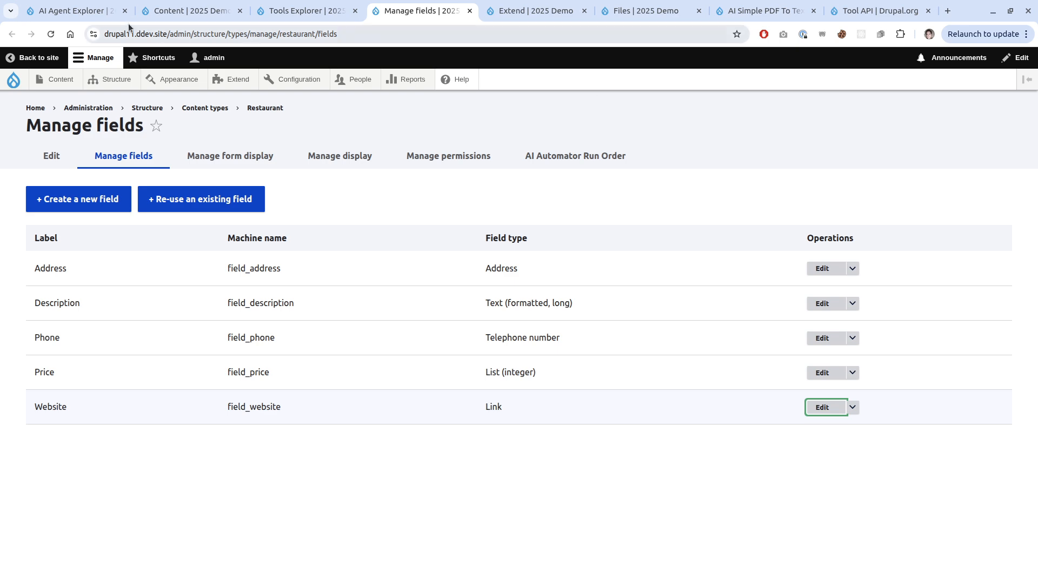
click(107, 7)
scroll(470, 419, up, 8)
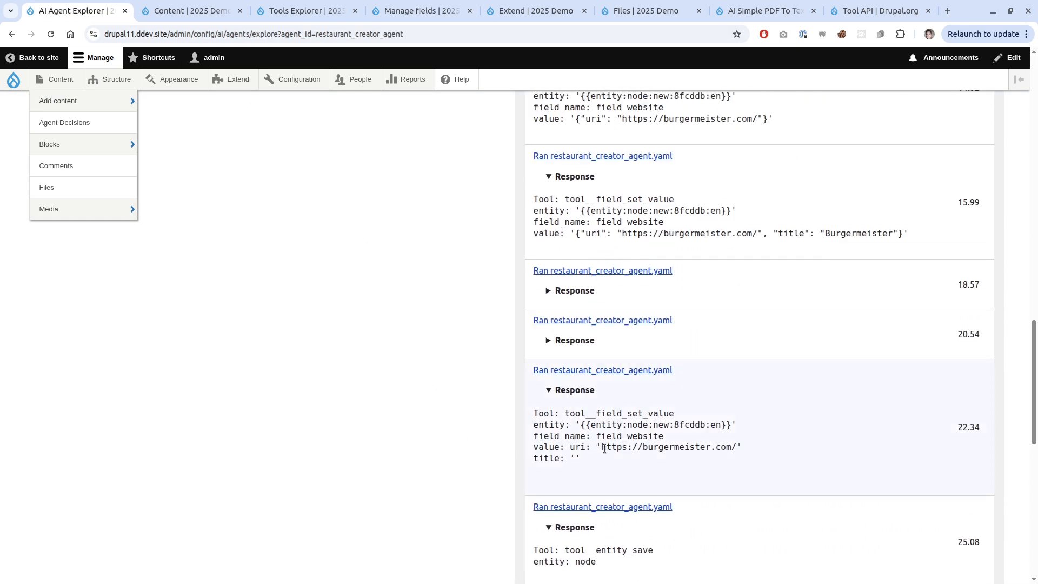
click(578, 340)
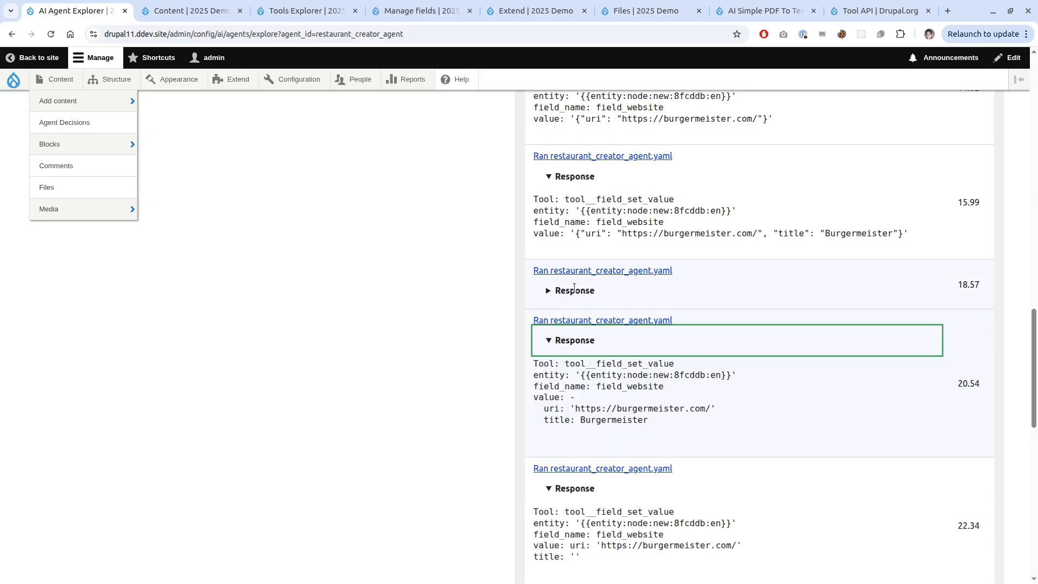
scroll(560, 320, up, 2)
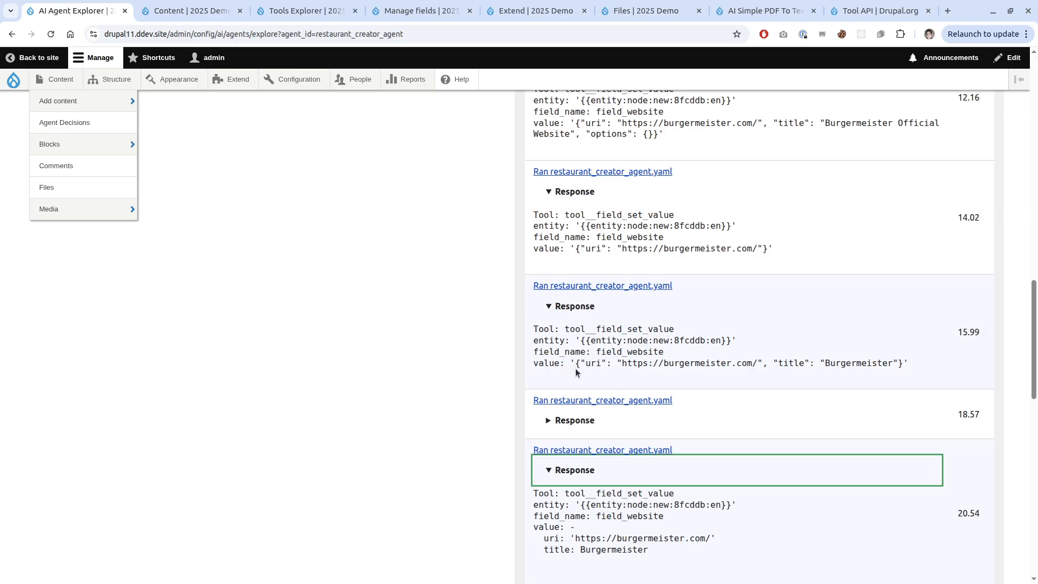
drag(577, 363, 674, 362)
click(674, 358)
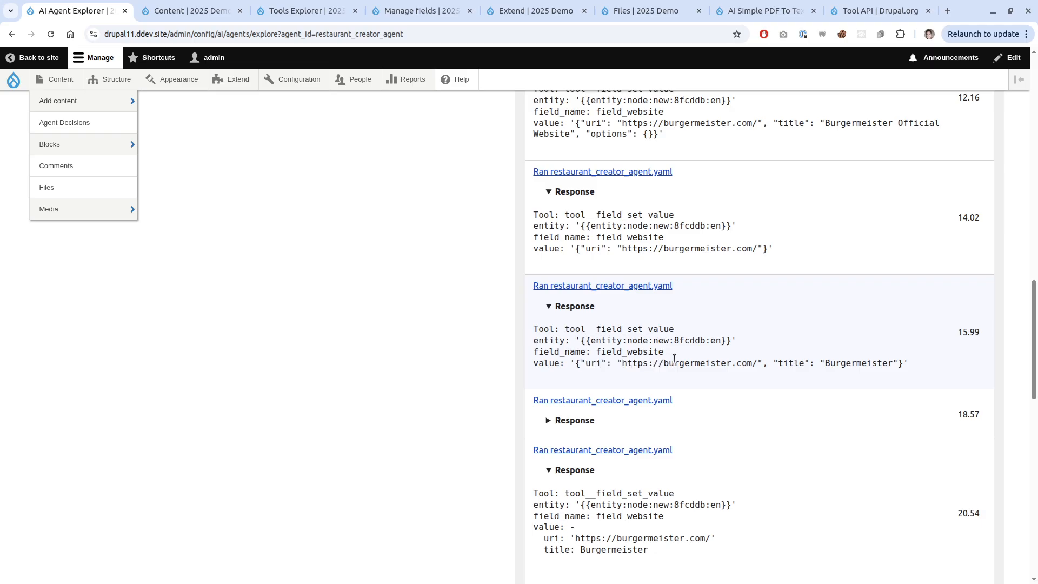
scroll(679, 378, up, 2)
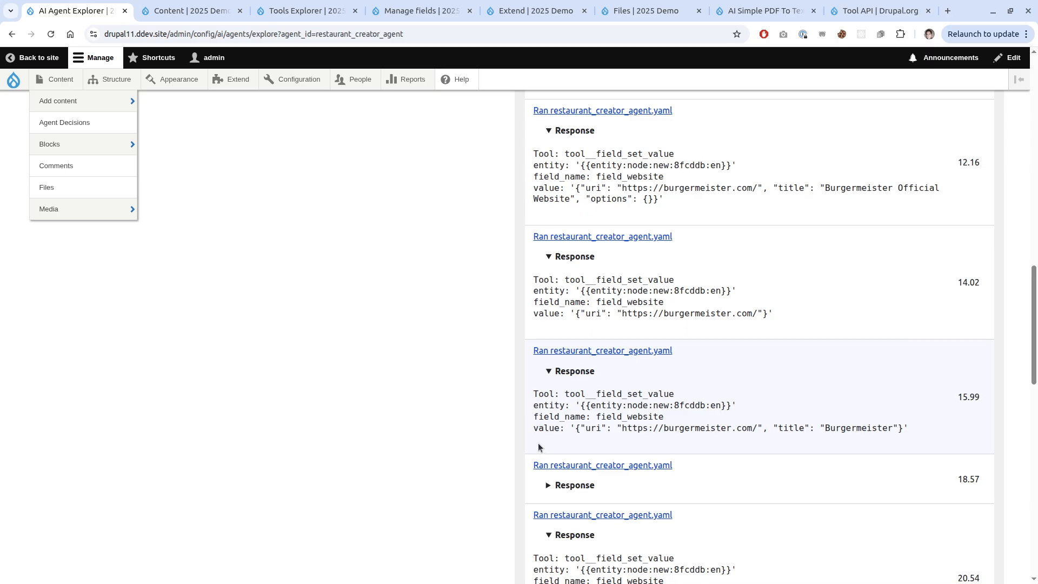
scroll(539, 444, up, 3)
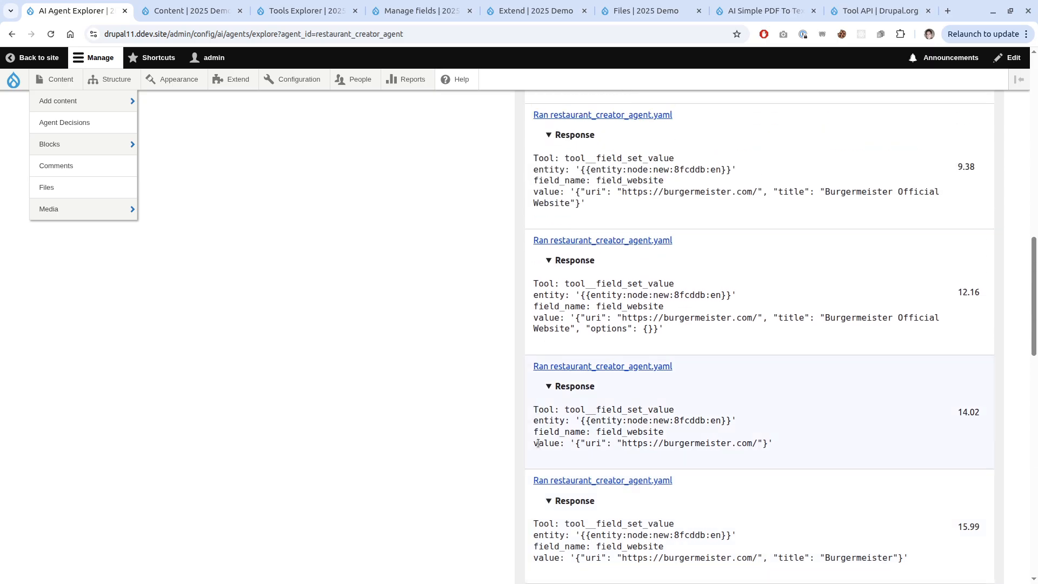
scroll(538, 444, up, 3)
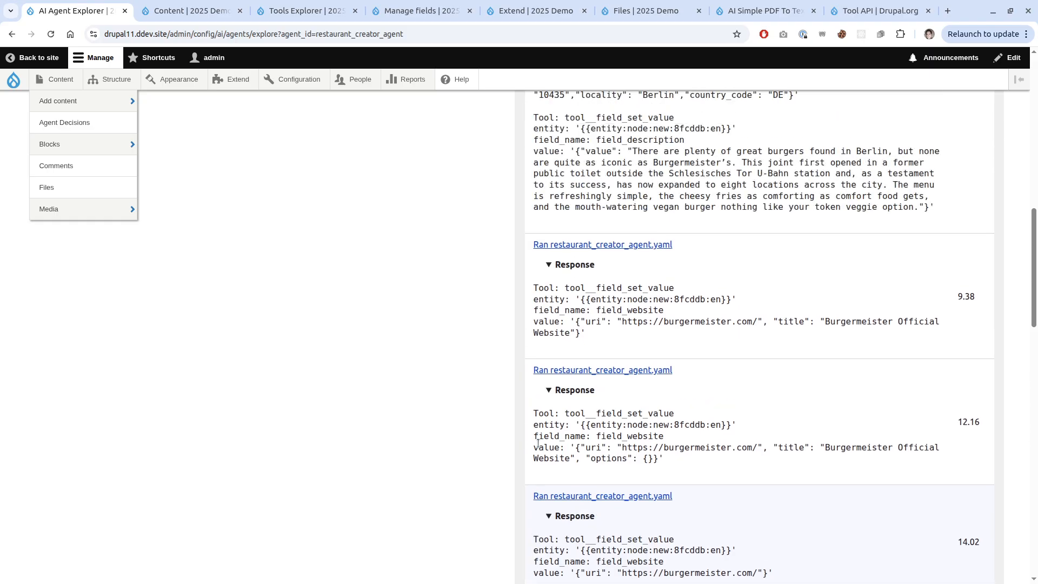
scroll(543, 458, up, 2)
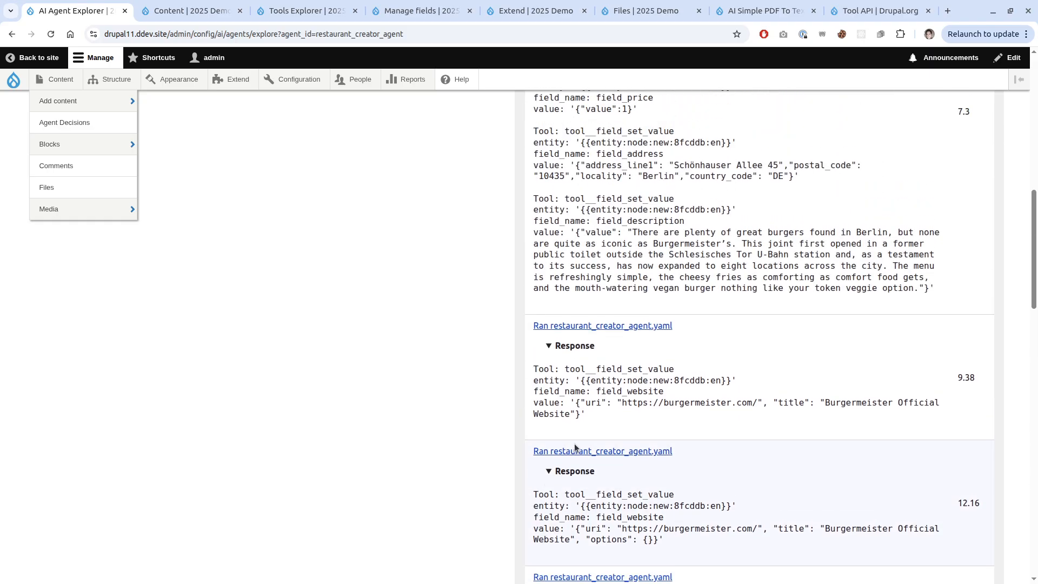
double_click(780, 404)
click(780, 411)
scroll(719, 461, down, 7)
drag(579, 354, 761, 357)
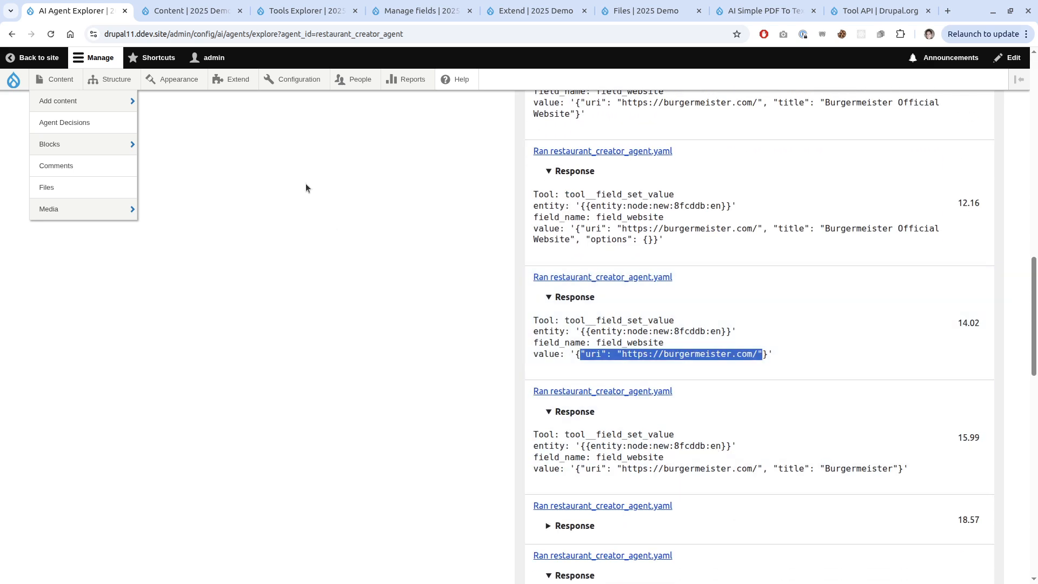
scroll(298, 245, up, 15)
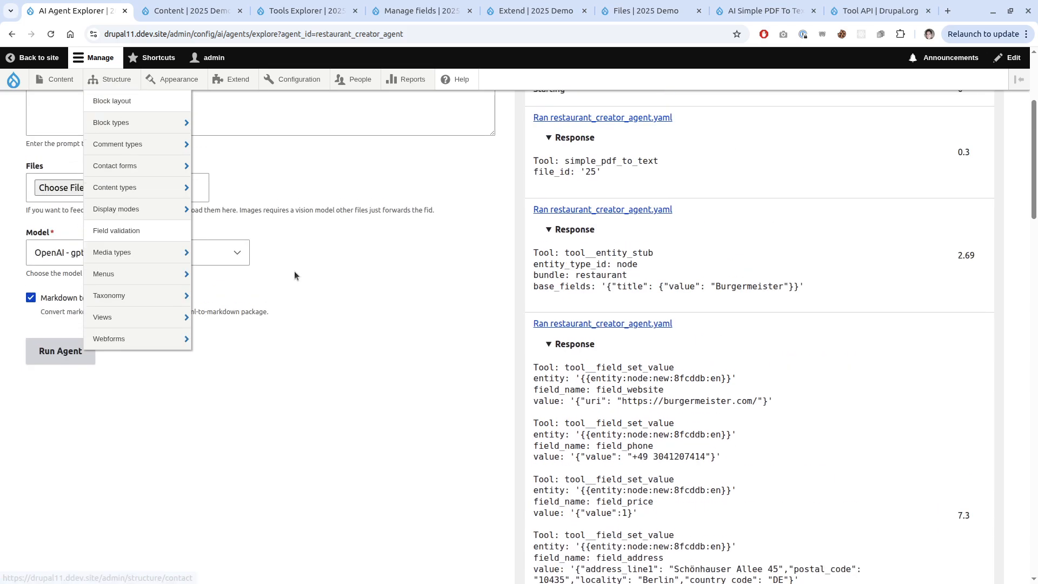
Append 'Do not include the link' to the Burgermeister prompt and run the agent again.
scroll(294, 271, up, 4)
click(408, 274)
text(Do not include the link.)
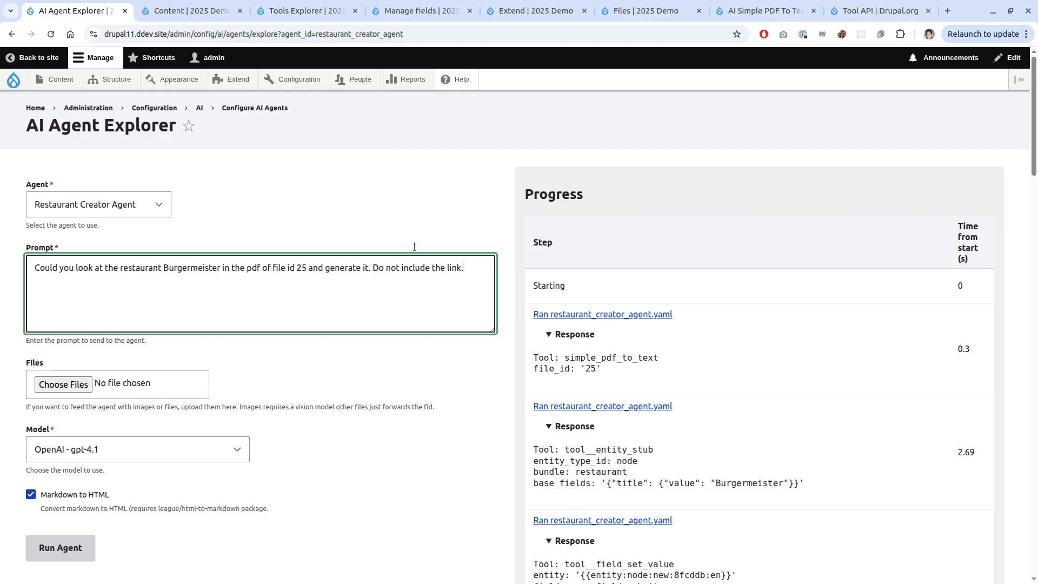
click(65, 545)
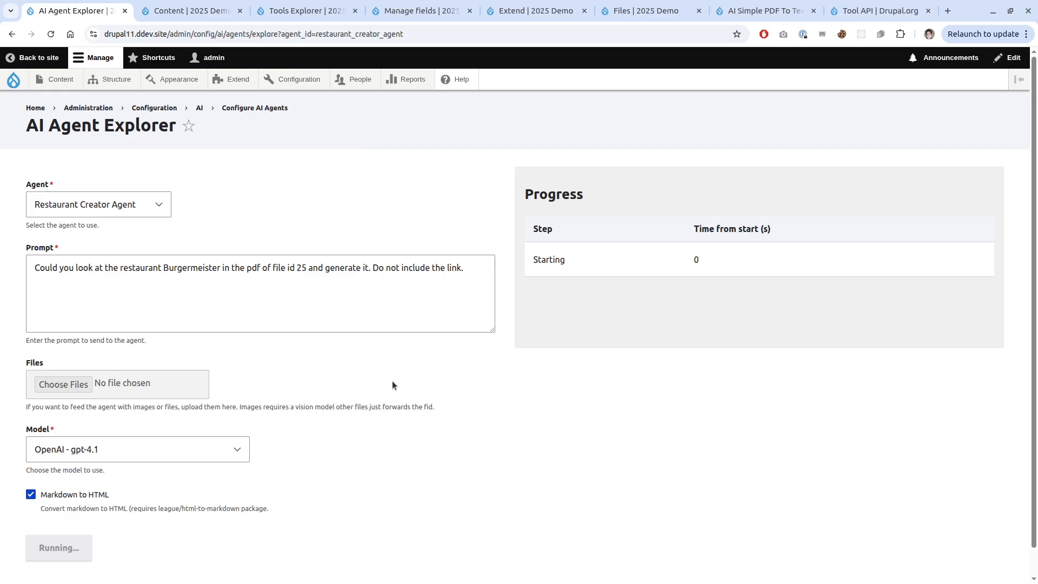
In a new tab, enter the drupal.org ai_agents_test project address.
key(ctrl+t)
text(ai_agents_test)
key(Down)
key(Down)
key(Down)
key(Down)
key(Down)
key(Down)
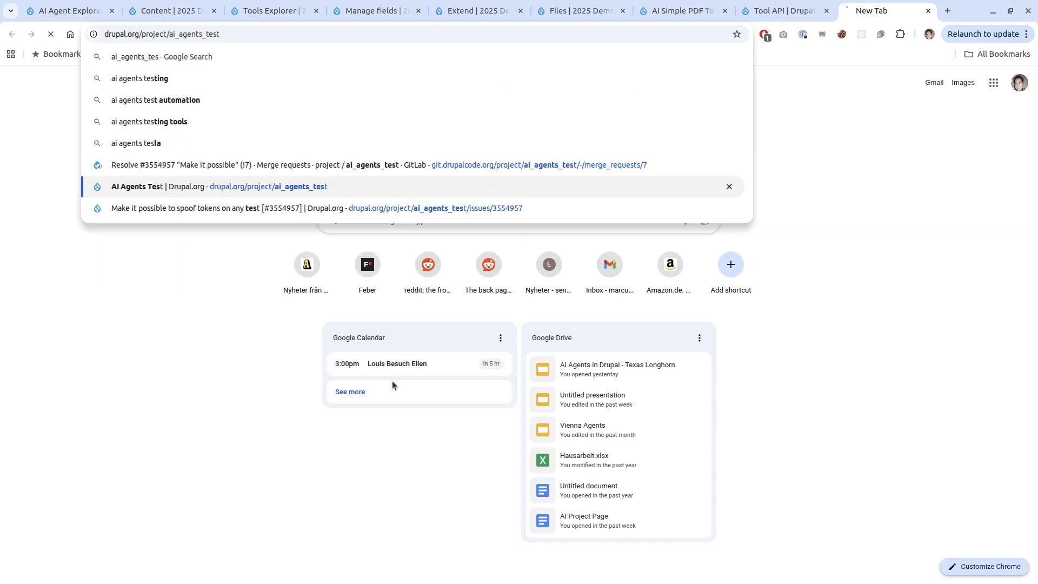
Read through the drupal.org AI Agents Test project page, then close its tab.
key(Return)
drag(858, 3, 167, 5)
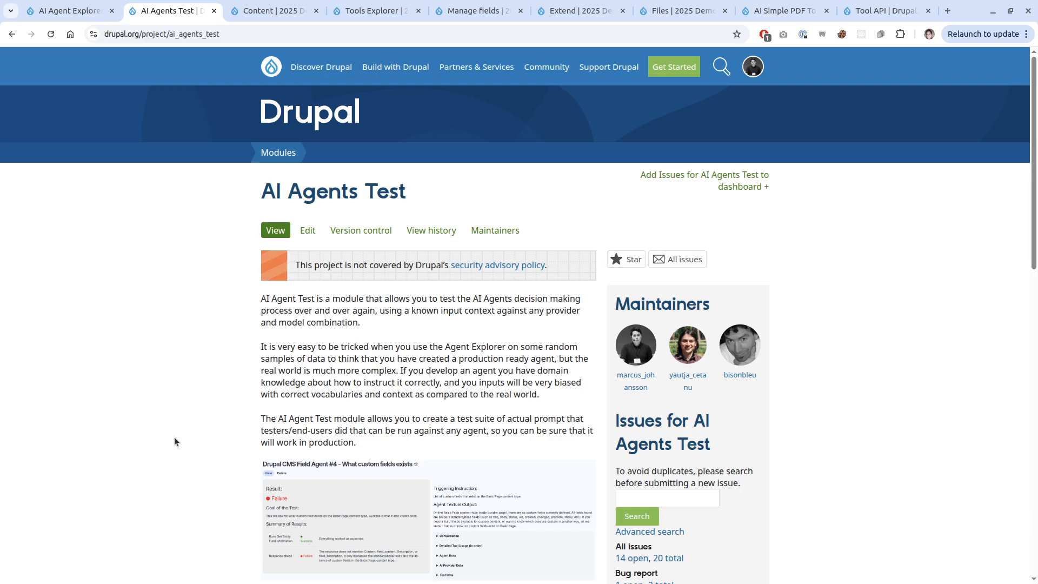
scroll(212, 414, down, 4)
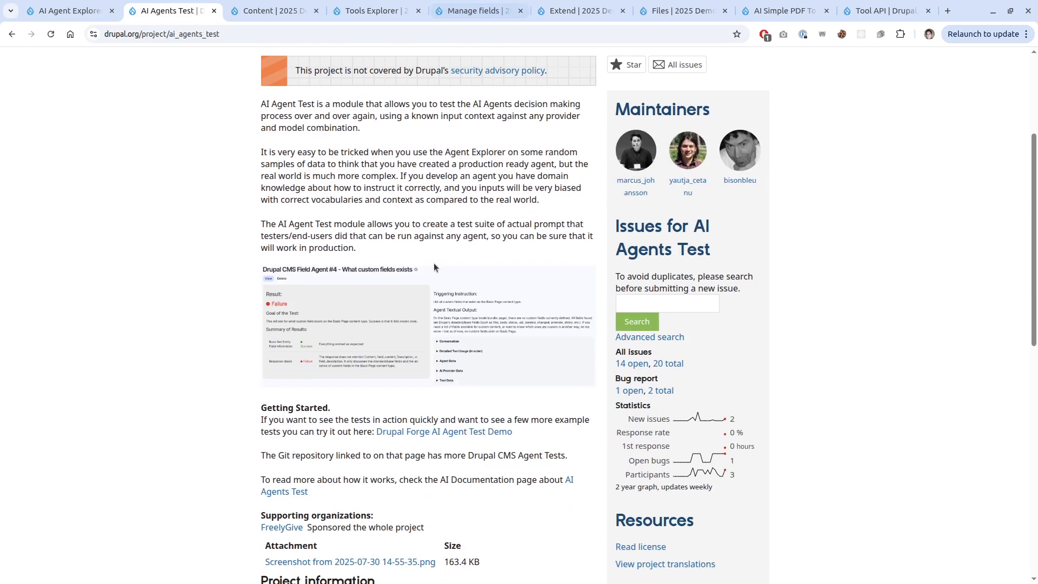
scroll(375, 280, up, 2)
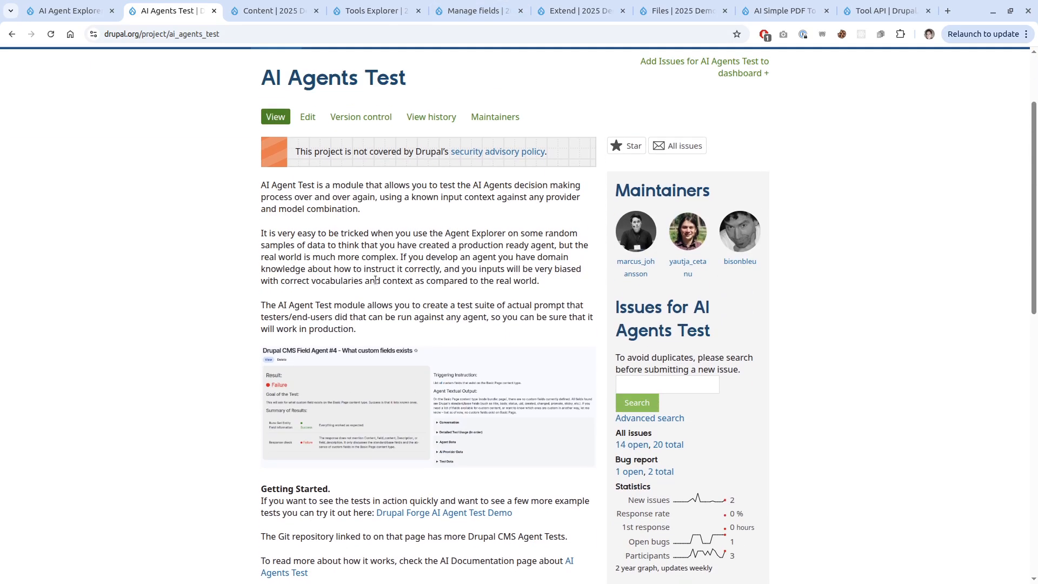
scroll(375, 280, down, 3)
scroll(370, 293, down, 3)
scroll(165, 372, up, 3)
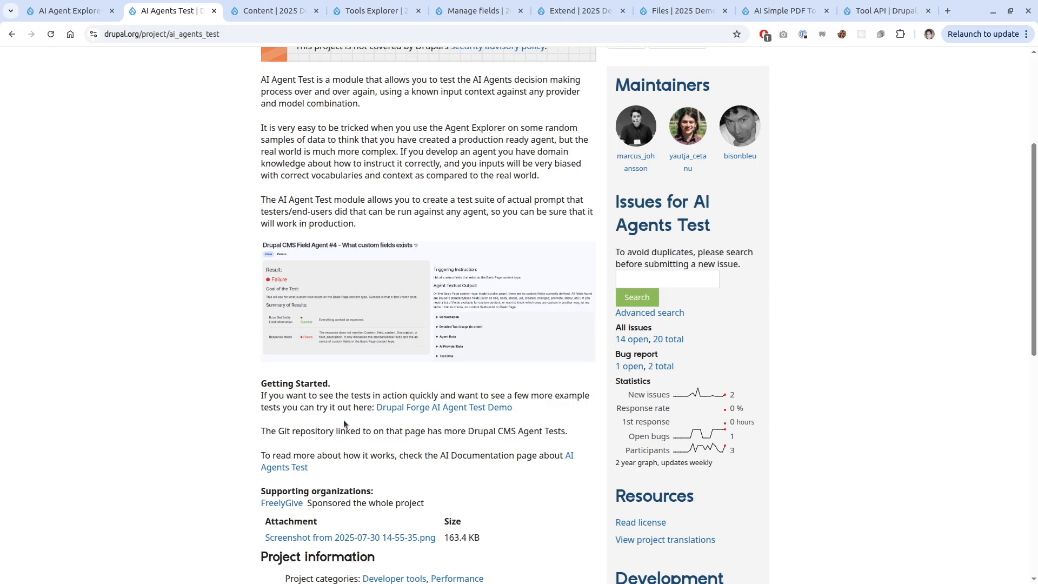
scroll(170, 421, up, 5)
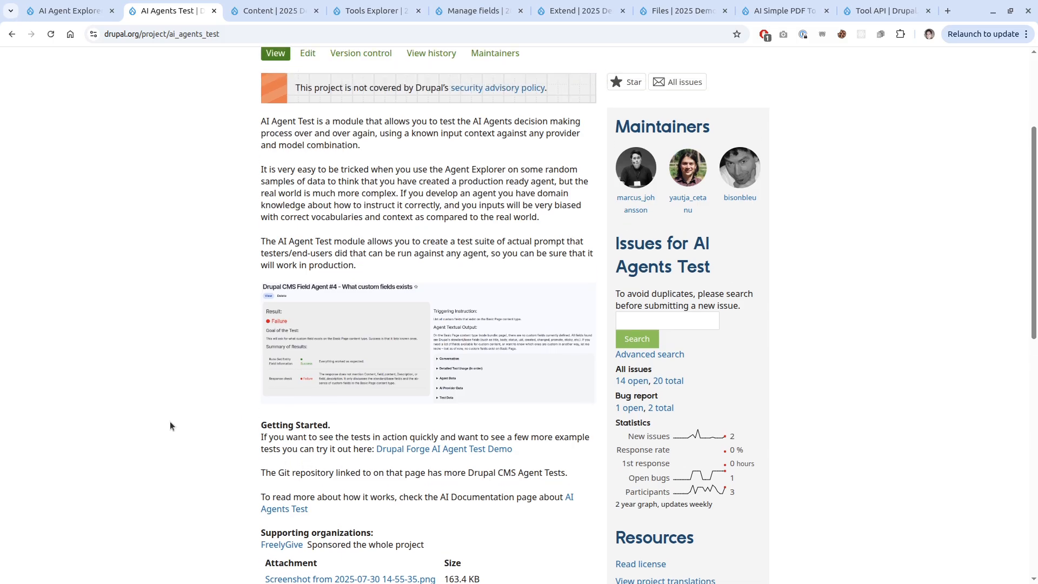
scroll(180, 426, down, 6)
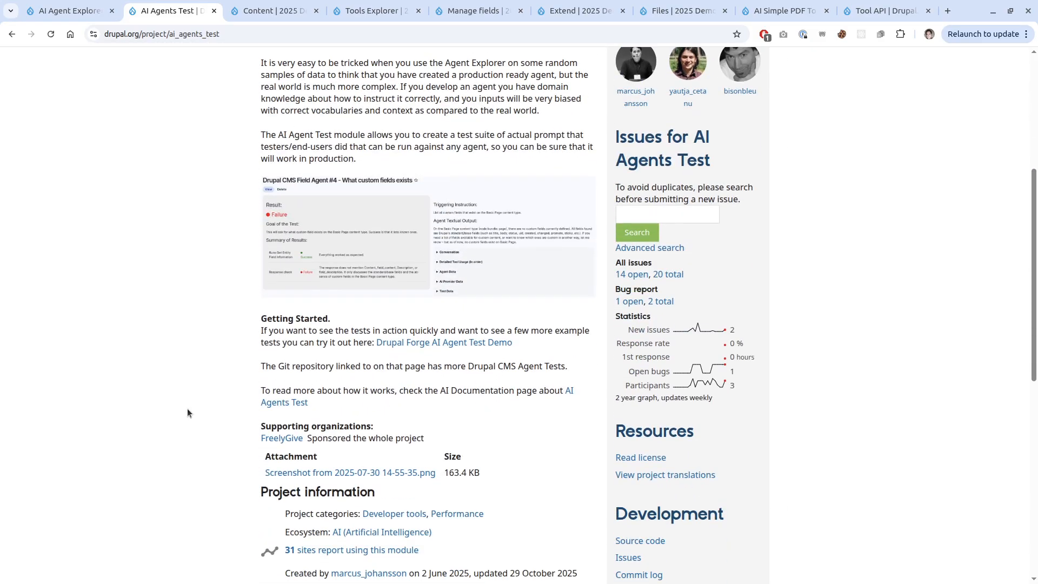
key(ctrl+w)
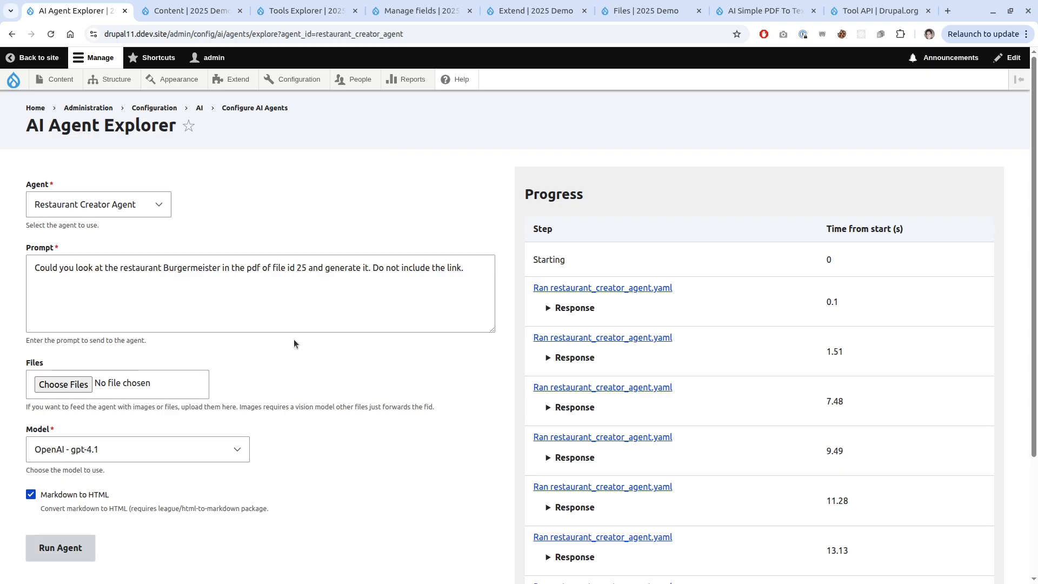
Expand the rerun's final response with the generated Burgermeister content, then view the Content list.
click(331, 329)
key(ctrl+a)
scroll(465, 352, down, 3)
click(576, 473)
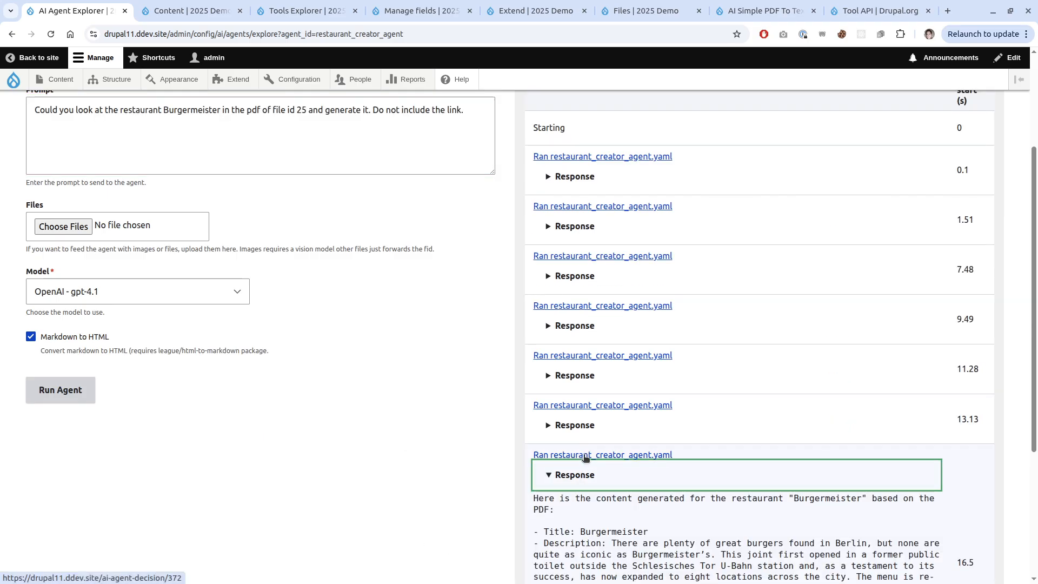
scroll(579, 465, down, 3)
click(507, 430)
click(190, 11)
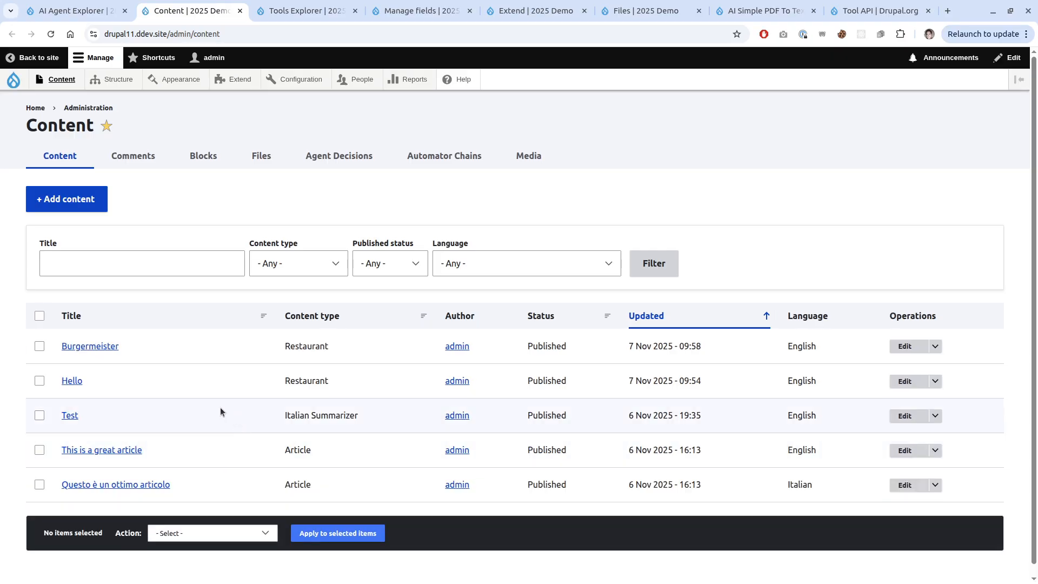
Review Burgermeister's edit form (price 1, empty website, Schönhauser Allee 45 address) alongside restaurants.pdf.
click(904, 346)
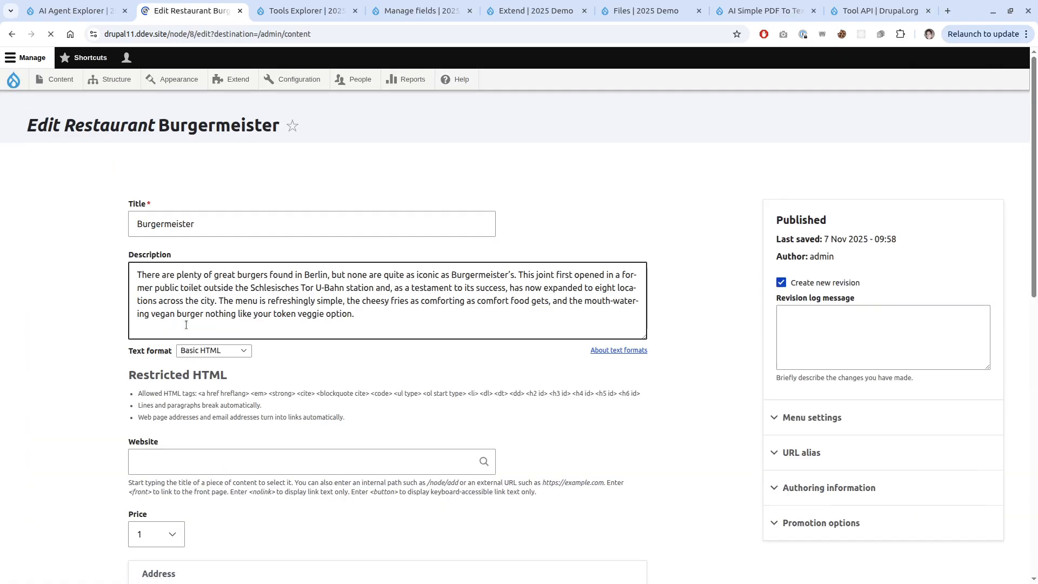
scroll(107, 297, down, 4)
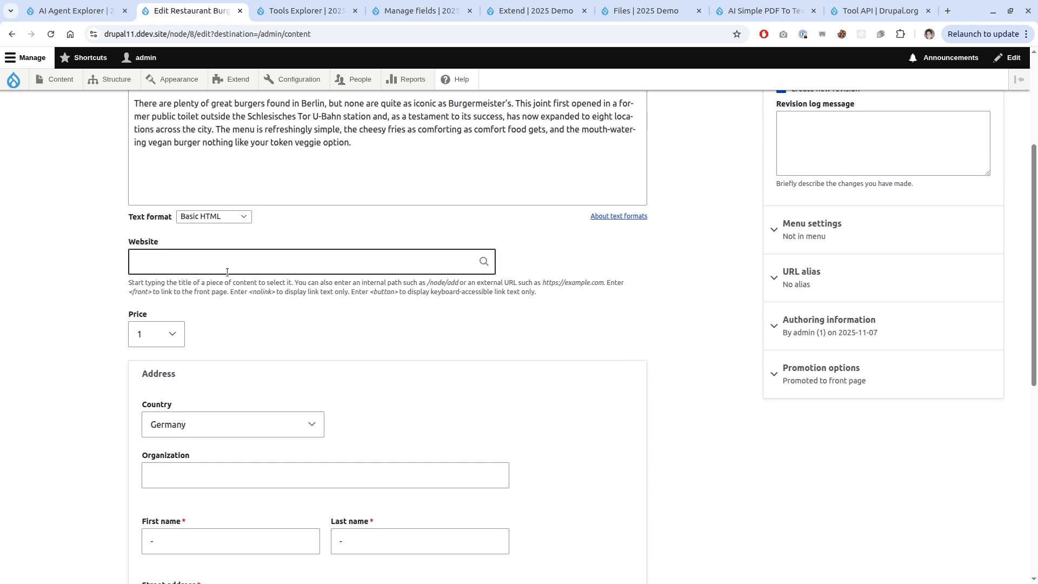
scroll(73, 330, down, 3)
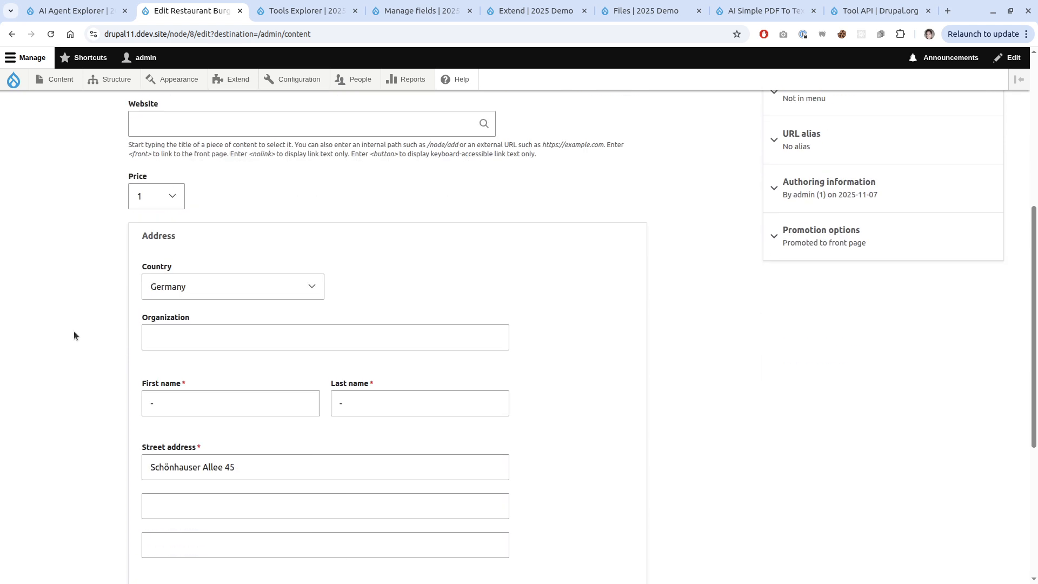
scroll(74, 332, down, 3)
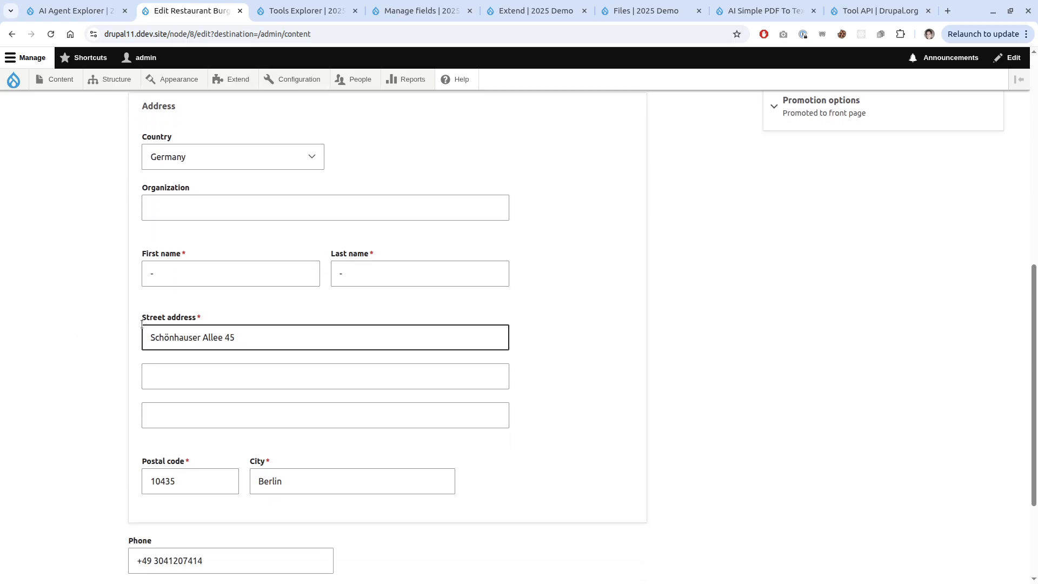
scroll(195, 427, up, 2)
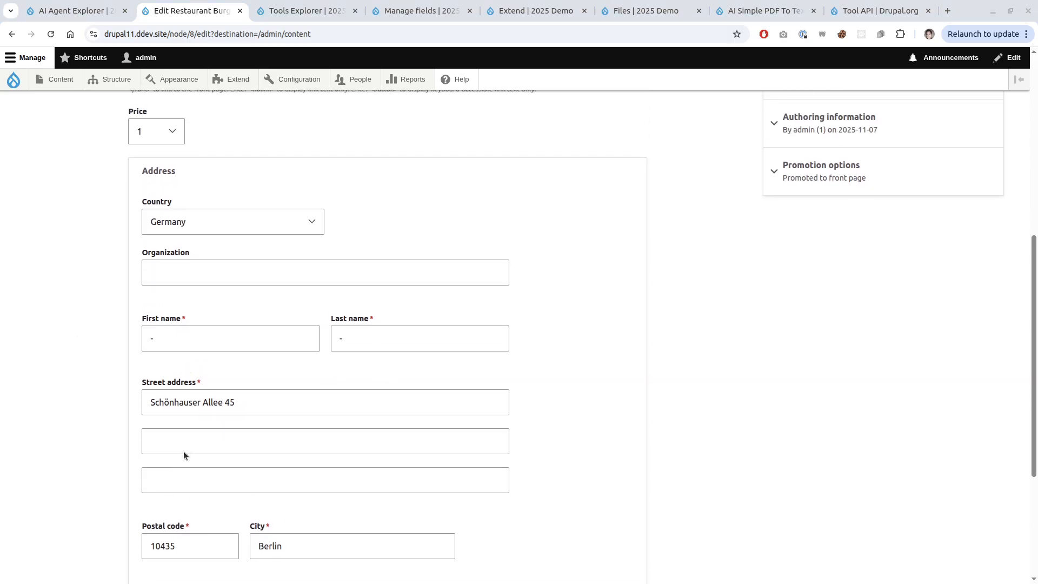
key(alt+Tab)
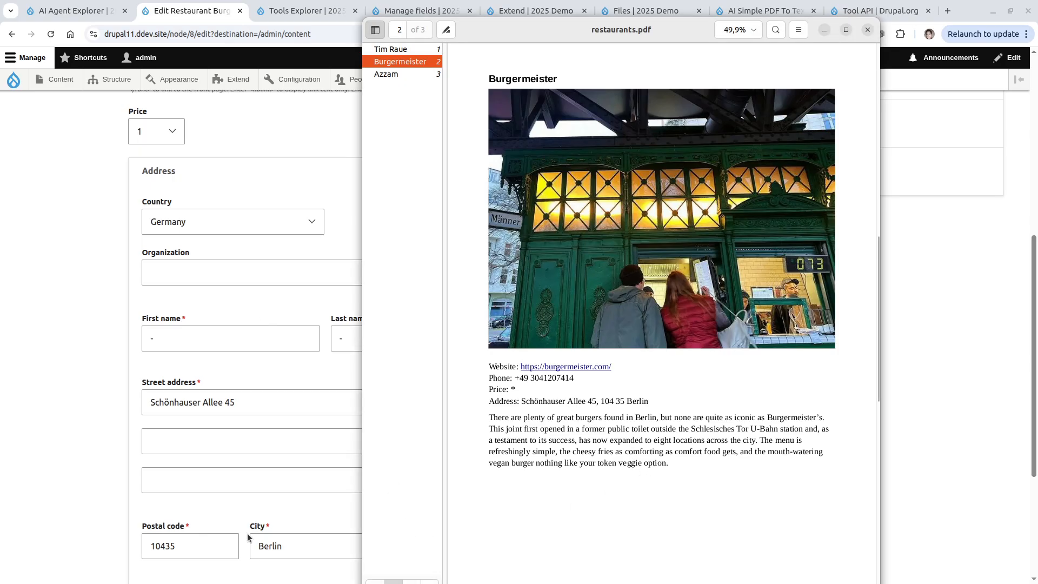
Confirm the form's phone and description match the PDF's Burgermeister page, then close the viewer.
click(226, 479)
scroll(225, 475, down, 1)
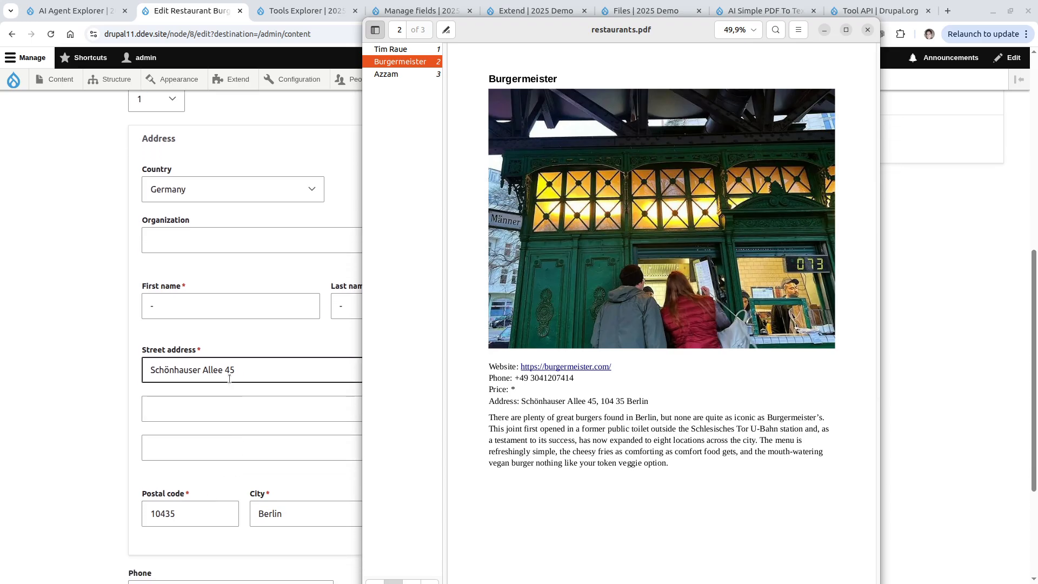
click(610, 404)
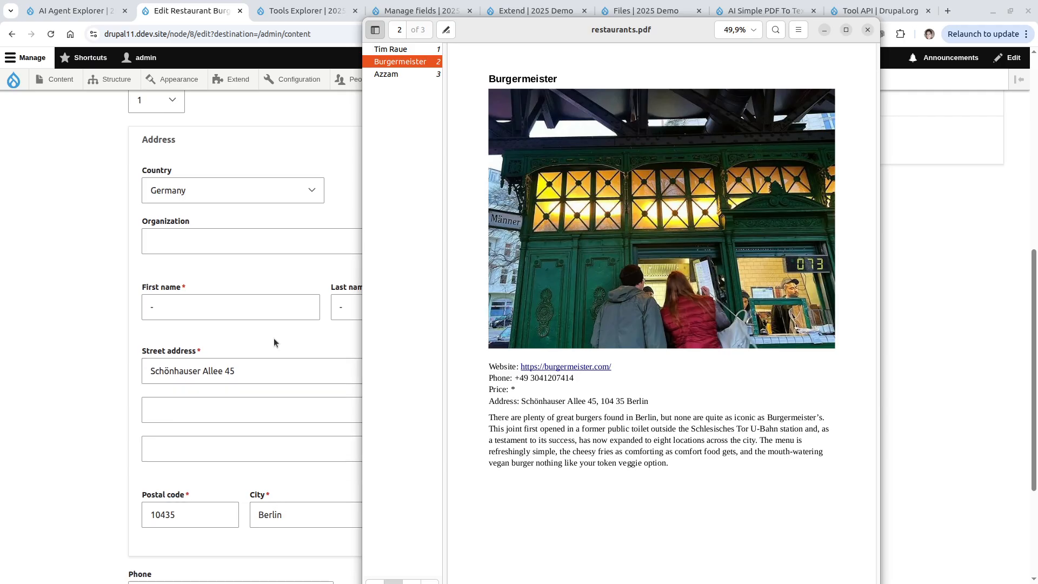
scroll(219, 403, up, 3)
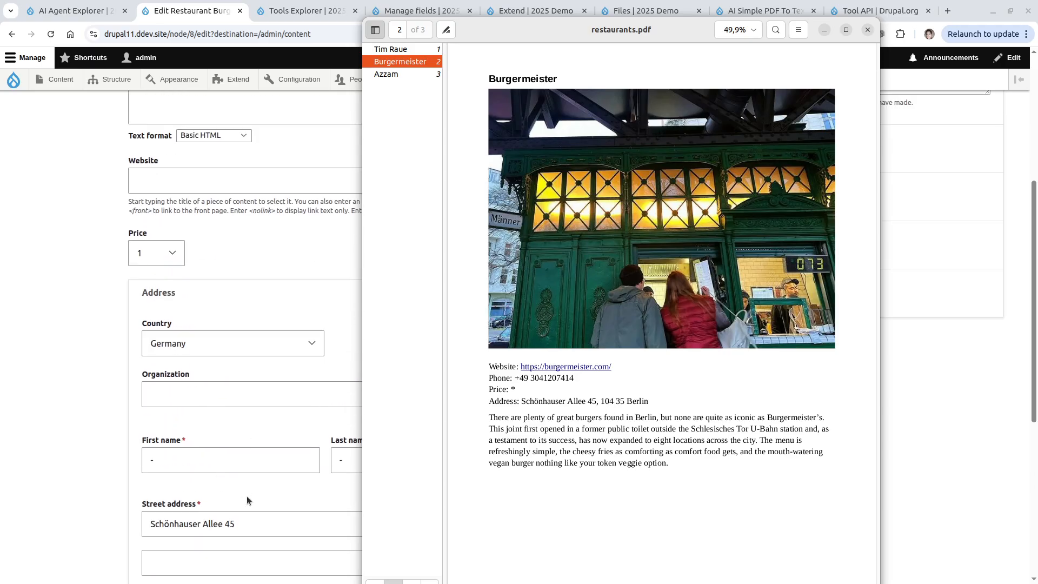
scroll(246, 493, down, 6)
scroll(245, 490, up, 4)
scroll(245, 484, up, 8)
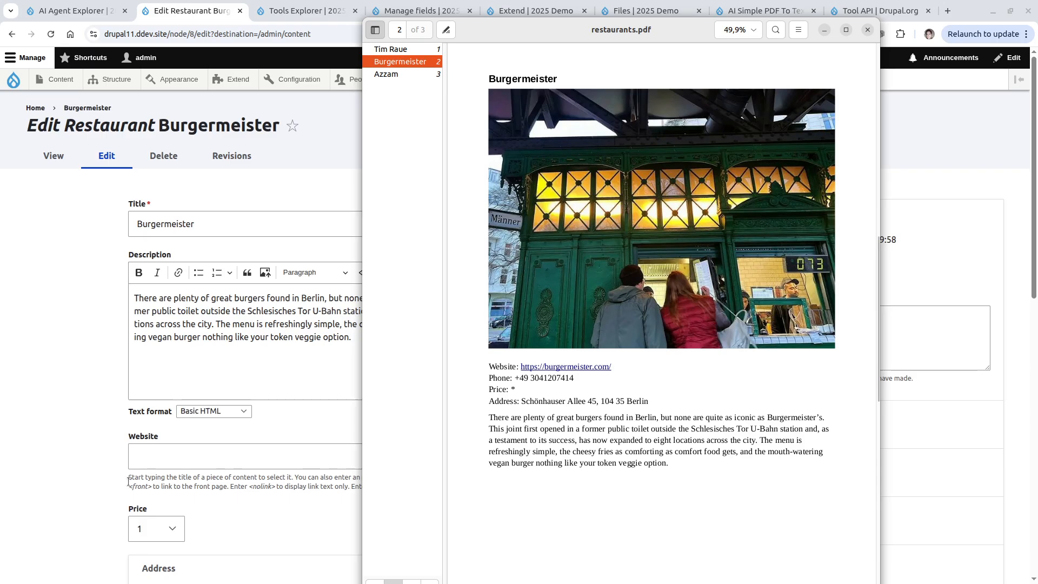
scroll(132, 462, down, 10)
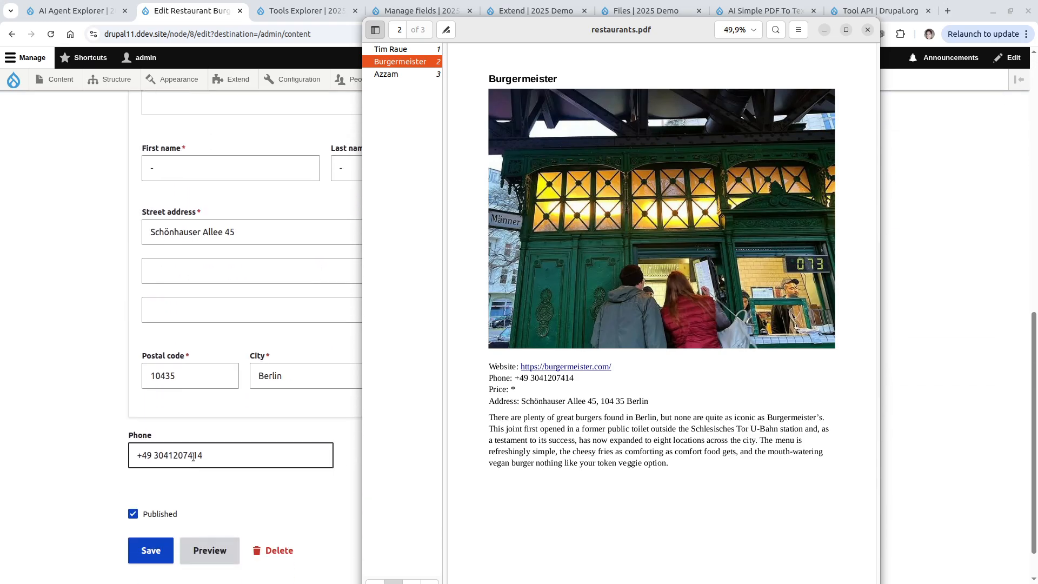
scroll(193, 454, up, 10)
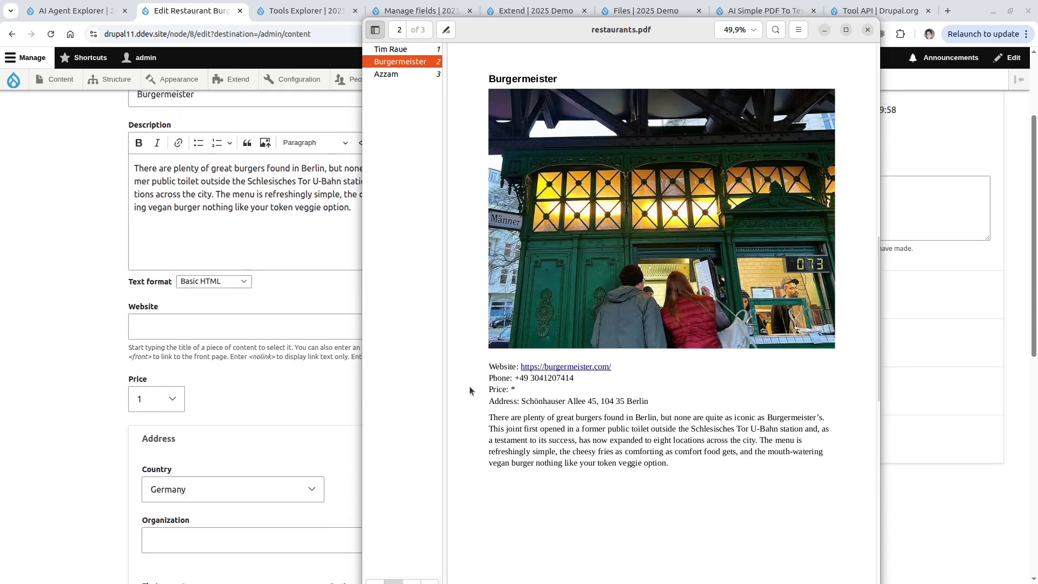
click(867, 30)
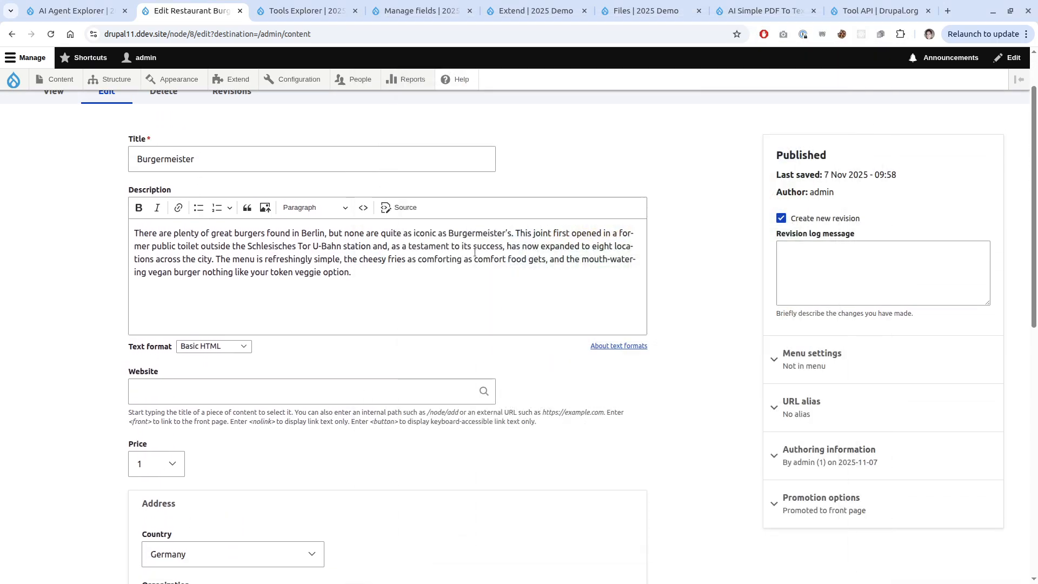
Back in the AI Agent Explorer, review the 16.5 s response with Burgermeister's generated title and description.
key(ctrl+shift+Tab)
scroll(365, 328, up, 10)
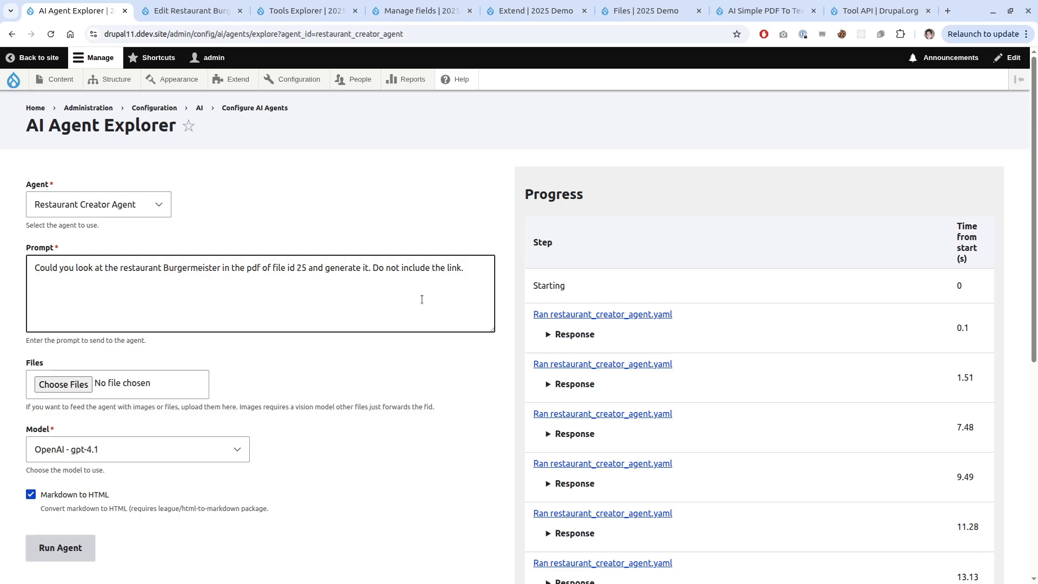
scroll(499, 436, down, 5)
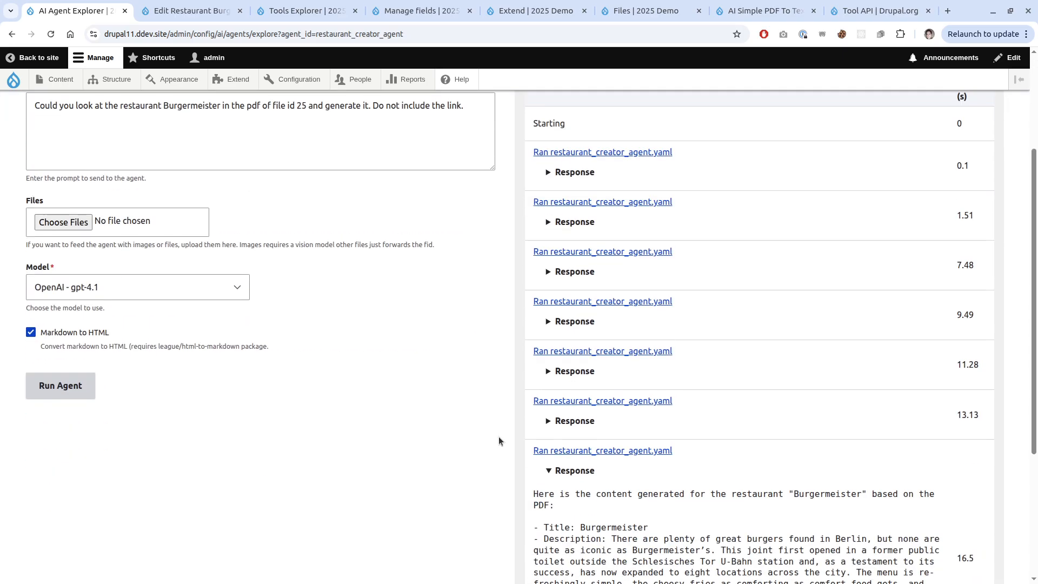